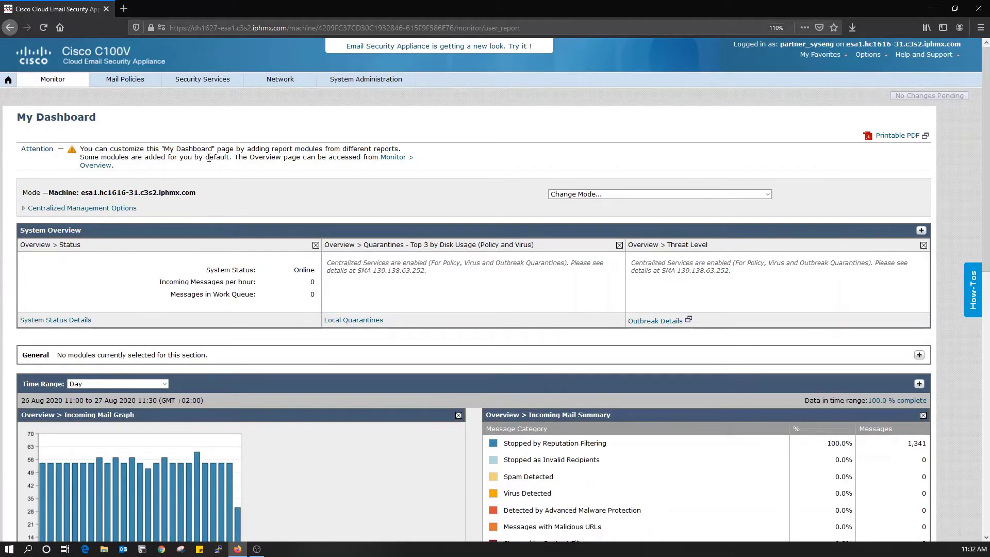
Step: From My Dashboard, show the Security Services menu and then the Mail Policies menu
{"action": "left_click", "coordinate": [207, 78]}
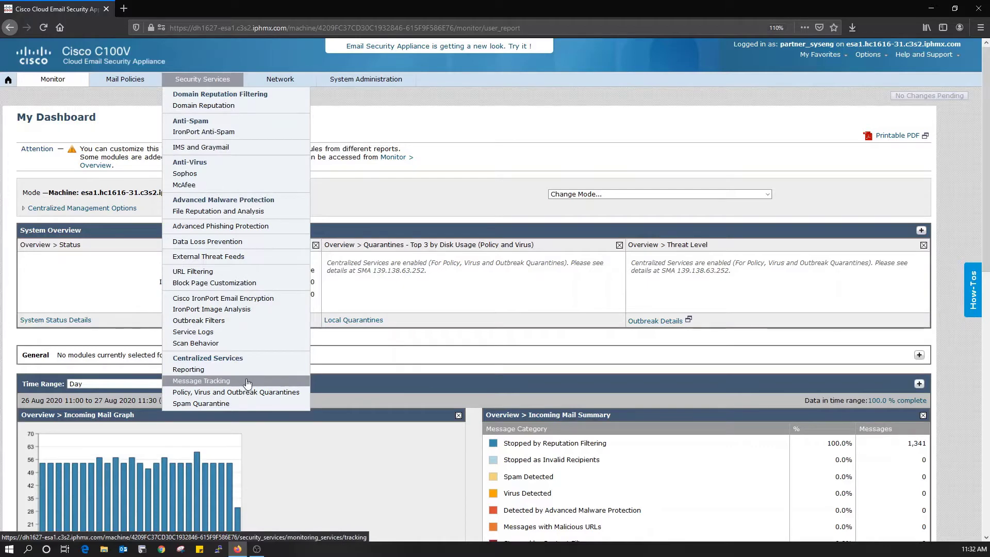
{"action": "mouse_move", "coordinate": [129, 83]}
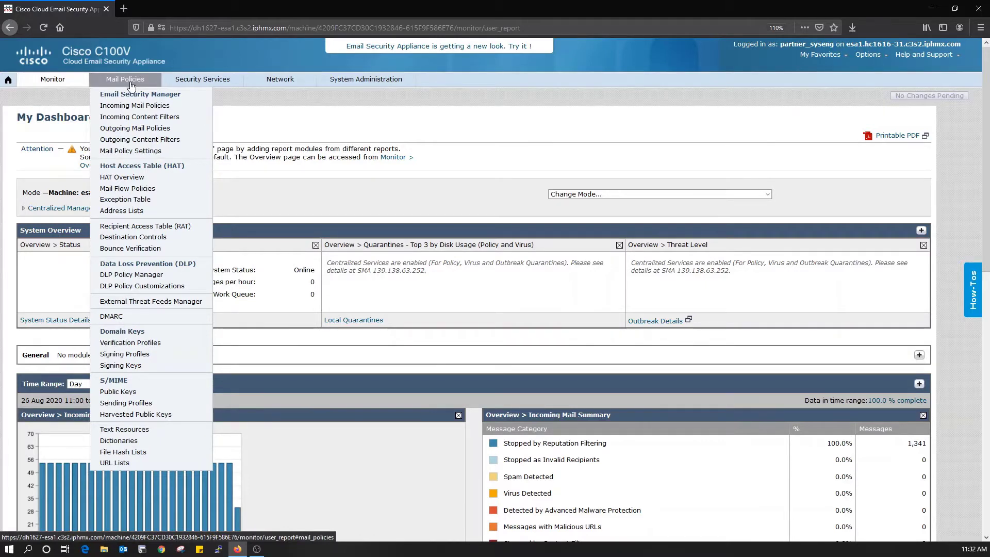
Step: Open Outgoing Mail Policies and switch to Cluster: Hosted_Cluster mode
{"action": "left_click", "coordinate": [177, 132]}
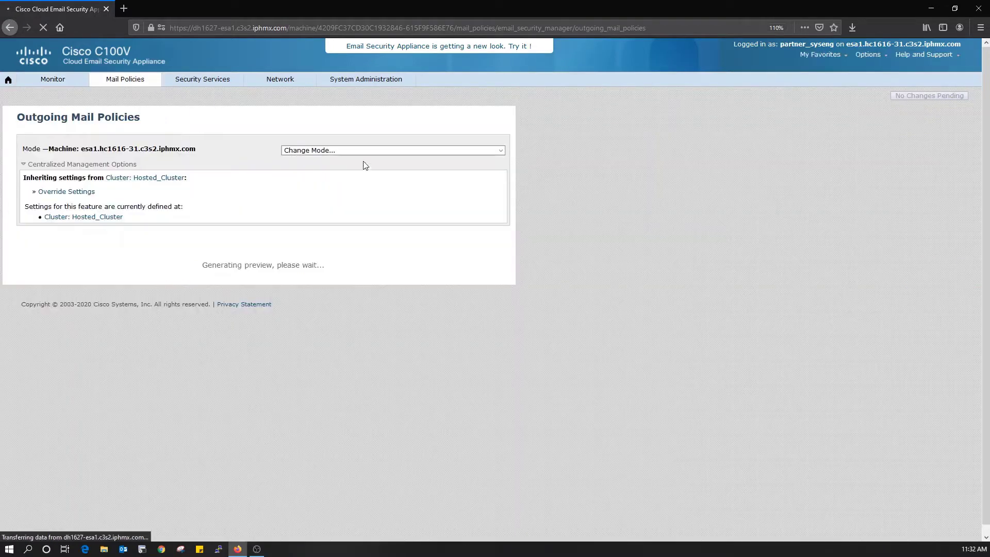
{"action": "left_click", "coordinate": [366, 152]}
{"action": "left_click", "coordinate": [367, 173]}
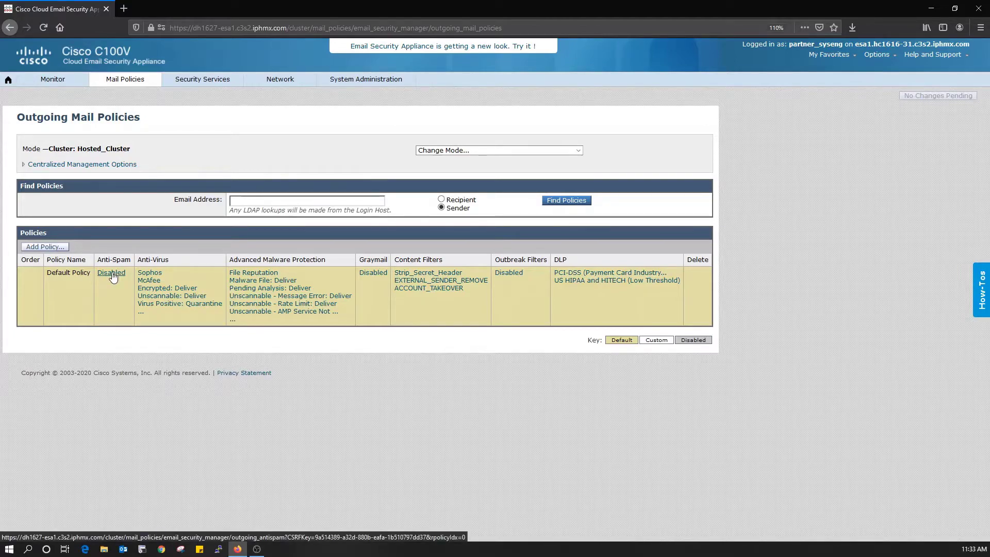
{"action": "left_click", "coordinate": [43, 252]}
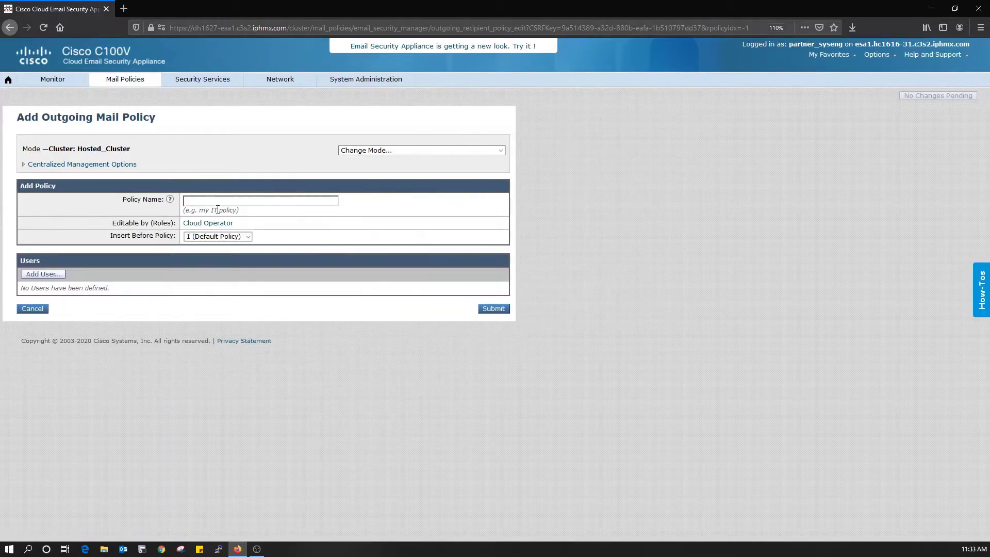
{"action": "type", "text": "Outbound"}
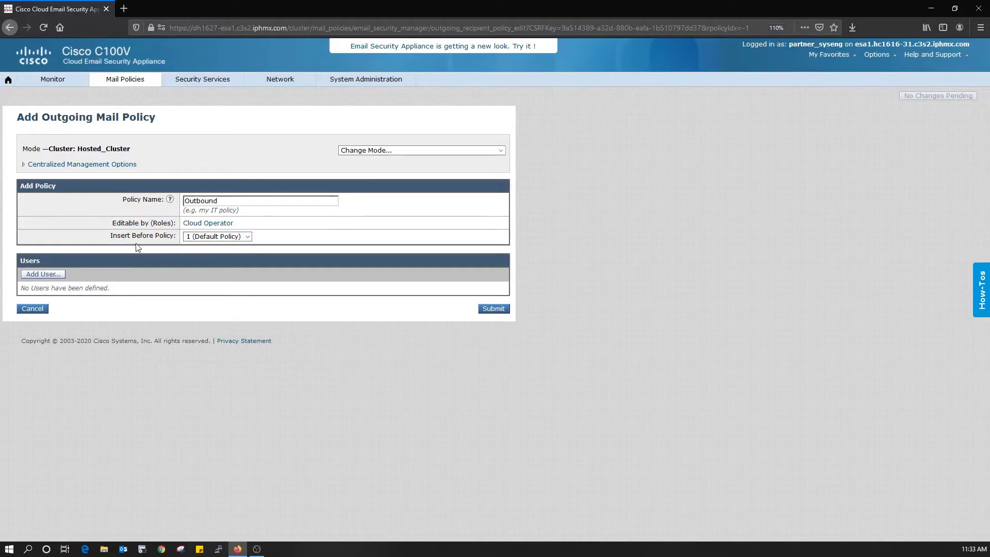
{"action": "left_click", "coordinate": [40, 275]}
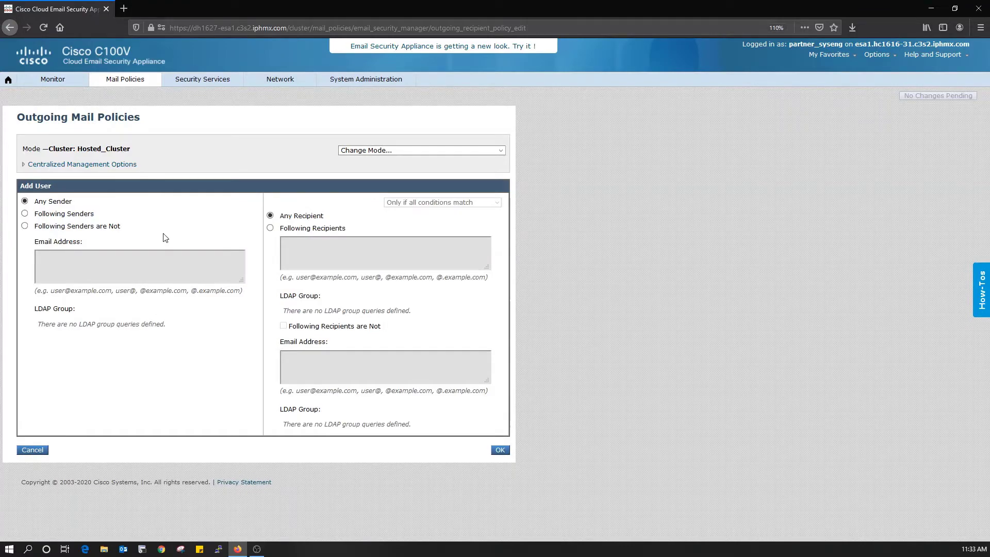
{"action": "left_click", "coordinate": [63, 214]}
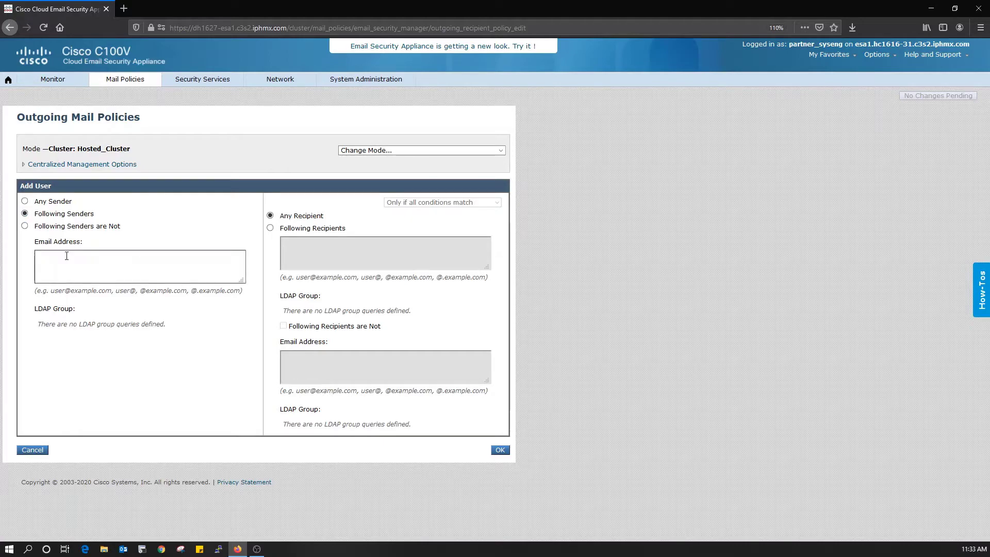
{"action": "left_click", "coordinate": [67, 256]}
{"action": "type", "text": "@mindsploit.net"}
{"action": "left_click", "coordinate": [148, 238]}
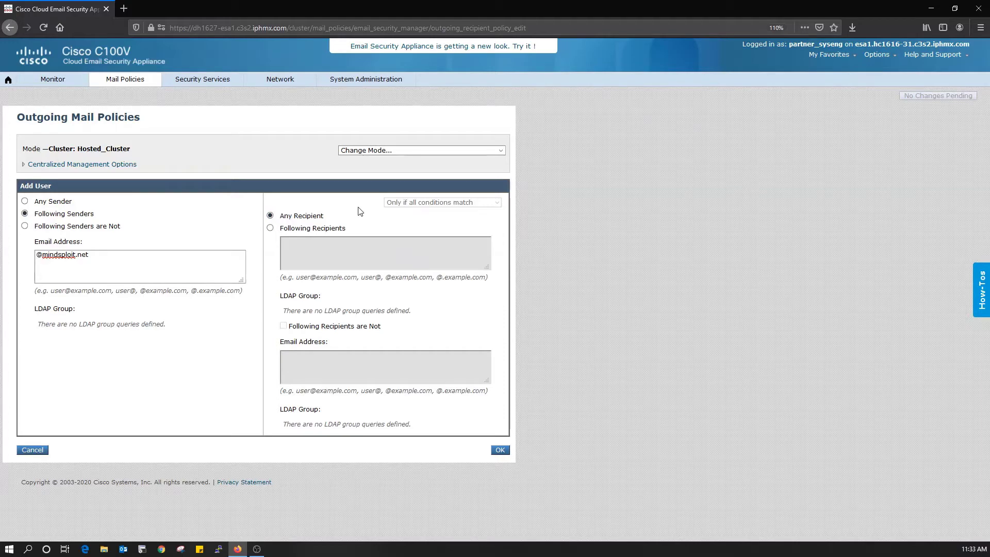
{"action": "left_click", "coordinate": [500, 450]}
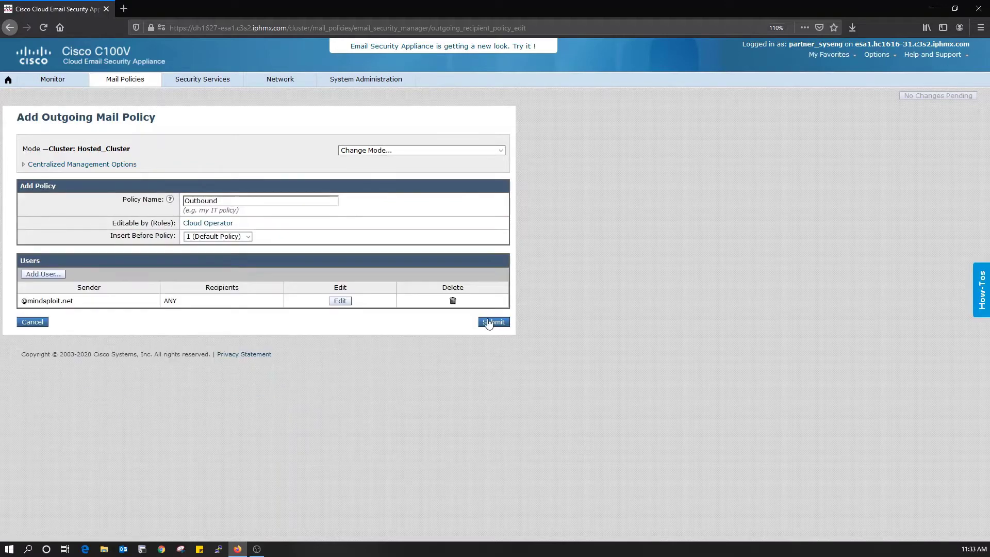
Step: Submit the Outbound policy, then review its Anti-Spam settings and cancel without changes
{"action": "left_click", "coordinate": [488, 322]}
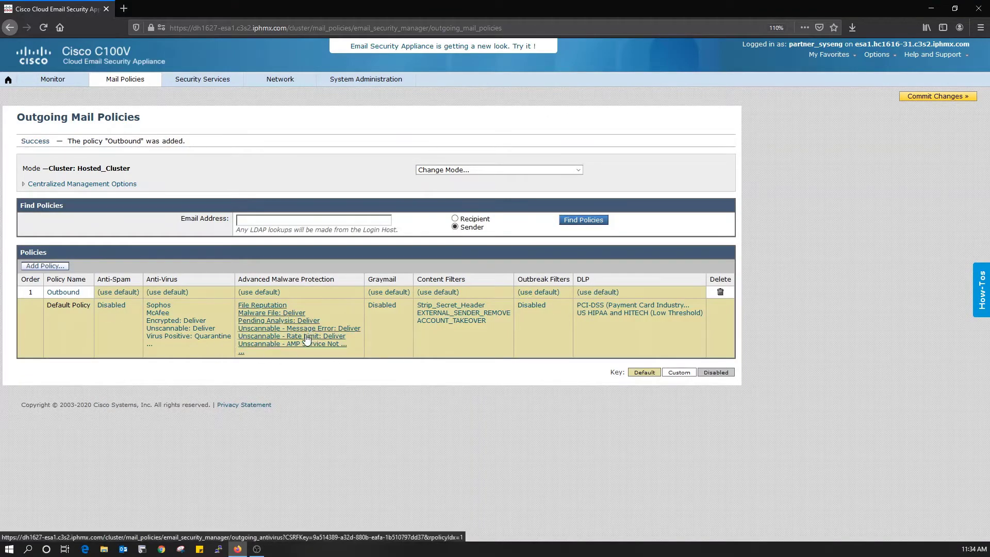
{"action": "left_click", "coordinate": [118, 293]}
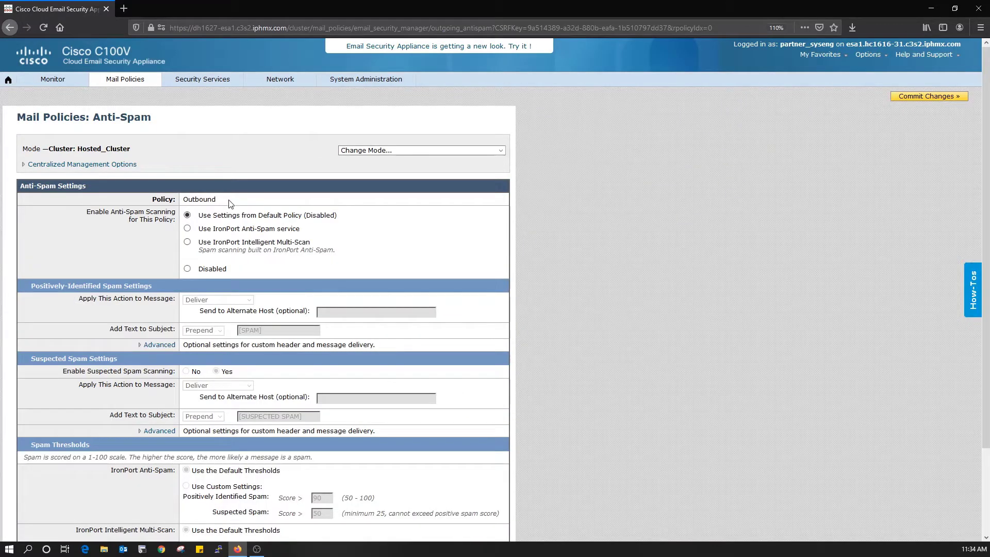
{"action": "scroll", "coordinate": [376, 240], "scroll_direction": "down", "scroll_amount": 2}
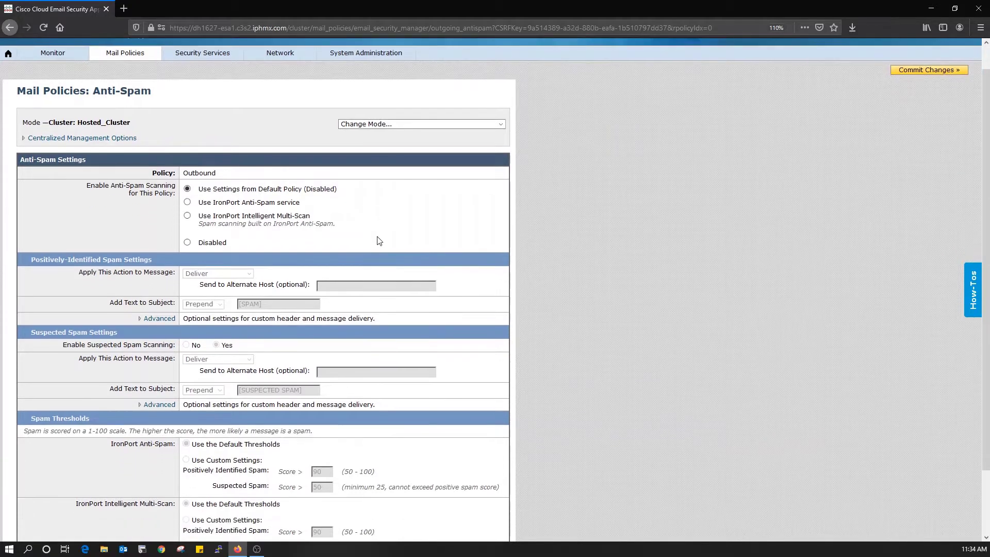
{"action": "scroll", "coordinate": [498, 235], "scroll_direction": "down", "scroll_amount": 1}
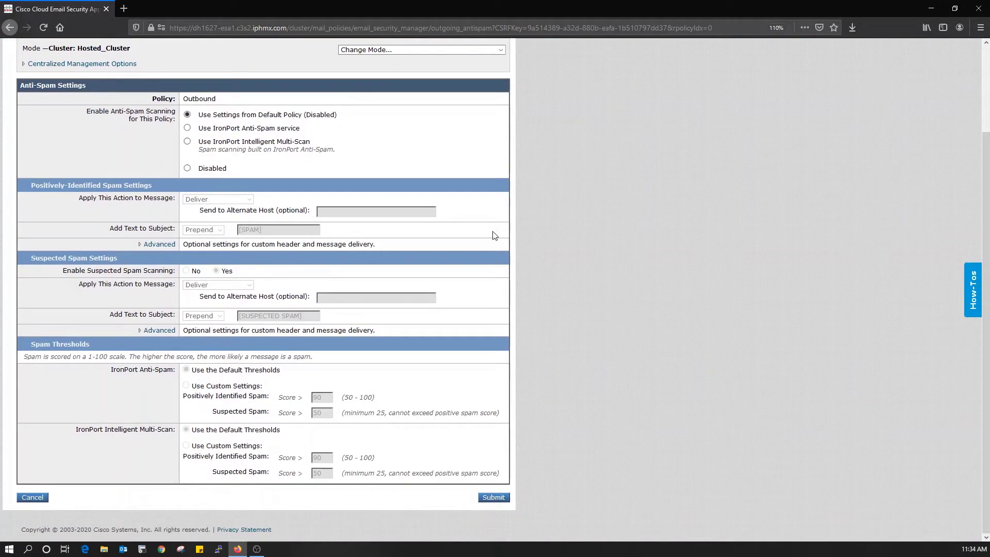
{"action": "left_click", "coordinate": [29, 498]}
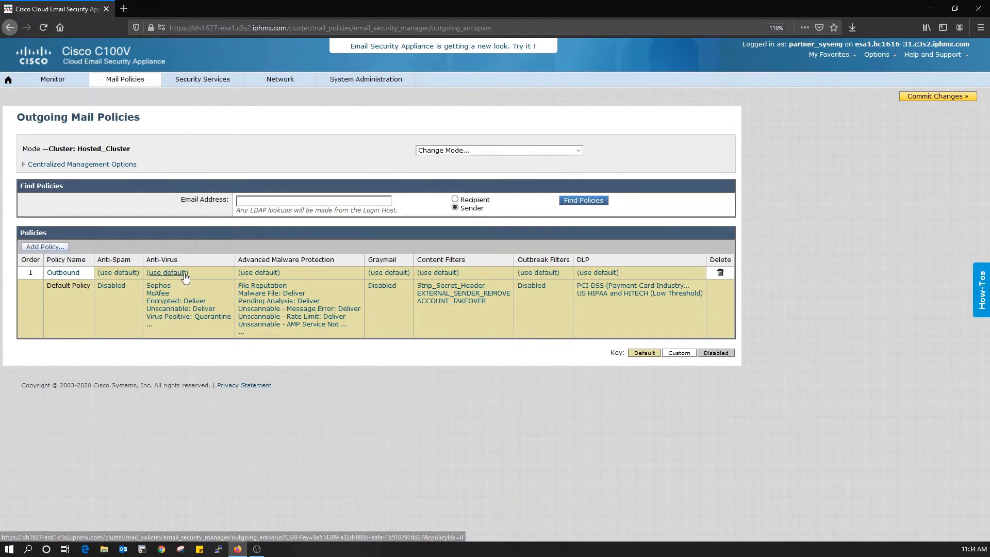
Step: Enable custom anti-virus for Outbound with McAfee and Sophos scanning
{"action": "left_click", "coordinate": [178, 273]}
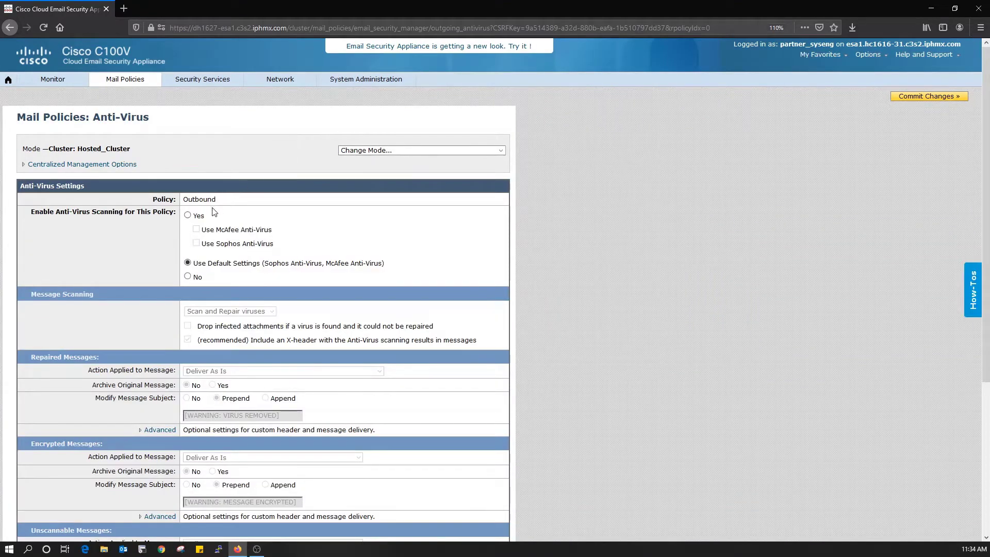
{"action": "left_click", "coordinate": [201, 216]}
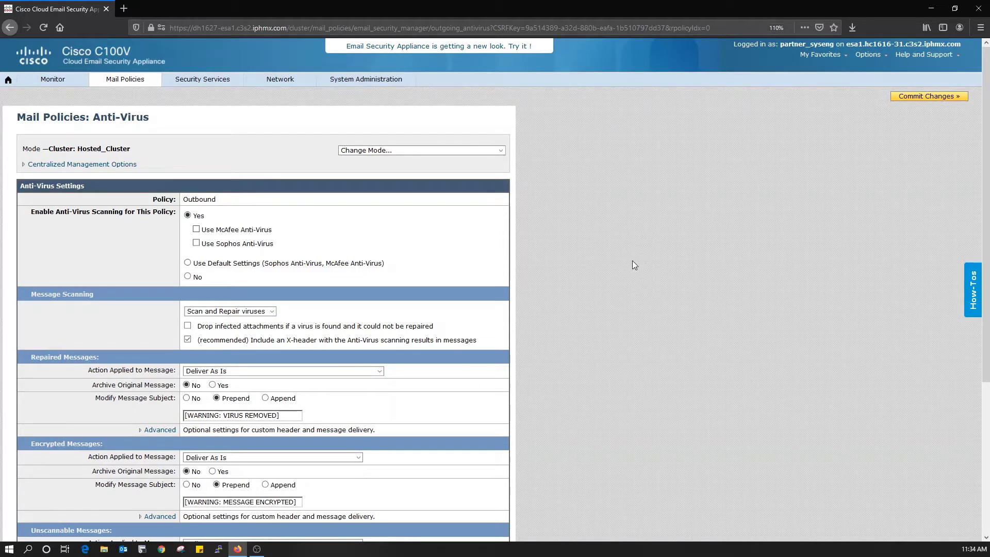
{"action": "left_click", "coordinate": [196, 229]}
{"action": "left_click", "coordinate": [196, 243]}
Step: Set scanning to Scan for Viruses only and stop modifying repaired messages' subjects
{"action": "mouse_move", "coordinate": [204, 81]}
{"action": "scroll", "coordinate": [331, 312], "scroll_direction": "down", "scroll_amount": 3}
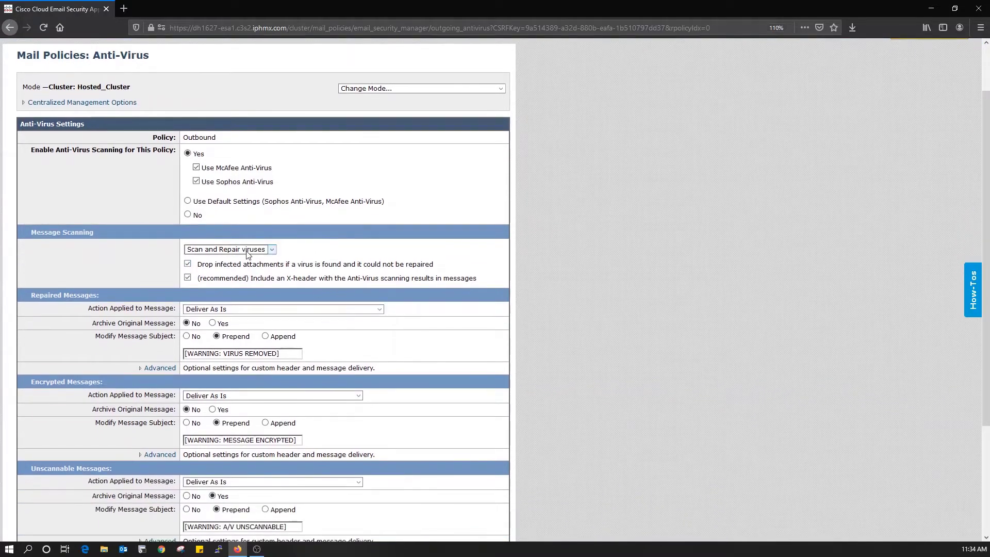
{"action": "left_click", "coordinate": [262, 250]}
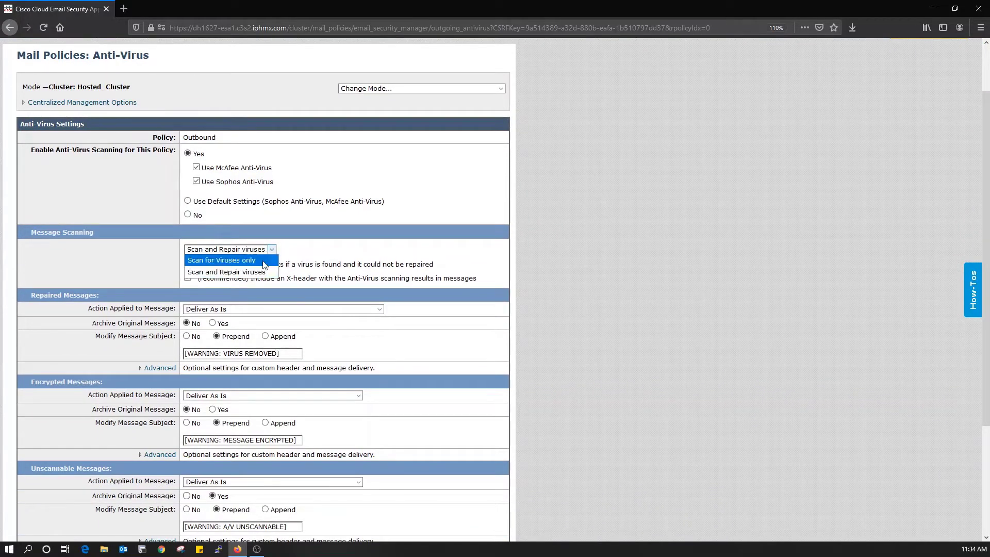
{"action": "left_click", "coordinate": [248, 260]}
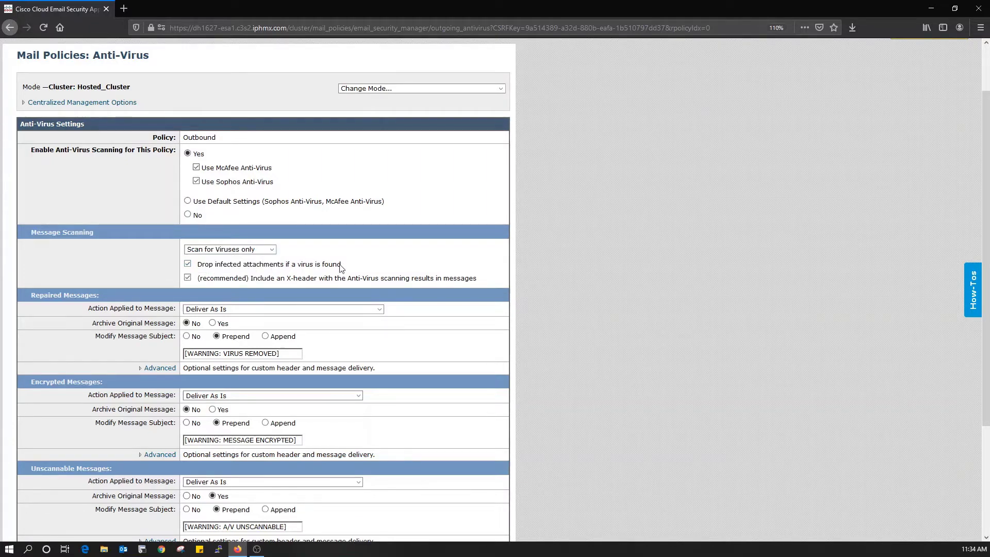
{"action": "scroll", "coordinate": [654, 305], "scroll_direction": "down", "scroll_amount": 4}
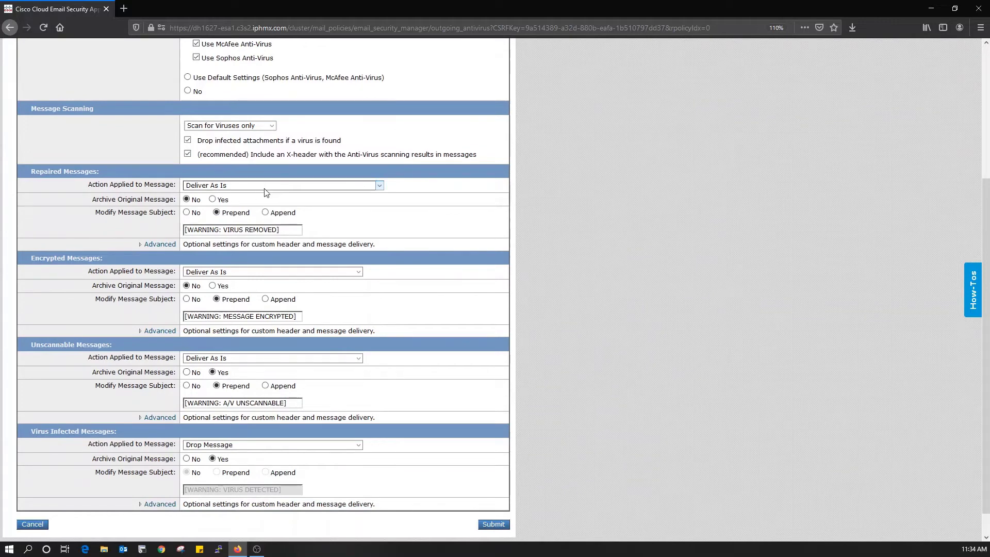
{"action": "left_click", "coordinate": [238, 186]}
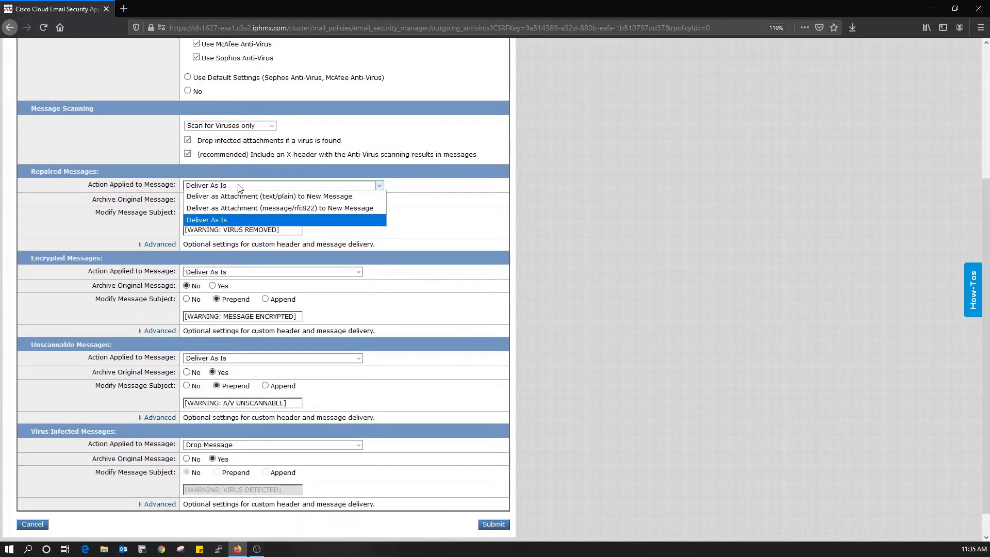
{"action": "left_click", "coordinate": [239, 187]}
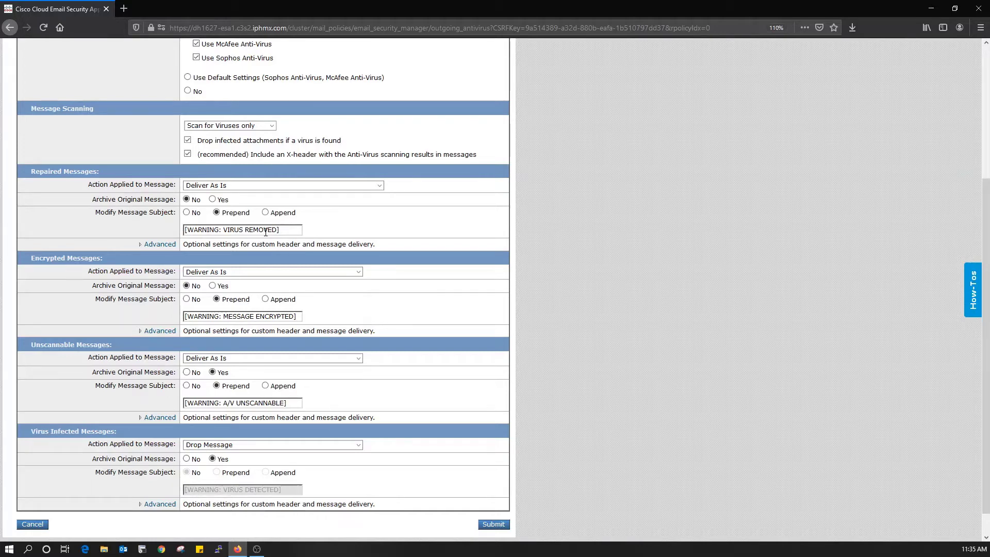
{"action": "left_click", "coordinate": [186, 212]}
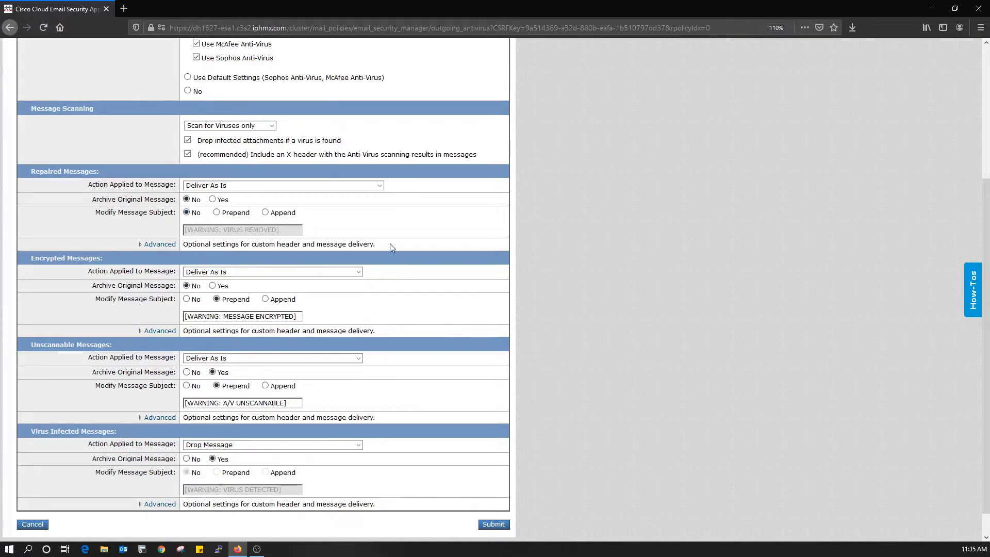
Step: Notify senders of repaired messages and stop subject tagging for encrypted and unscannable messages
{"action": "left_click", "coordinate": [158, 244]}
{"action": "scroll", "coordinate": [155, 246], "scroll_direction": "down", "scroll_amount": 3}
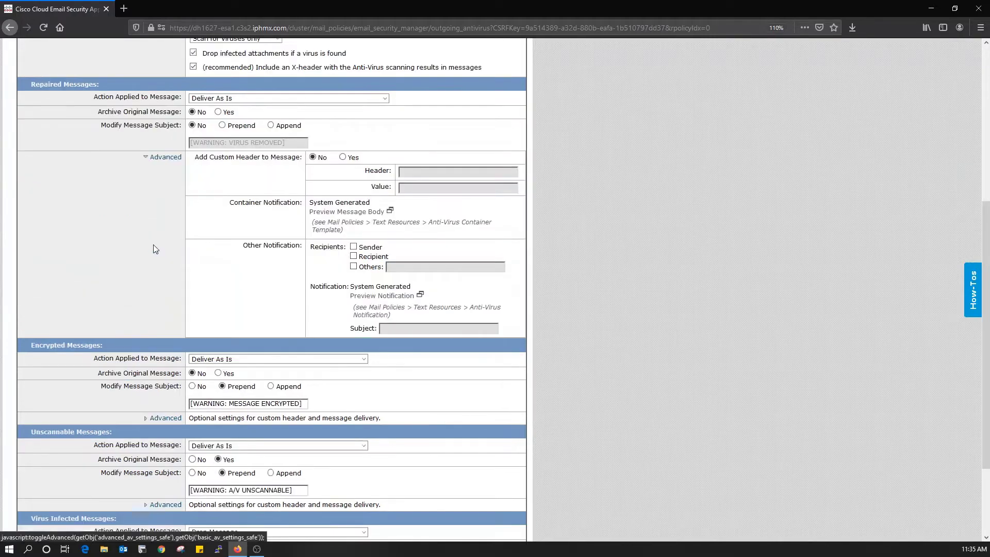
{"action": "left_click", "coordinate": [353, 246]}
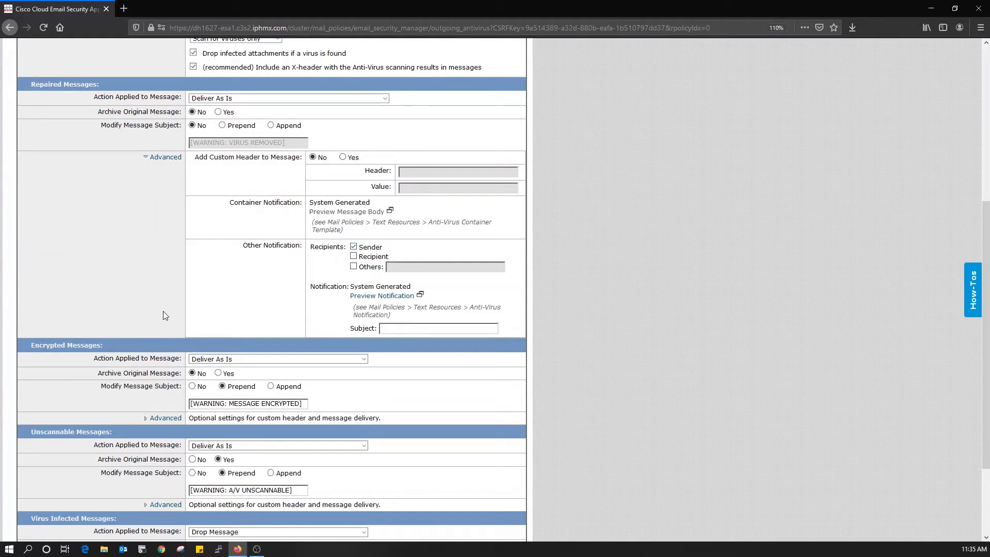
{"action": "scroll", "coordinate": [186, 297], "scroll_direction": "down", "scroll_amount": 2}
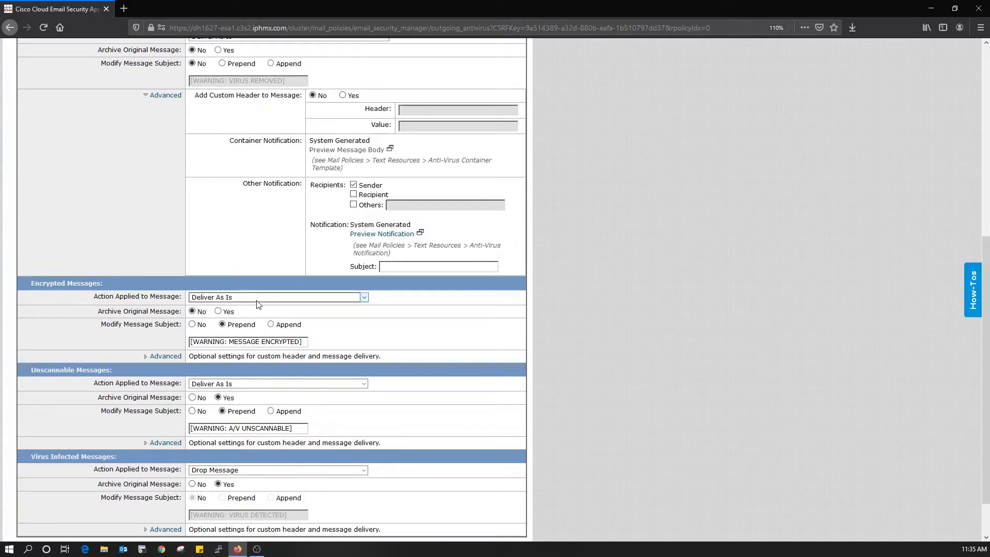
{"action": "left_click", "coordinate": [199, 327]}
{"action": "scroll", "coordinate": [132, 335], "scroll_direction": "down", "scroll_amount": 2}
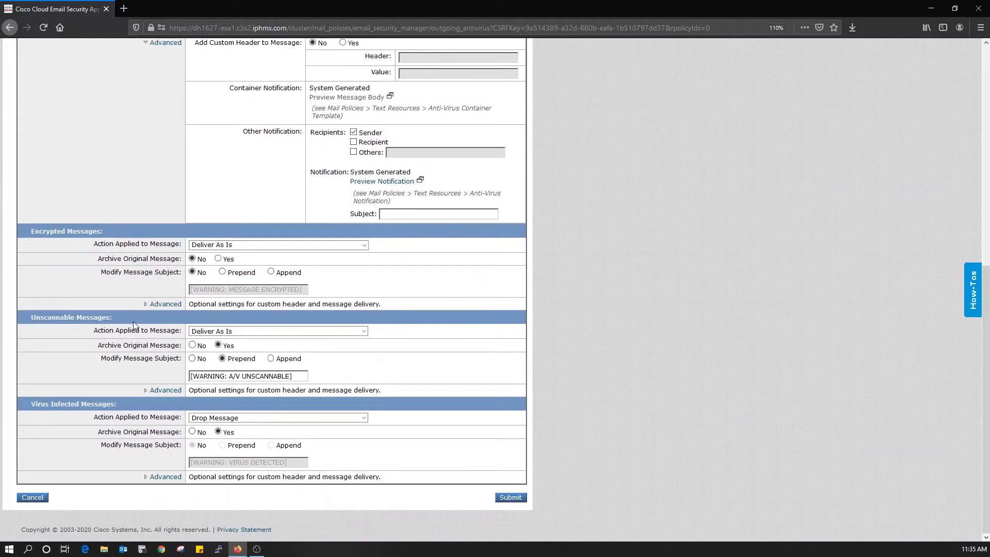
{"action": "left_click", "coordinate": [191, 358]}
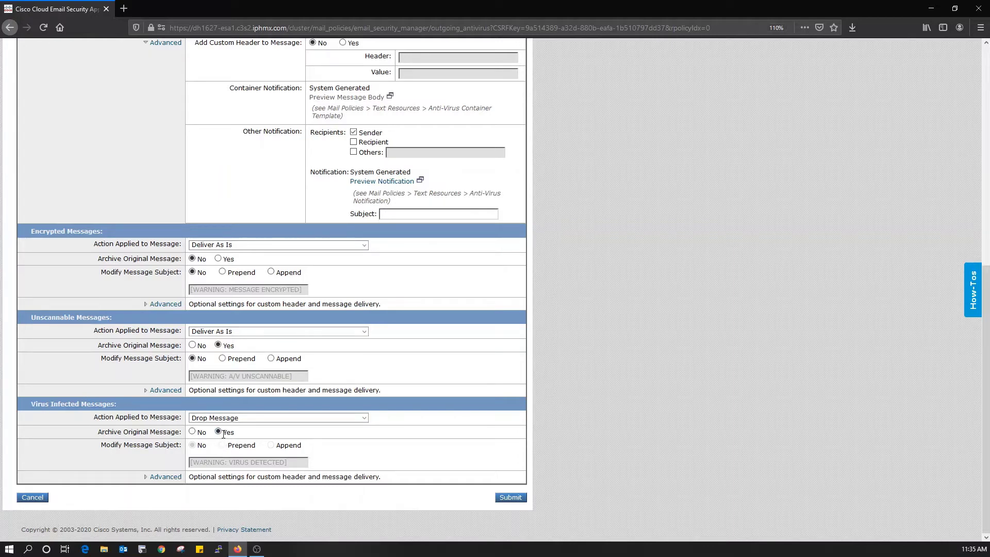
Step: Notify senders of virus-infected messages, preview the notification, and save the anti-virus settings
{"action": "left_click", "coordinate": [165, 476]}
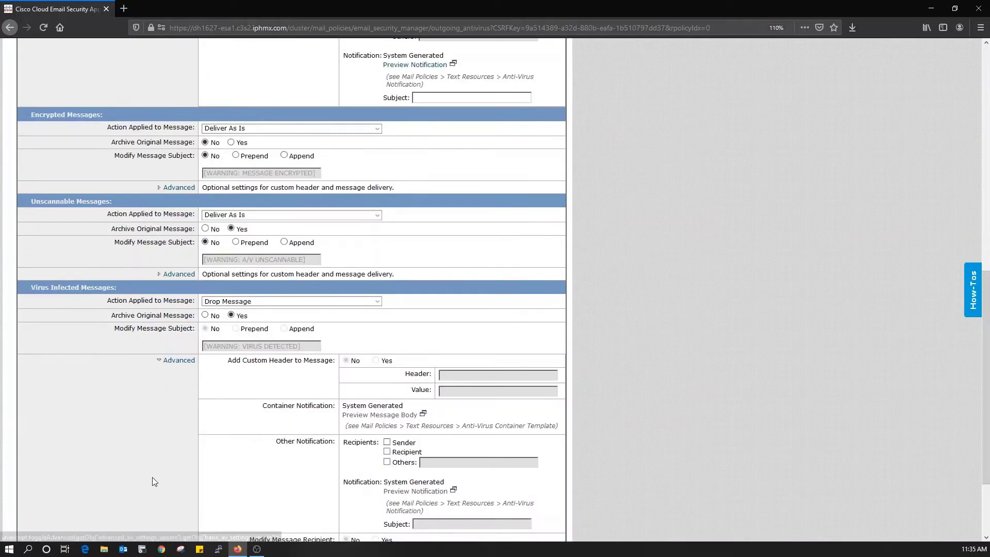
{"action": "left_click", "coordinate": [397, 444]}
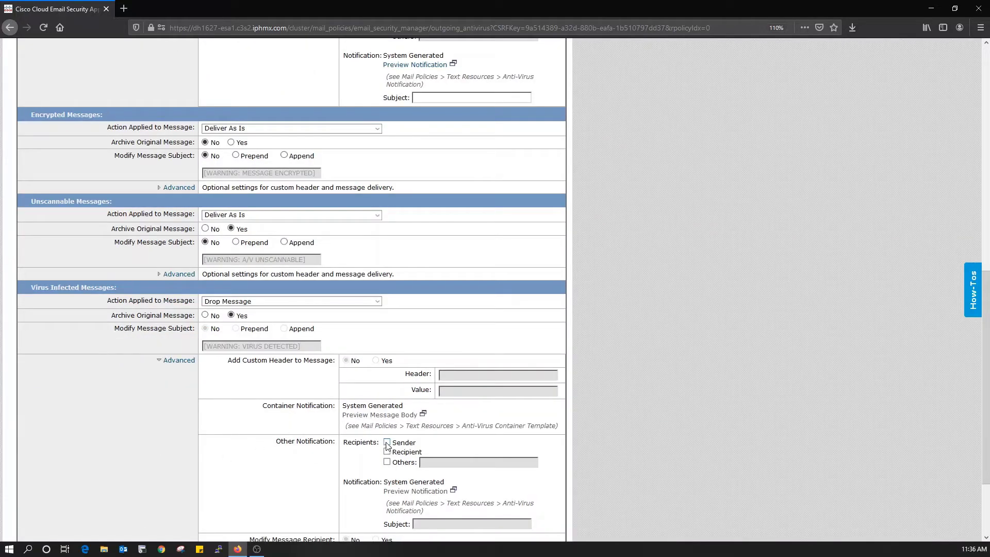
{"action": "scroll", "coordinate": [279, 437], "scroll_direction": "down", "scroll_amount": 3}
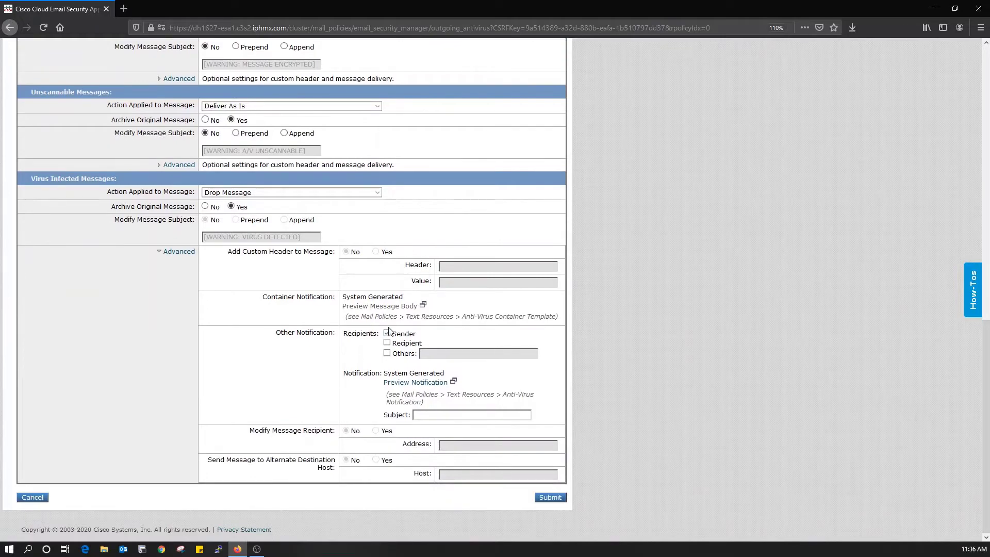
{"action": "left_click", "coordinate": [415, 383]}
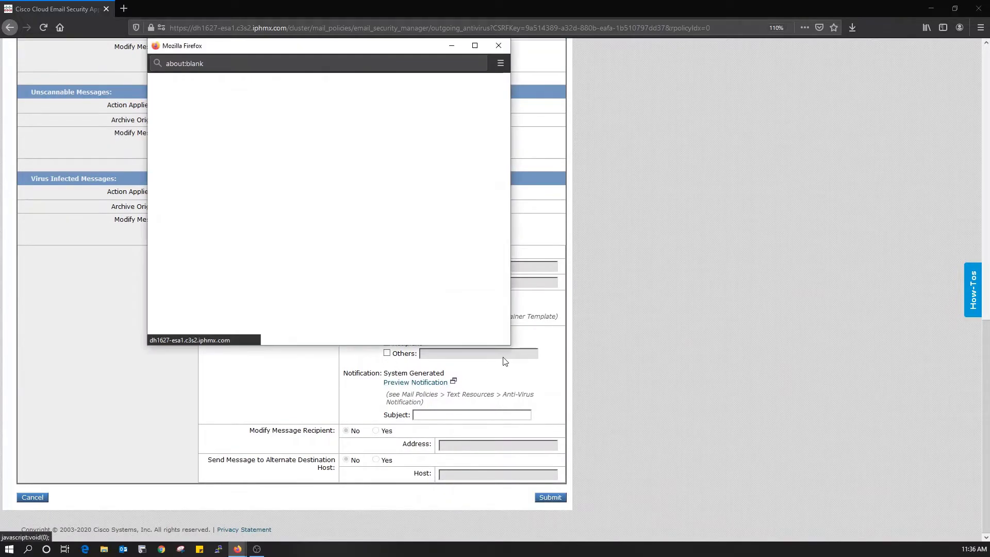
{"action": "left_click", "coordinate": [498, 45]}
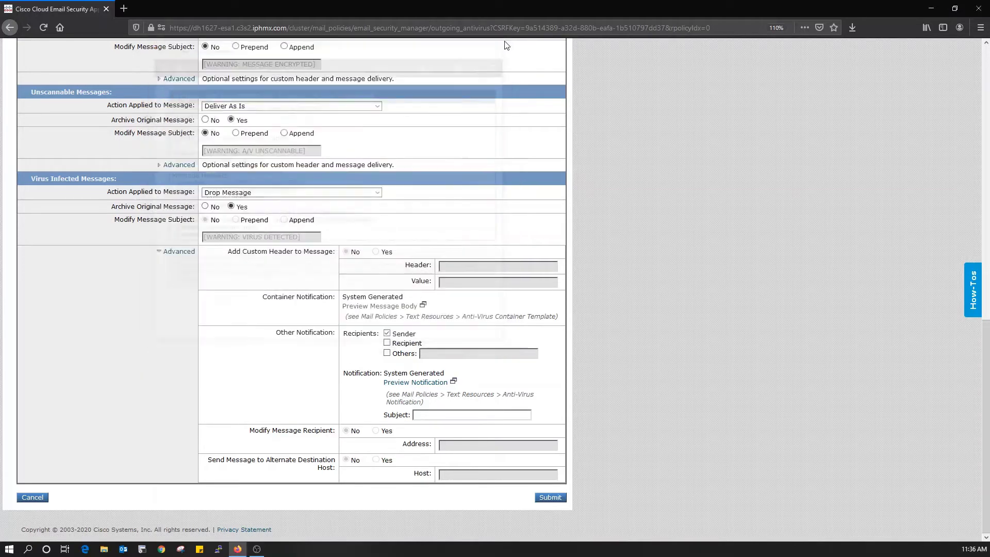
{"action": "left_click", "coordinate": [548, 497]}
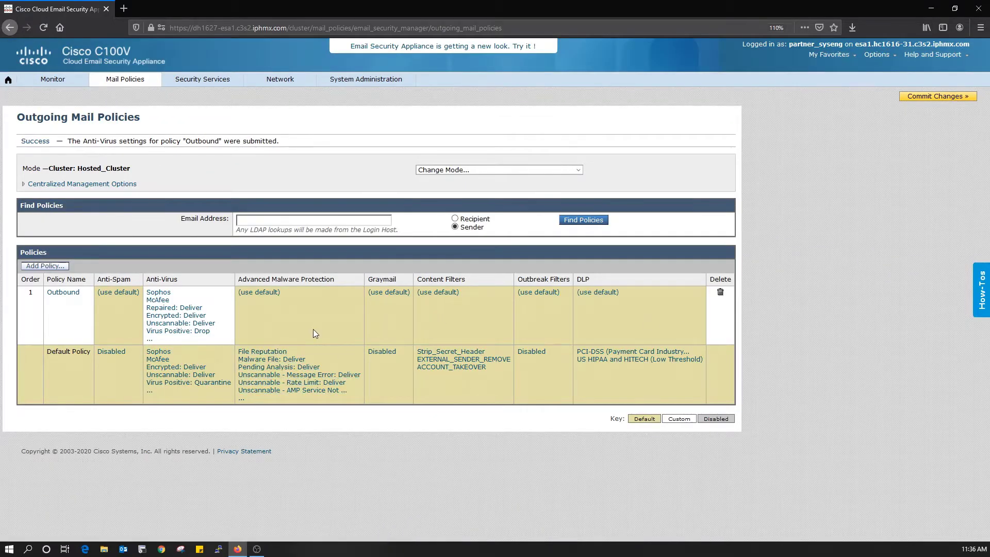
Step: Enable File Reputation and stop subject tagging for error, rate-limit and AMP-unavailable unscannable messages
{"action": "left_click", "coordinate": [258, 293]}
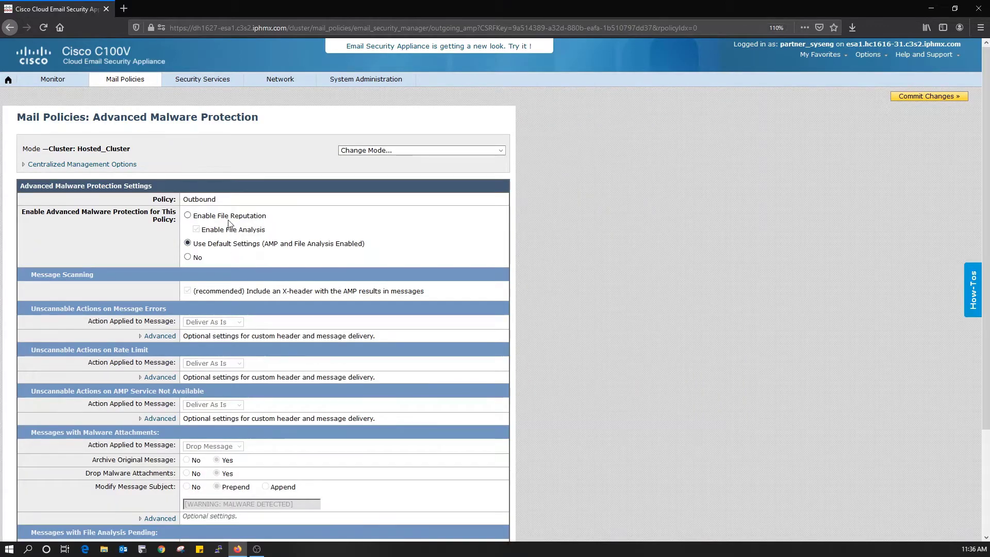
{"action": "left_click", "coordinate": [231, 217]}
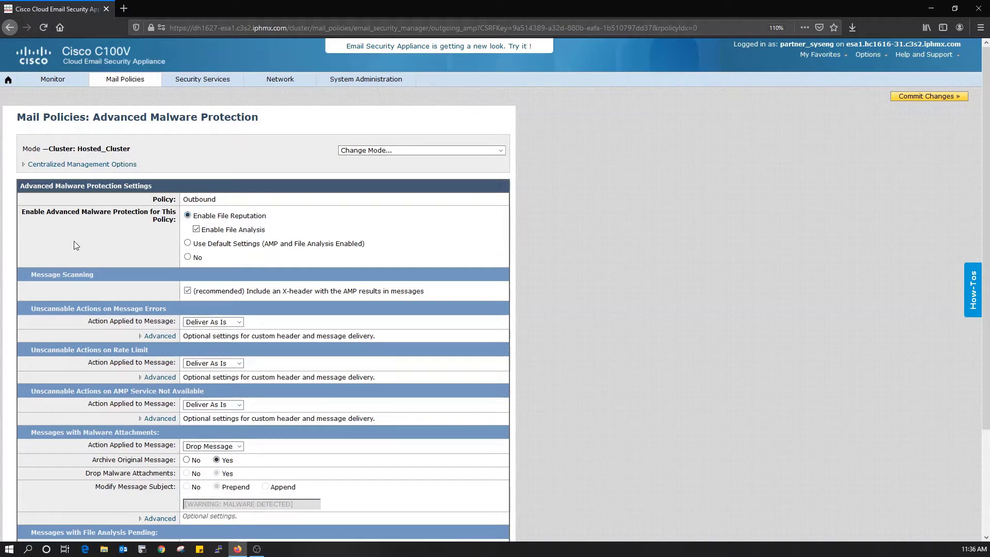
{"action": "scroll", "coordinate": [108, 251], "scroll_direction": "down", "scroll_amount": 5}
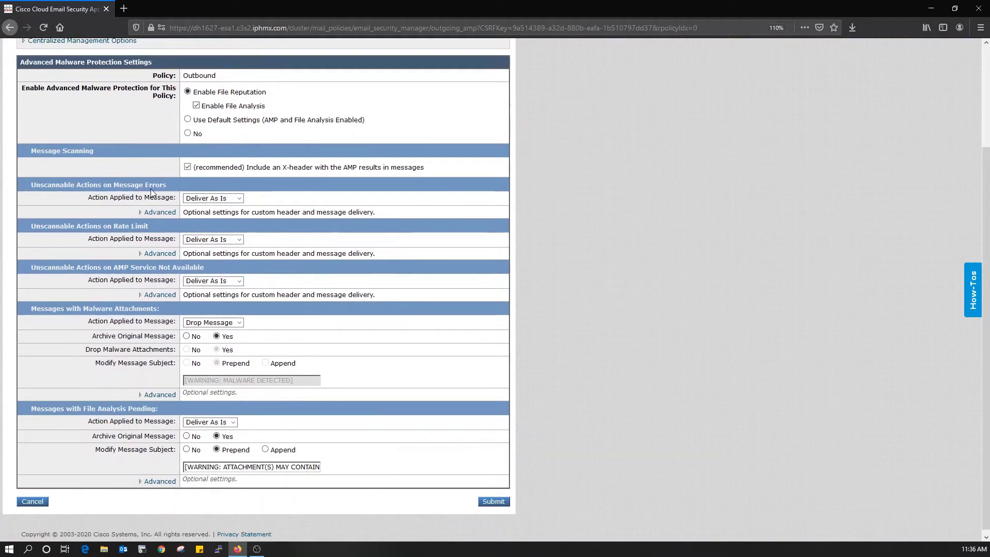
{"action": "left_click", "coordinate": [164, 211]}
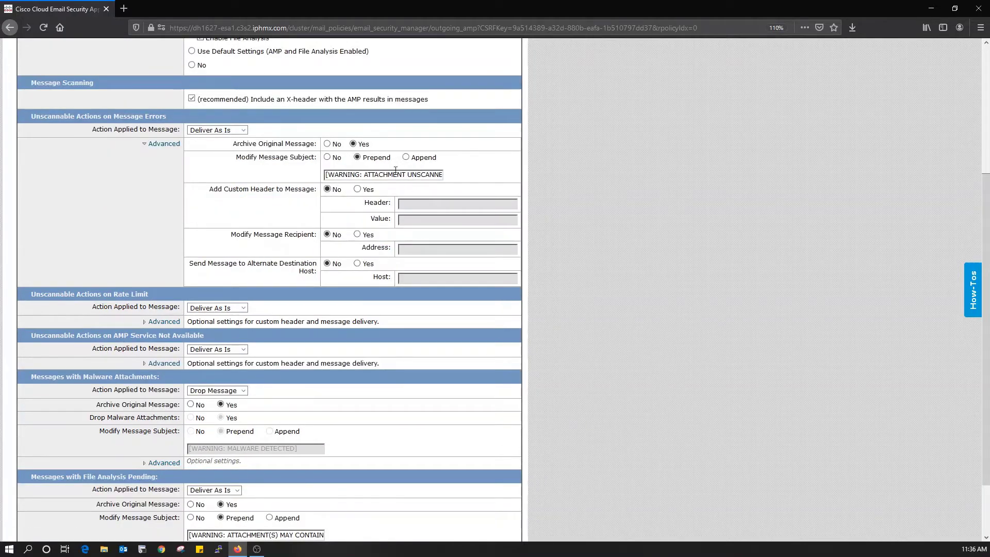
{"action": "left_click", "coordinate": [327, 156]}
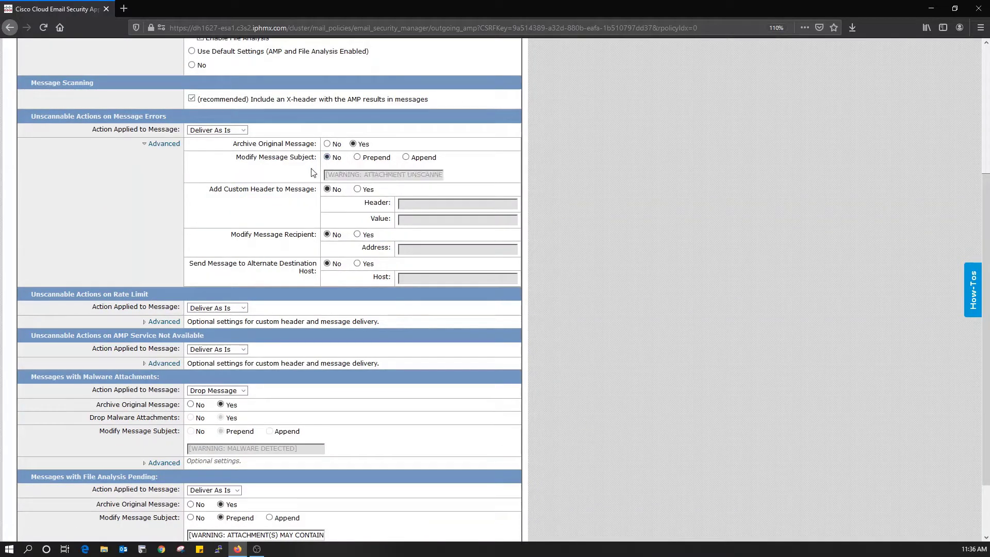
{"action": "scroll", "coordinate": [157, 204], "scroll_direction": "down", "scroll_amount": 2}
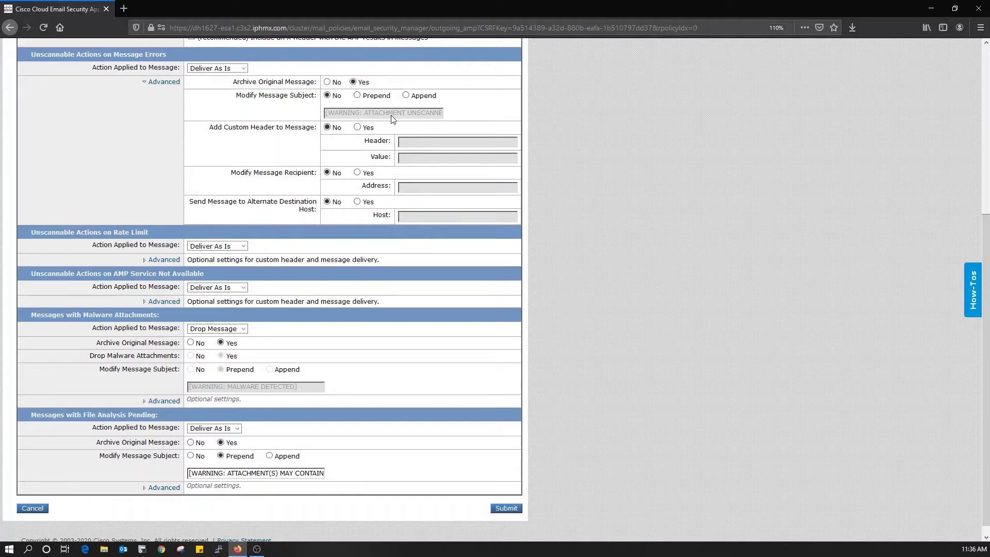
{"action": "left_click", "coordinate": [163, 260]}
{"action": "scroll", "coordinate": [170, 258], "scroll_direction": "down", "scroll_amount": 2}
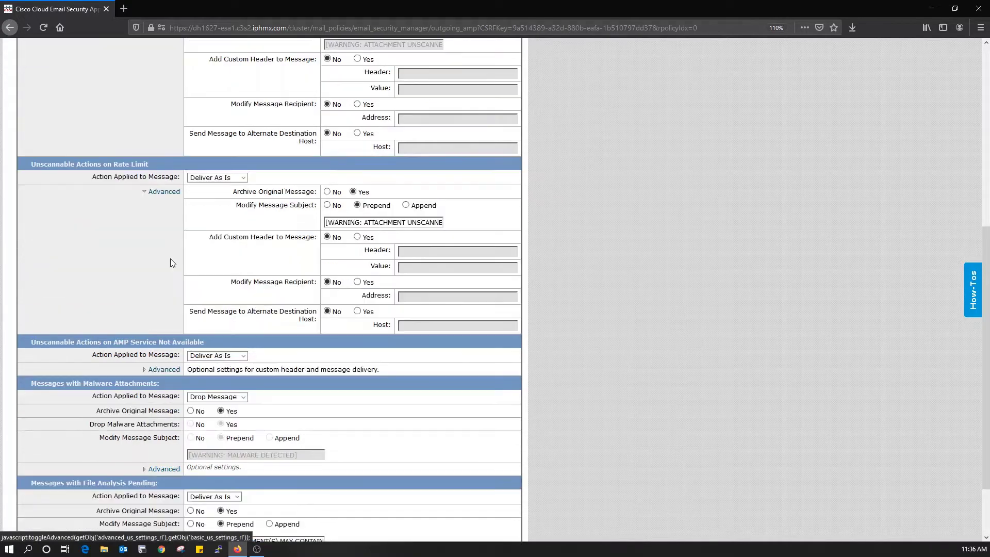
{"action": "left_click", "coordinate": [328, 206]}
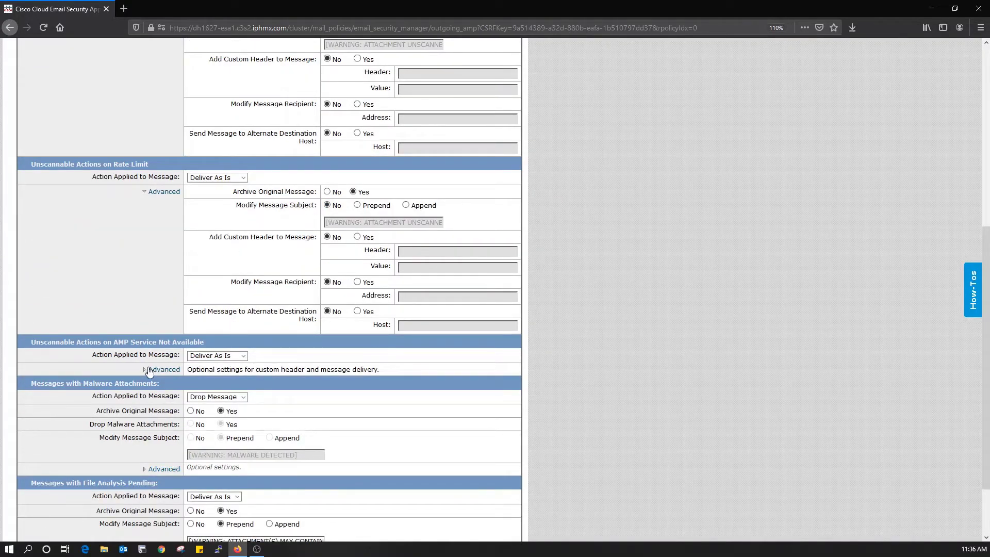
{"action": "left_click", "coordinate": [149, 370]}
{"action": "scroll", "coordinate": [155, 368], "scroll_direction": "down", "scroll_amount": 2}
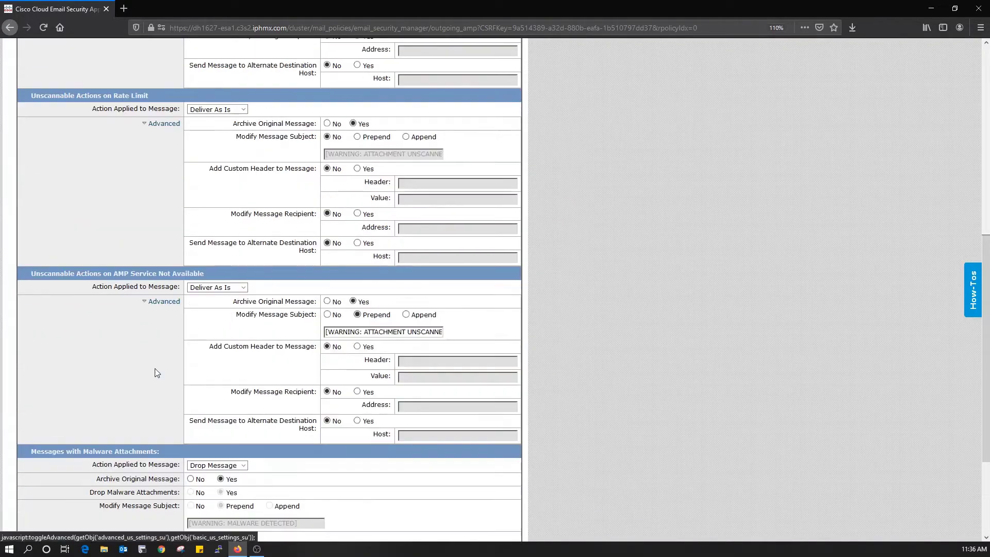
{"action": "left_click", "coordinate": [327, 316]}
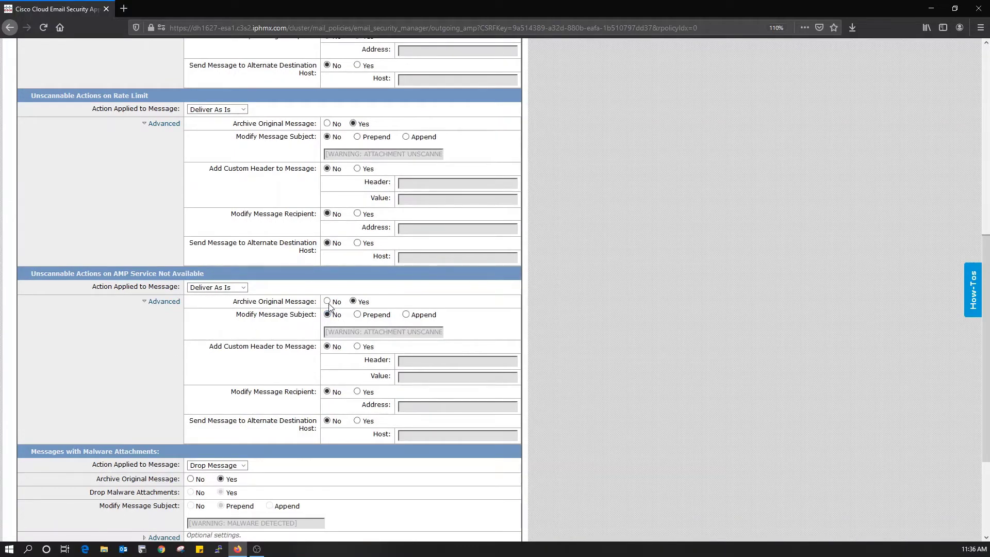
Step: Stop archiving originals of unscannable messages from errors, rate limits and AMP outages
{"action": "scroll", "coordinate": [250, 327], "scroll_direction": "down", "scroll_amount": 2}
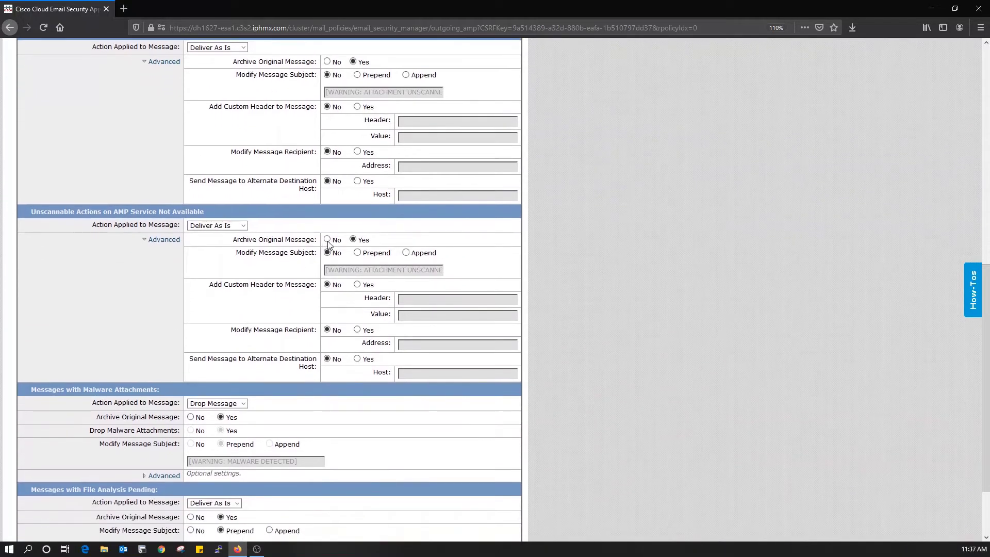
{"action": "left_click", "coordinate": [327, 239]}
{"action": "scroll", "coordinate": [330, 243], "scroll_direction": "up", "scroll_amount": 4}
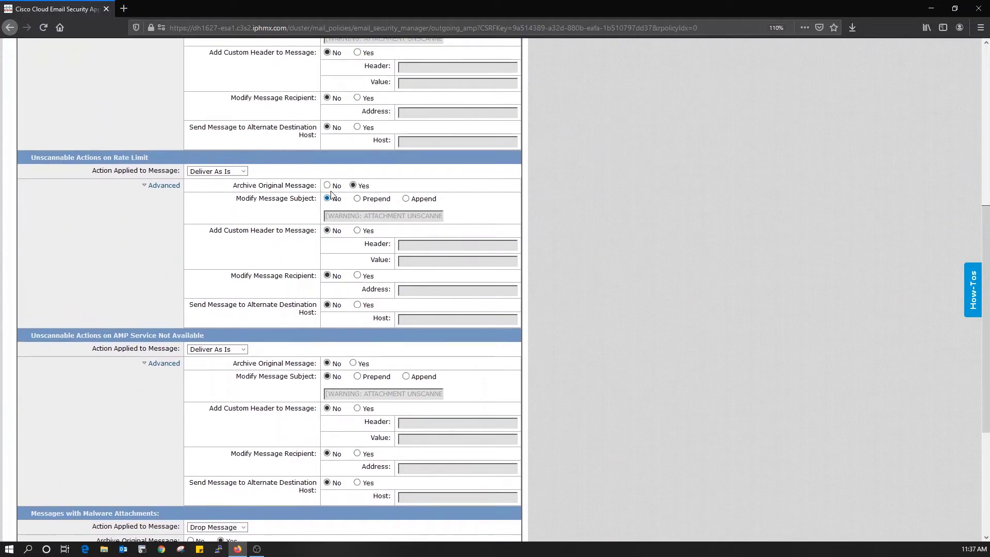
{"action": "left_click", "coordinate": [327, 185]}
{"action": "scroll", "coordinate": [331, 165], "scroll_direction": "up", "scroll_amount": 4}
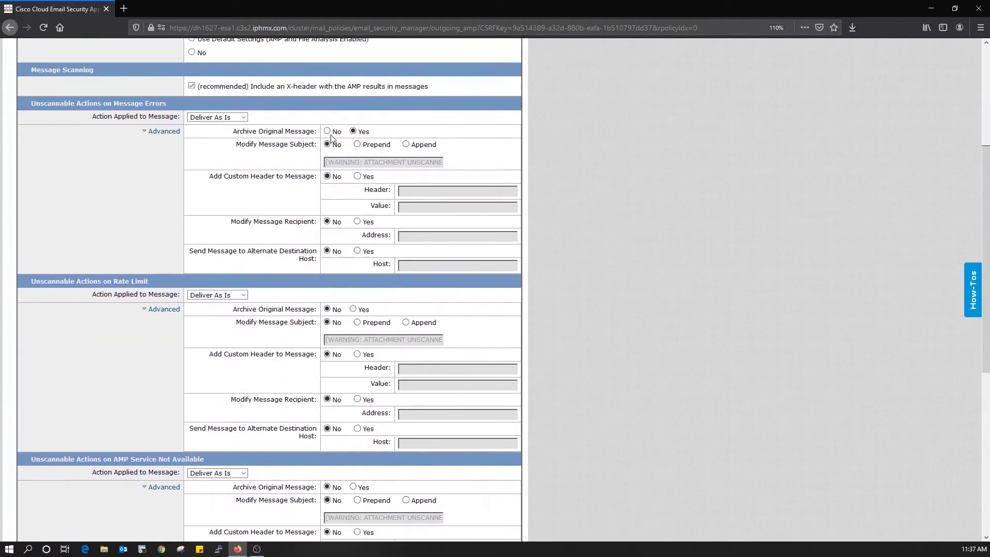
{"action": "left_click", "coordinate": [327, 131]}
{"action": "scroll", "coordinate": [191, 265], "scroll_direction": "down", "scroll_amount": 6}
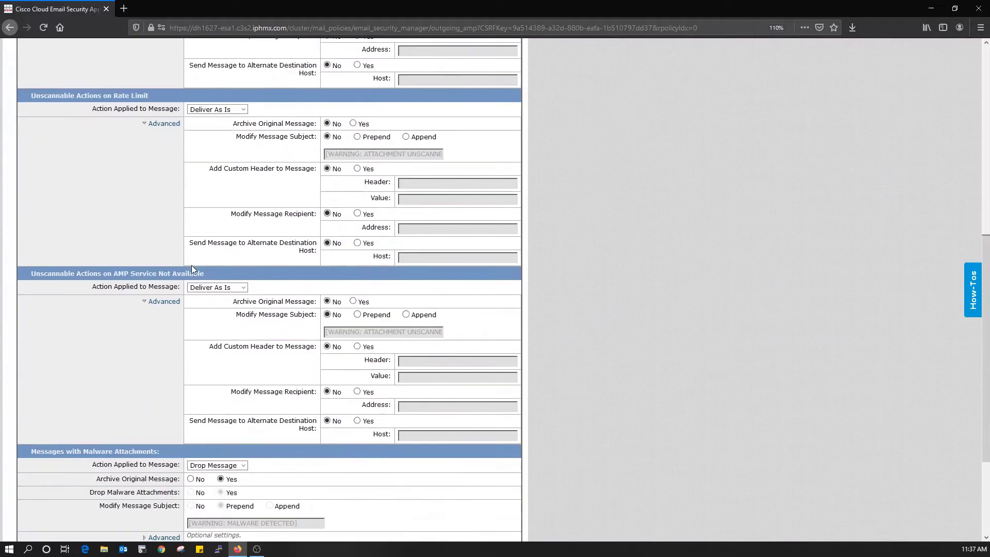
{"action": "scroll", "coordinate": [192, 268], "scroll_direction": "down", "scroll_amount": 2}
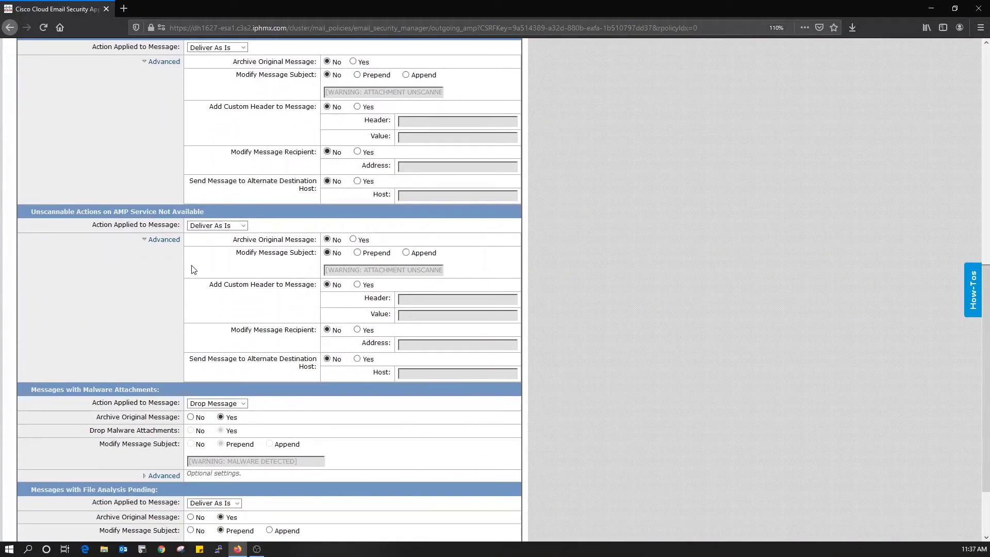
{"action": "scroll", "coordinate": [194, 269], "scroll_direction": "down", "scroll_amount": 2}
{"action": "scroll", "coordinate": [193, 268], "scroll_direction": "down", "scroll_amount": 1}
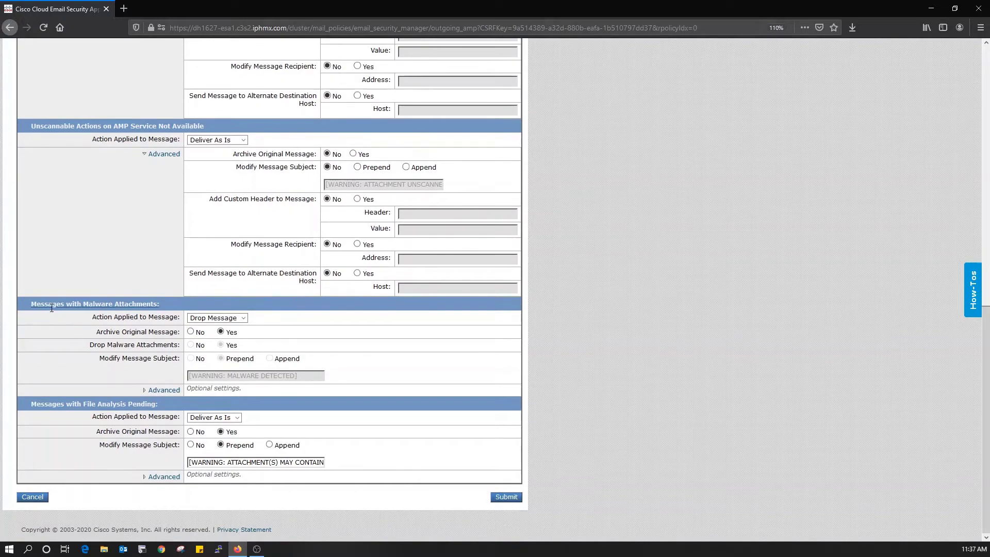
Step: Leave the malware-attachment action at Drop Message after briefly trying Deliver As Is
{"action": "left_click", "coordinate": [238, 318]}
{"action": "left_click", "coordinate": [238, 318]}
{"action": "left_click", "coordinate": [240, 320]}
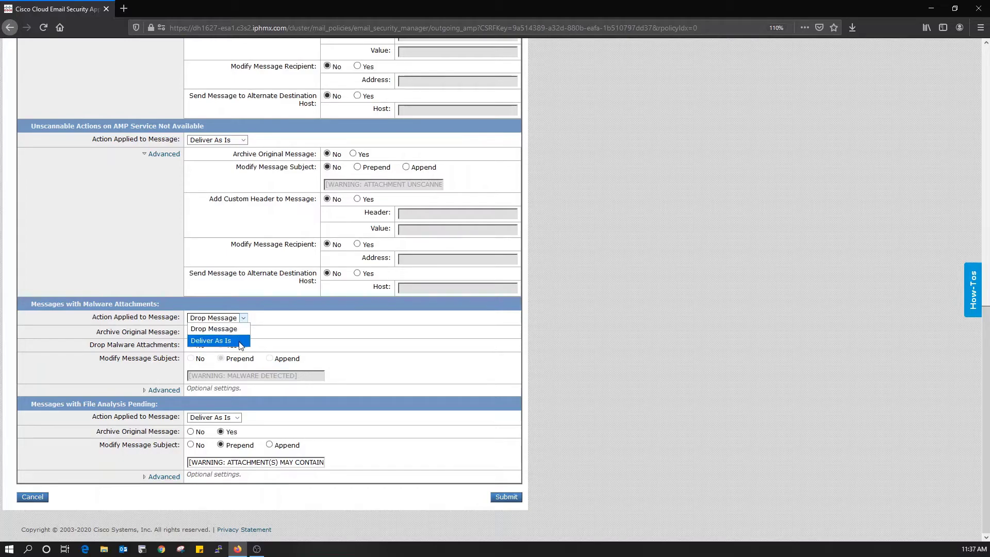
{"action": "left_click", "coordinate": [241, 340]}
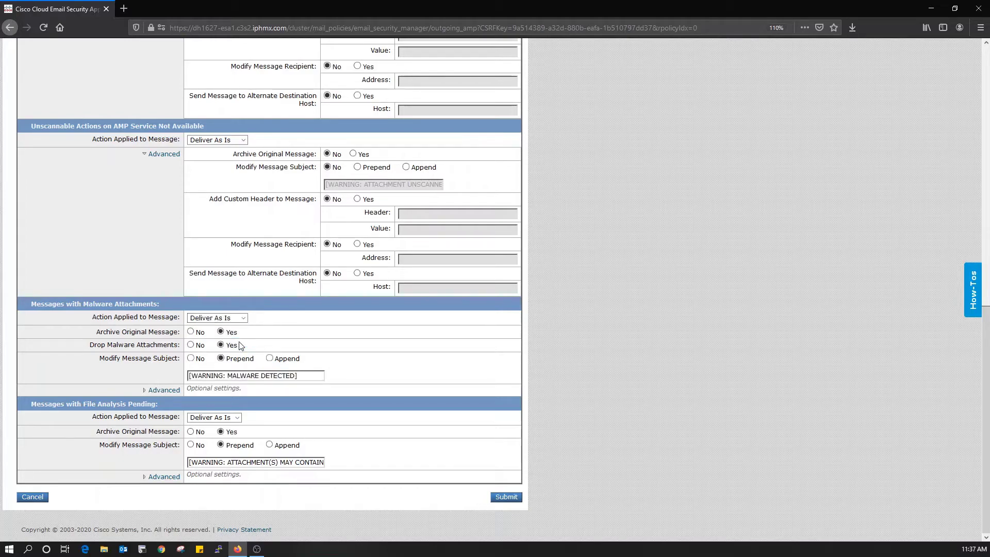
{"action": "left_click", "coordinate": [166, 389]}
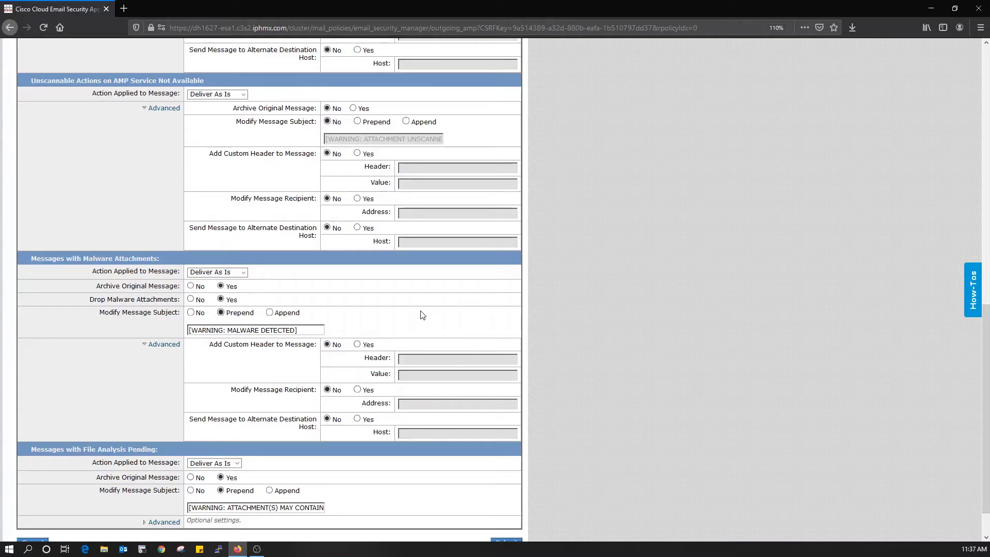
{"action": "left_click", "coordinate": [217, 272]}
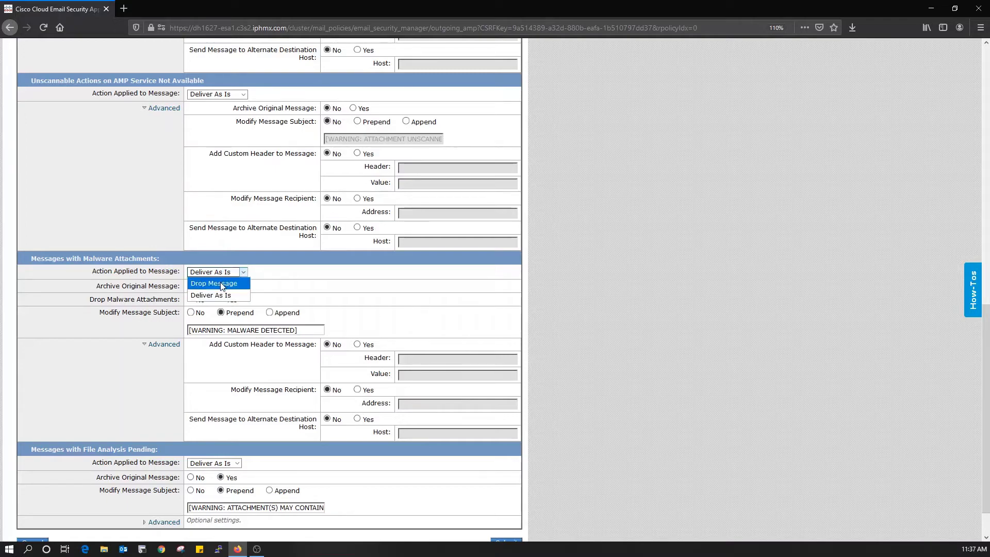
{"action": "left_click", "coordinate": [214, 285]}
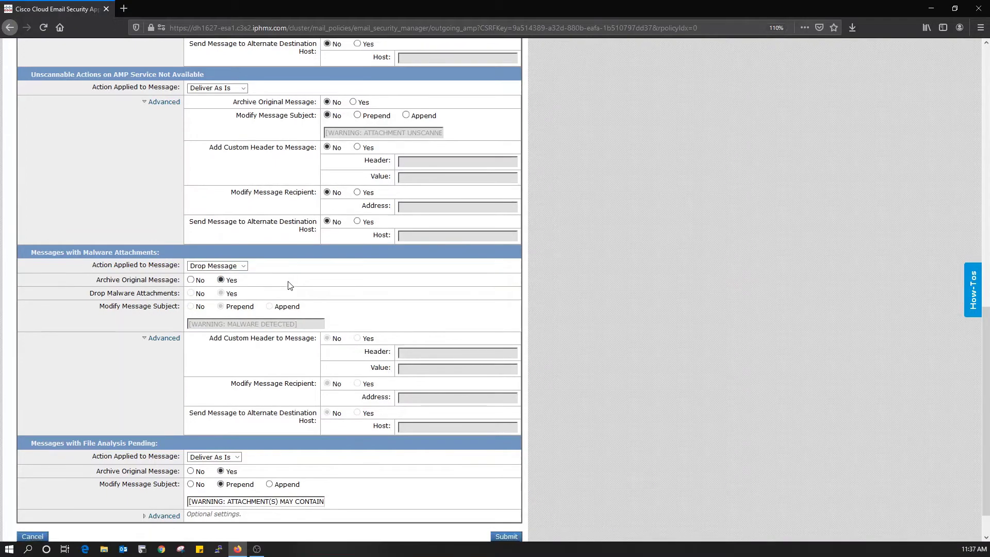
Step: Stop modifying subjects of file-analysis-pending messages and submit the malware protection settings
{"action": "scroll", "coordinate": [287, 283], "scroll_direction": "down", "scroll_amount": 2}
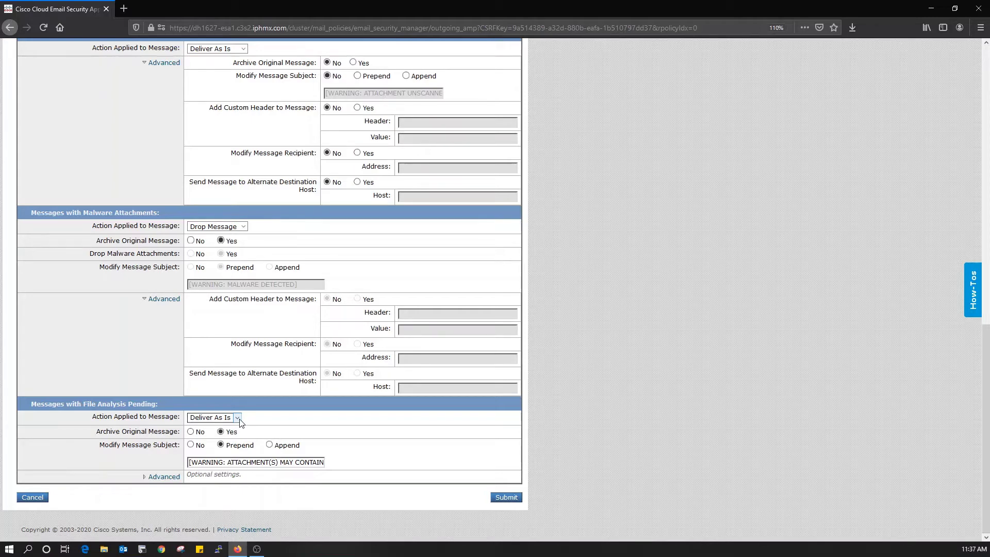
{"action": "left_click", "coordinate": [191, 445]}
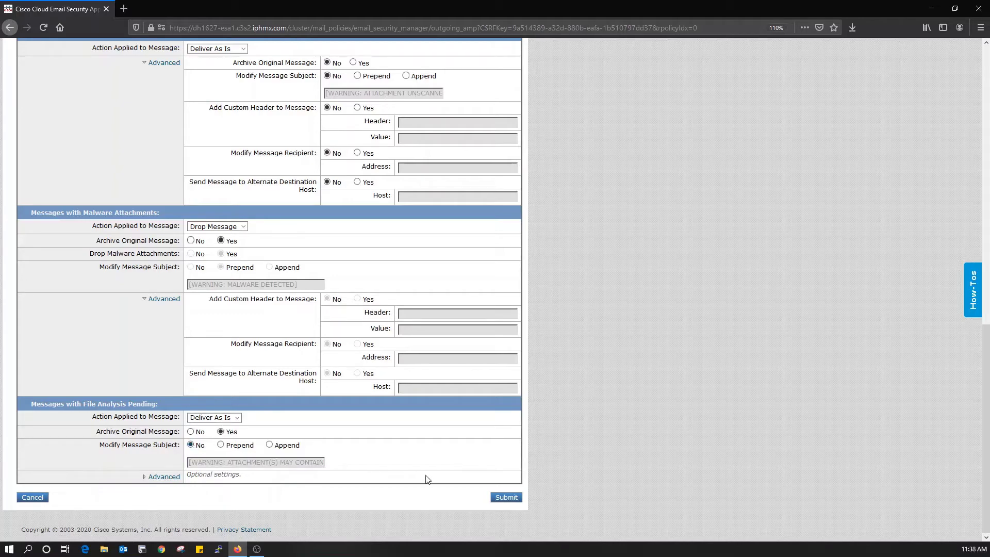
{"action": "left_click", "coordinate": [506, 497]}
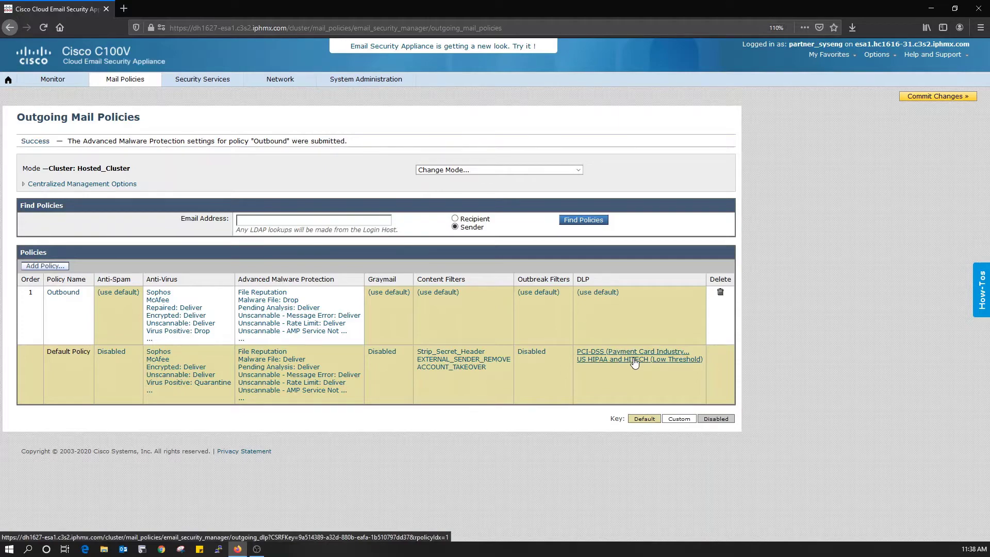
Step: After the success message appears, open the Security Services menu
{"action": "left_click", "coordinate": [197, 82]}
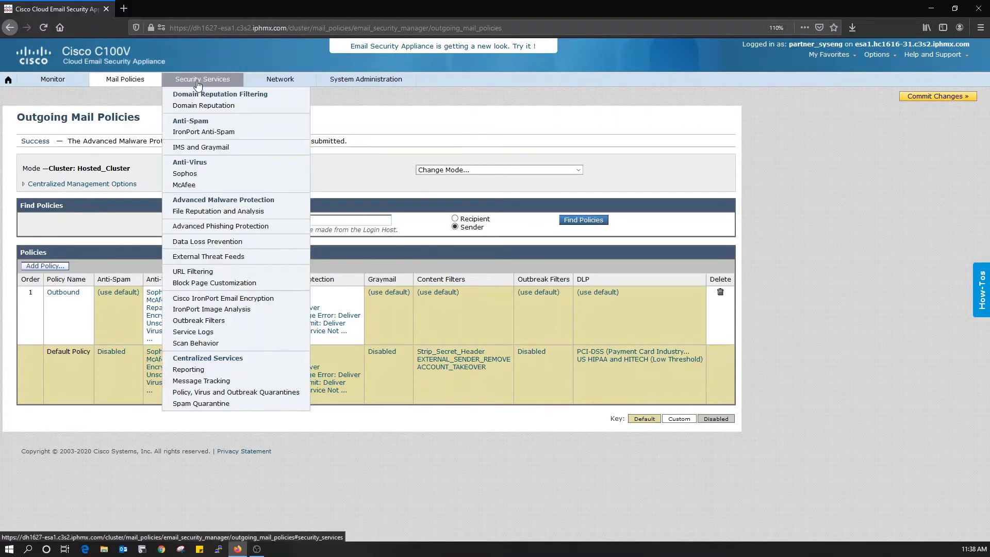
Step: Resave the global DLP settings with Data Loss Prevention and Matched Content Logging checked
{"action": "left_click", "coordinate": [238, 242]}
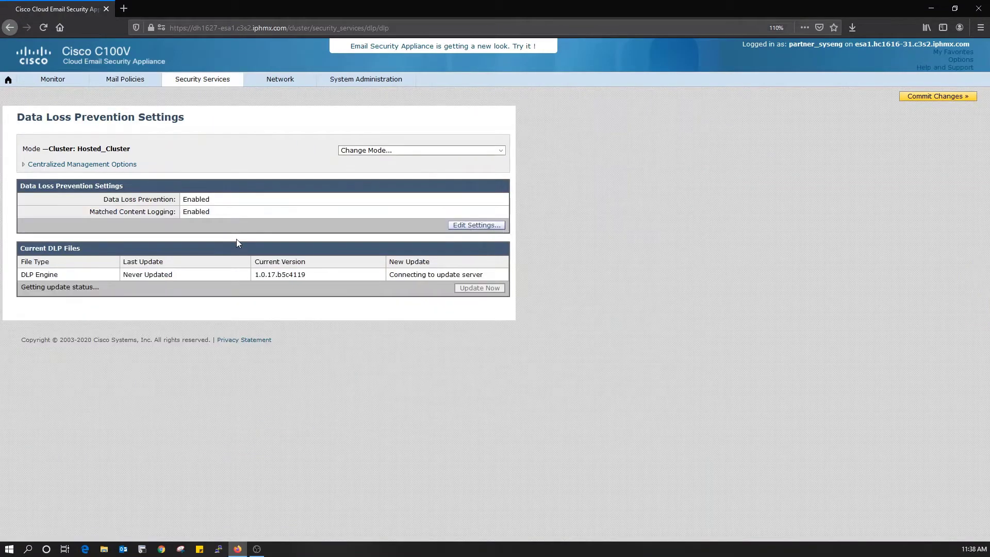
{"action": "left_click", "coordinate": [475, 226]}
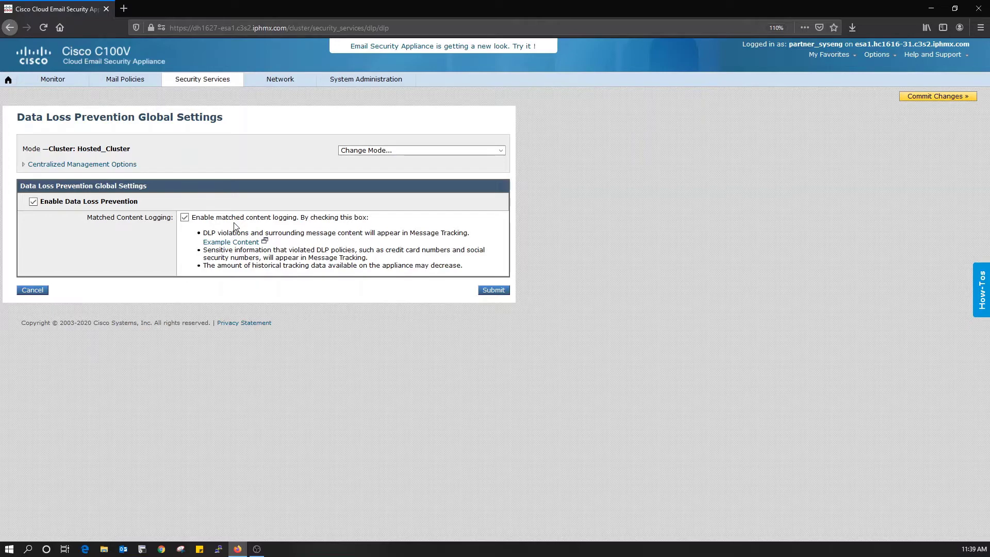
{"action": "left_click", "coordinate": [485, 292]}
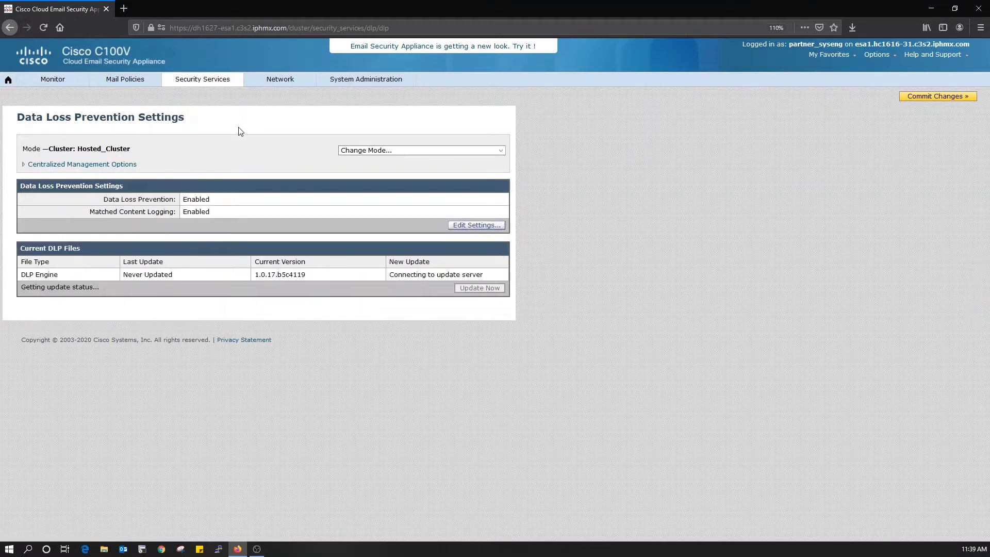
{"action": "mouse_move", "coordinate": [202, 84]}
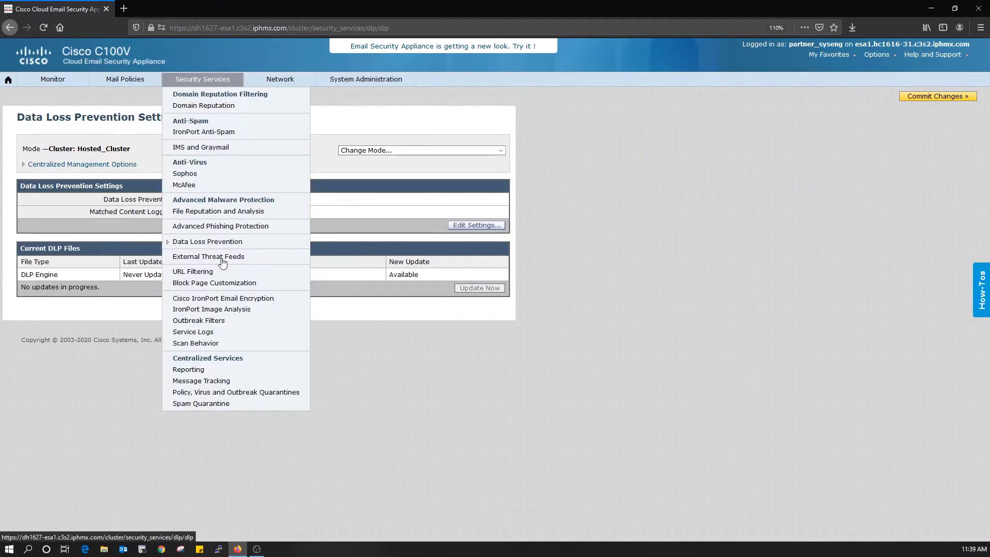
Step: Change the IronPort Email Encryption maximum message size from 25M to 10M and submit the settings
{"action": "left_click", "coordinate": [269, 301]}
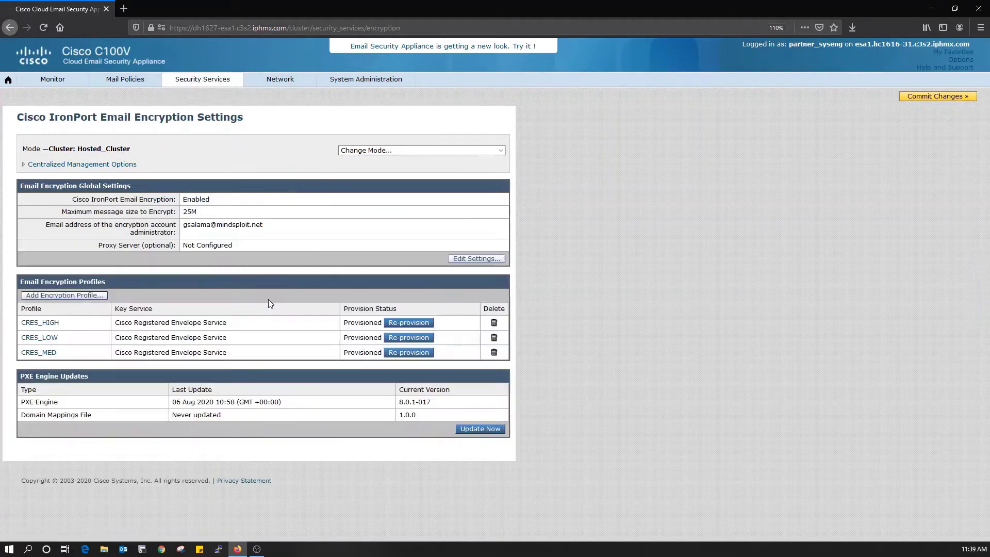
{"action": "left_click", "coordinate": [473, 259]}
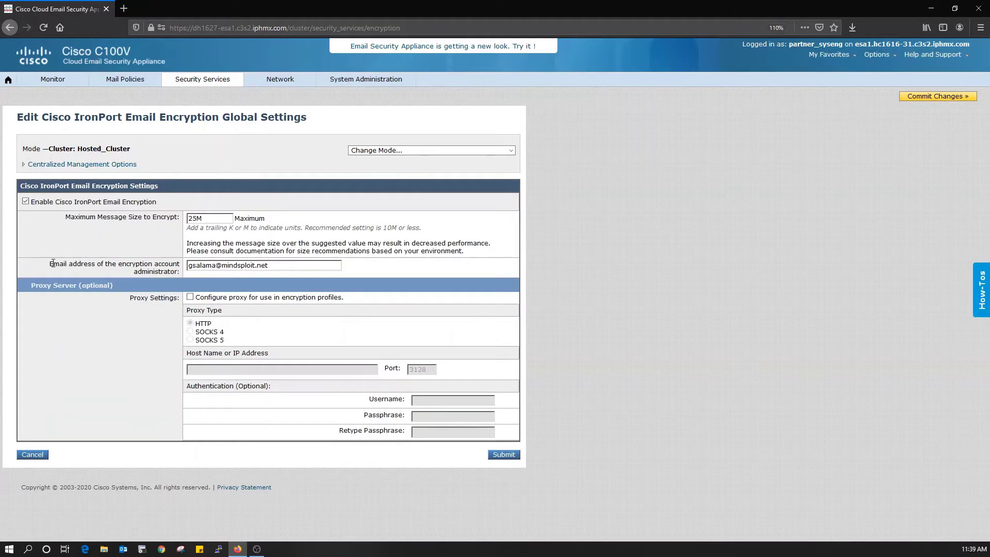
{"action": "left_click_drag", "start_coordinate": [50, 264], "coordinate": [182, 274]}
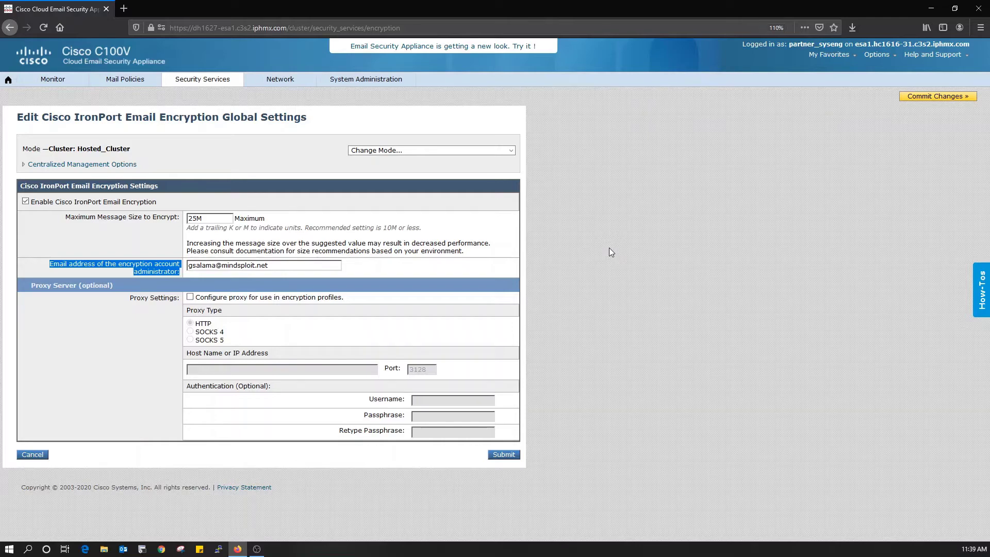
{"action": "left_click", "coordinate": [609, 248]}
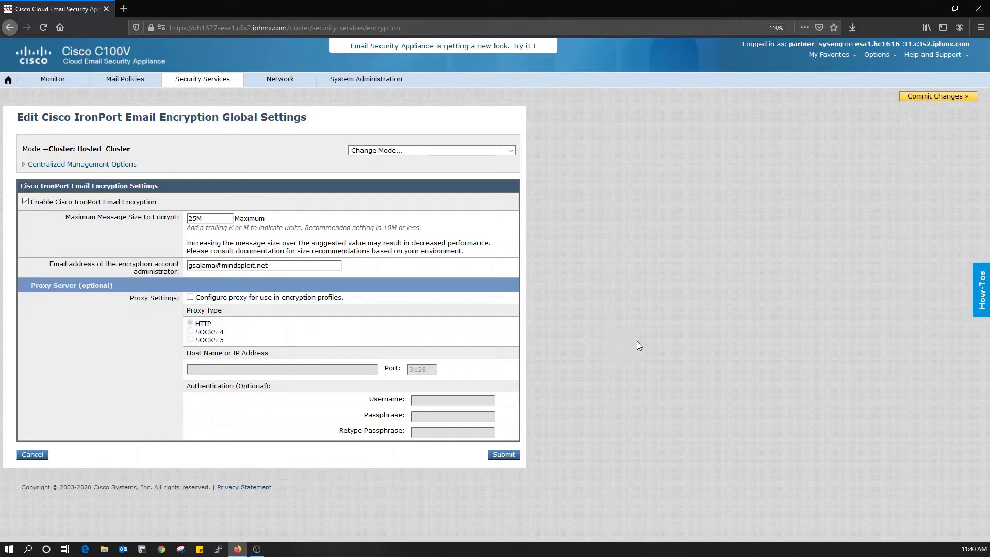
{"action": "left_click", "coordinate": [502, 454]}
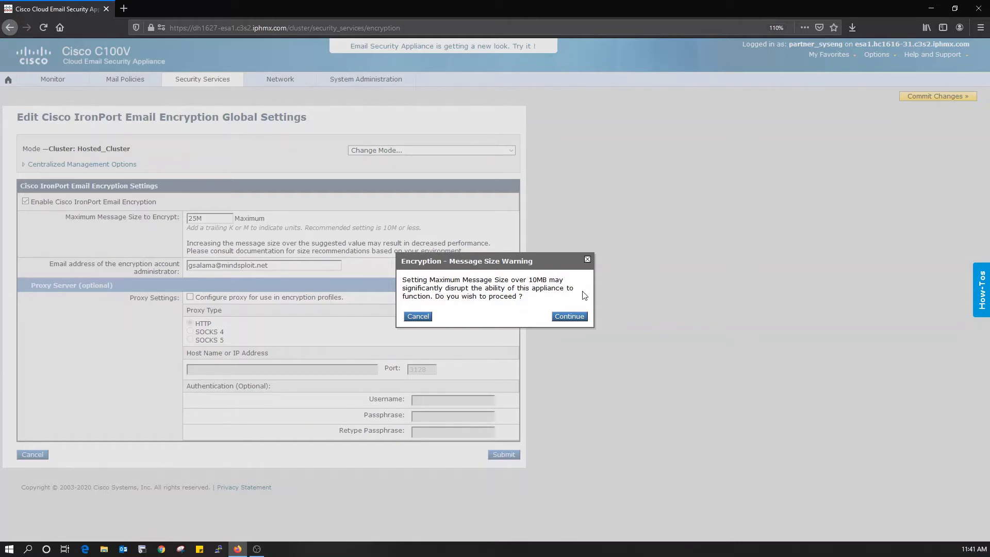
{"action": "left_click", "coordinate": [417, 317]}
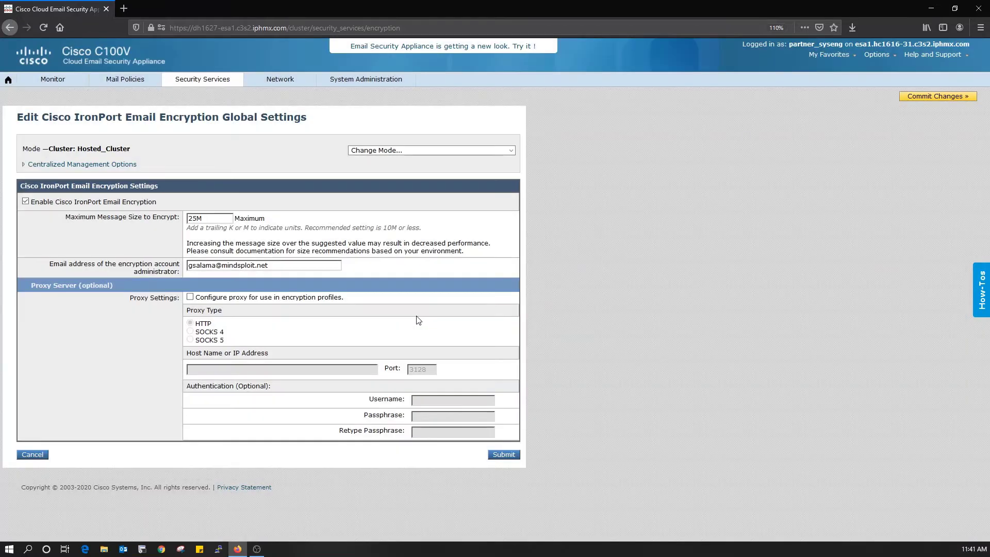
{"action": "left_click_drag", "start_coordinate": [196, 219], "coordinate": [178, 221]}
{"action": "type", "text": "10M"}
{"action": "left_click", "coordinate": [511, 459]}
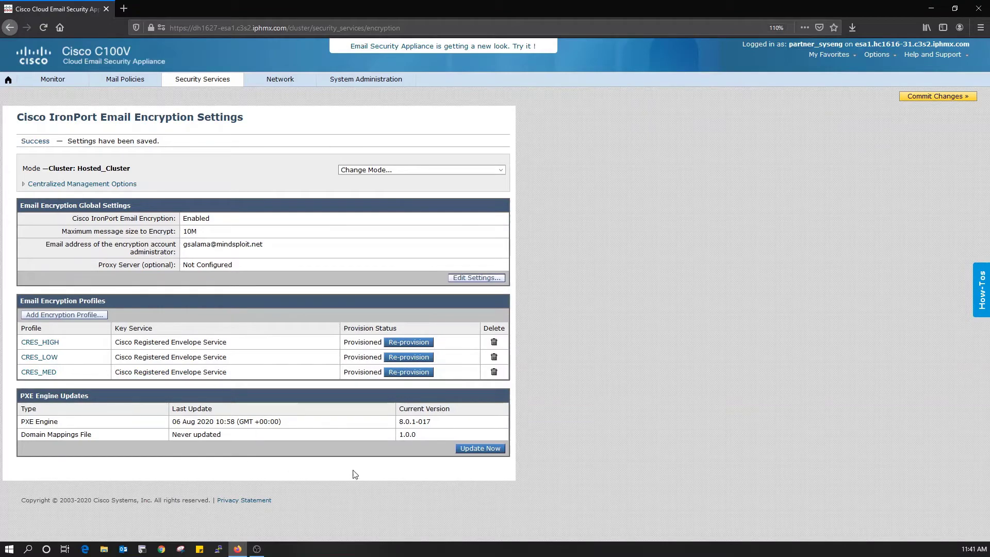
Step: Request a PXE Engine update check with Update Now
{"action": "left_click", "coordinate": [478, 449]}
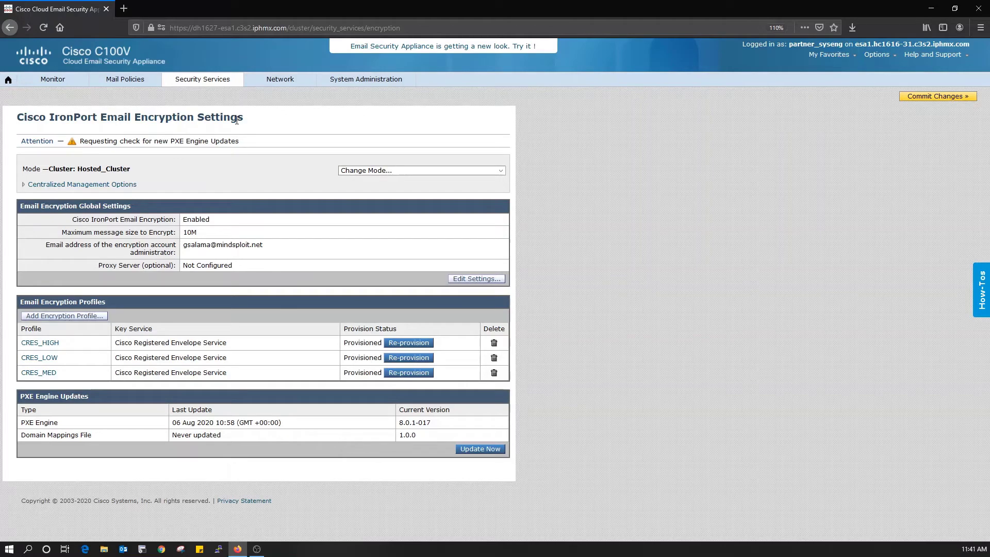
{"action": "left_click", "coordinate": [196, 75]}
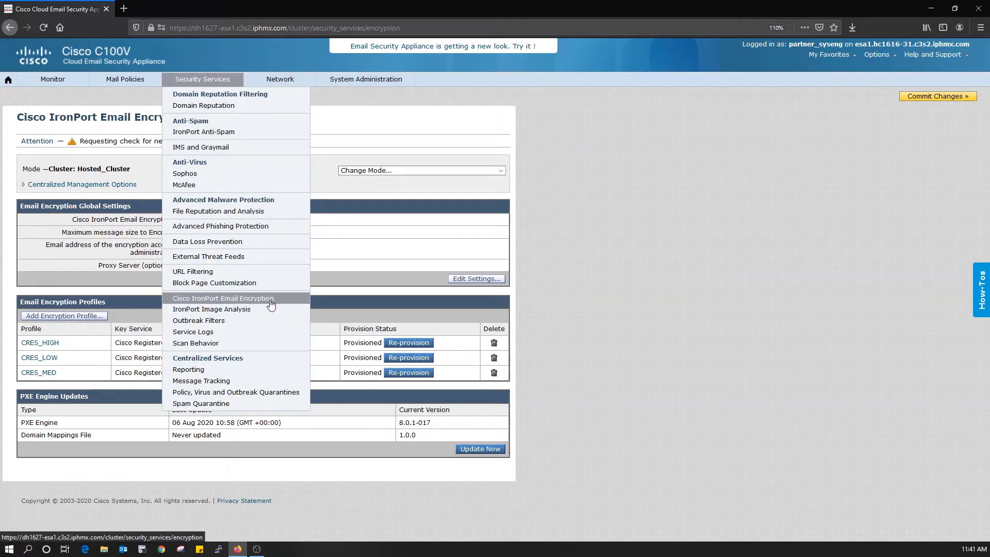
Step: Open the PCI-DSS policy for editing from the DLP Policy Manager
{"action": "mouse_move", "coordinate": [126, 78]}
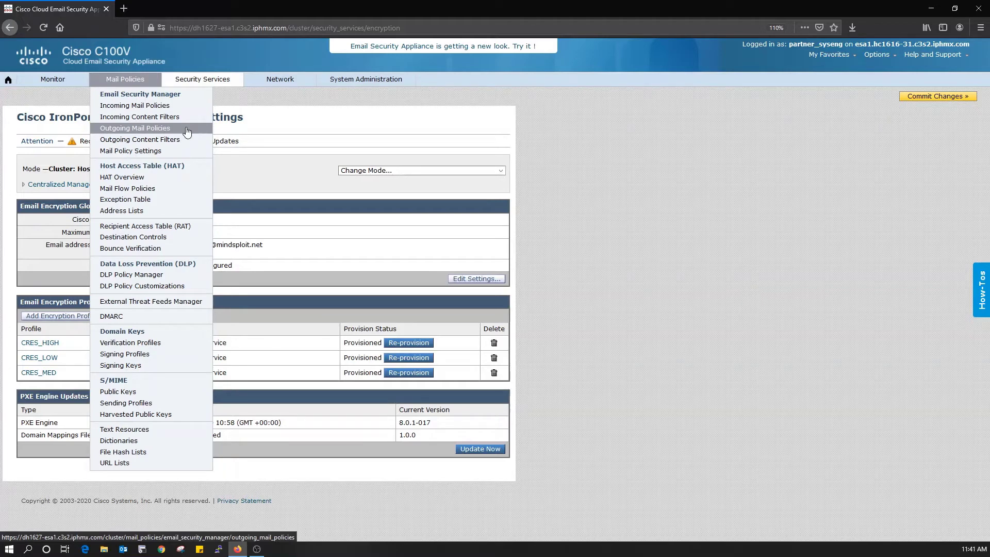
{"action": "left_click", "coordinate": [178, 280]}
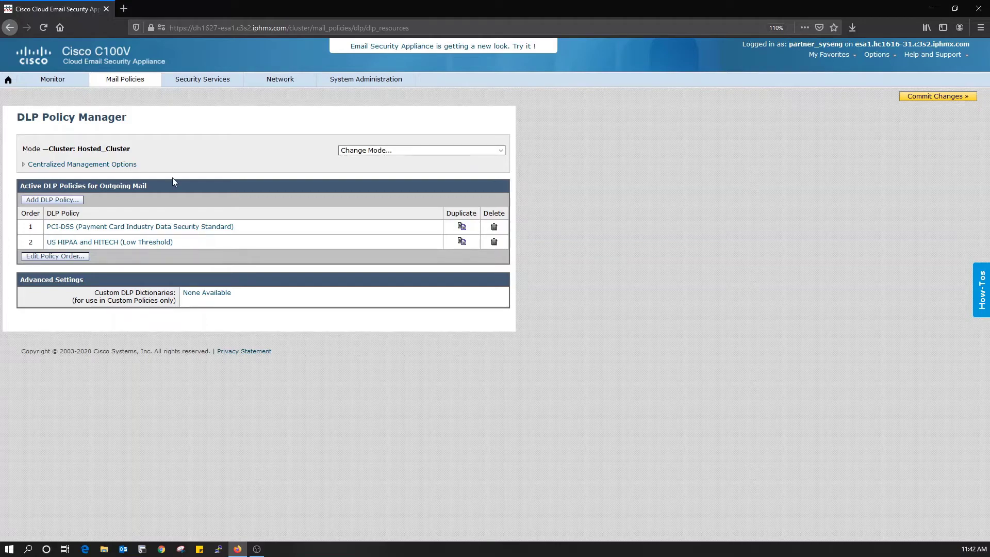
{"action": "left_click", "coordinate": [210, 230]}
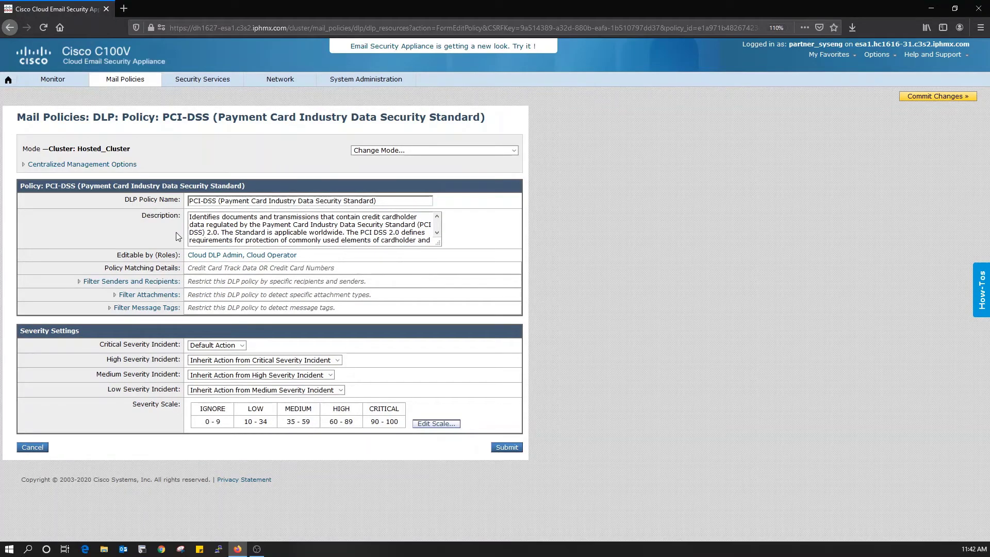
Step: Expand the sender/recipient, attachment and message tag filters and review the severity settings
{"action": "left_click", "coordinate": [80, 283]}
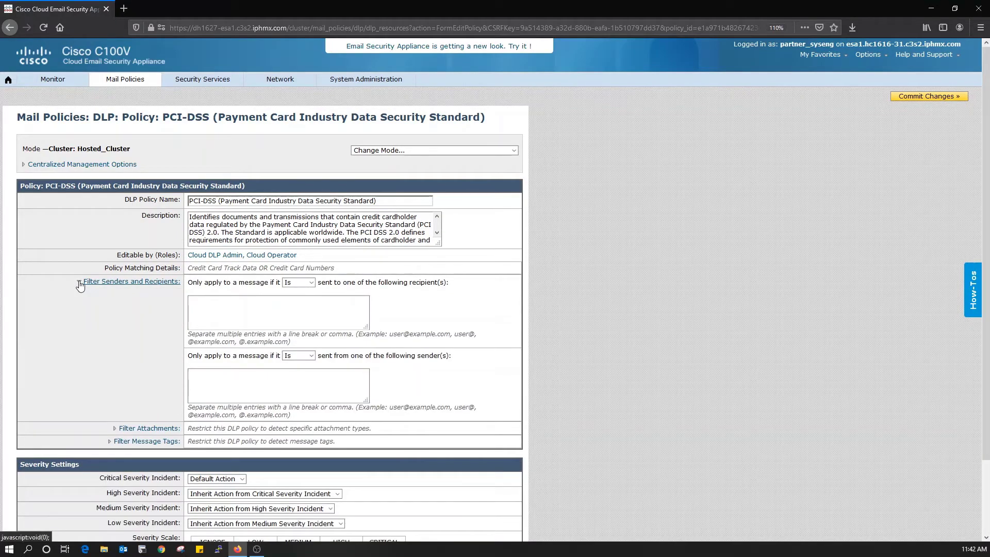
{"action": "scroll", "coordinate": [80, 283], "scroll_direction": "down", "scroll_amount": 2}
{"action": "left_click", "coordinate": [118, 368]}
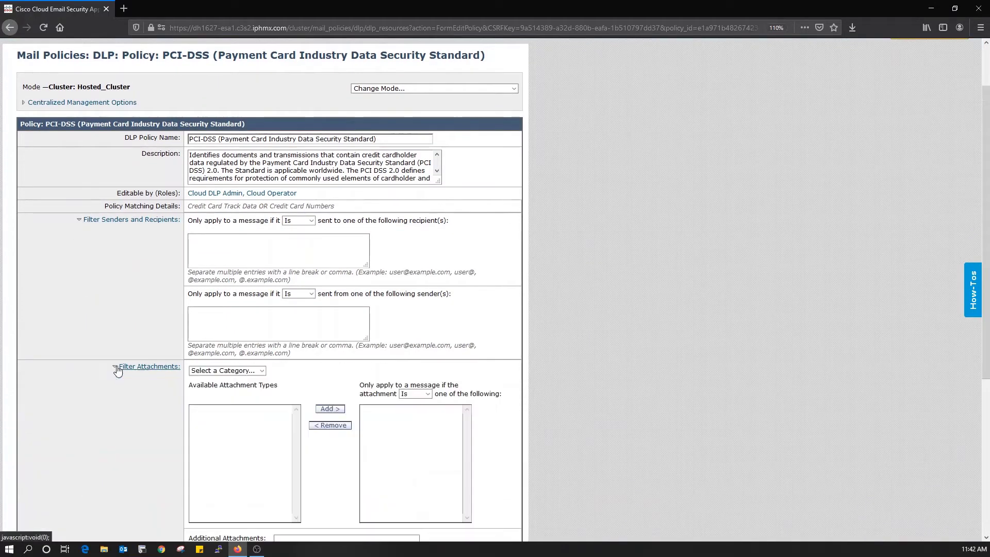
{"action": "scroll", "coordinate": [64, 341], "scroll_direction": "down", "scroll_amount": 4}
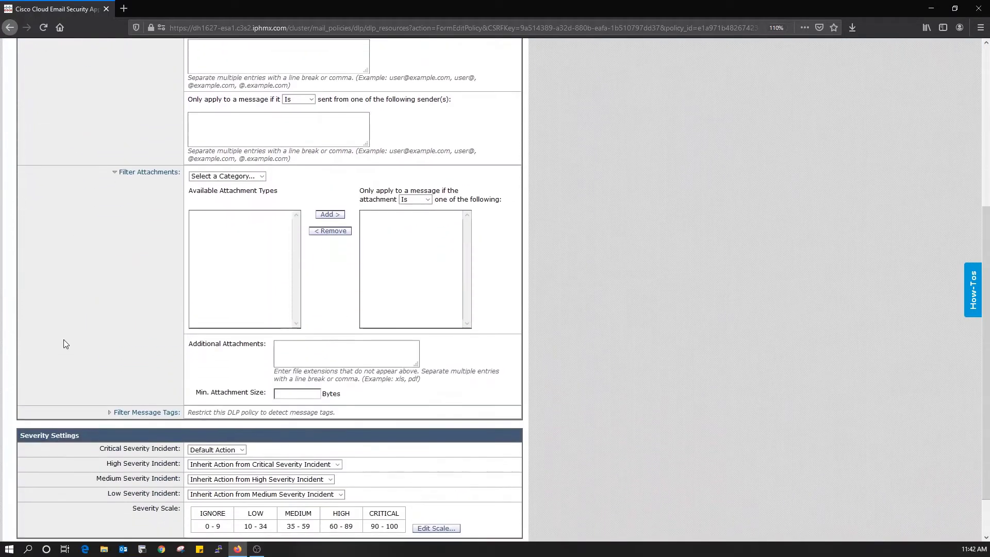
{"action": "scroll", "coordinate": [64, 344], "scroll_direction": "down", "scroll_amount": 1}
{"action": "left_click", "coordinate": [112, 357]}
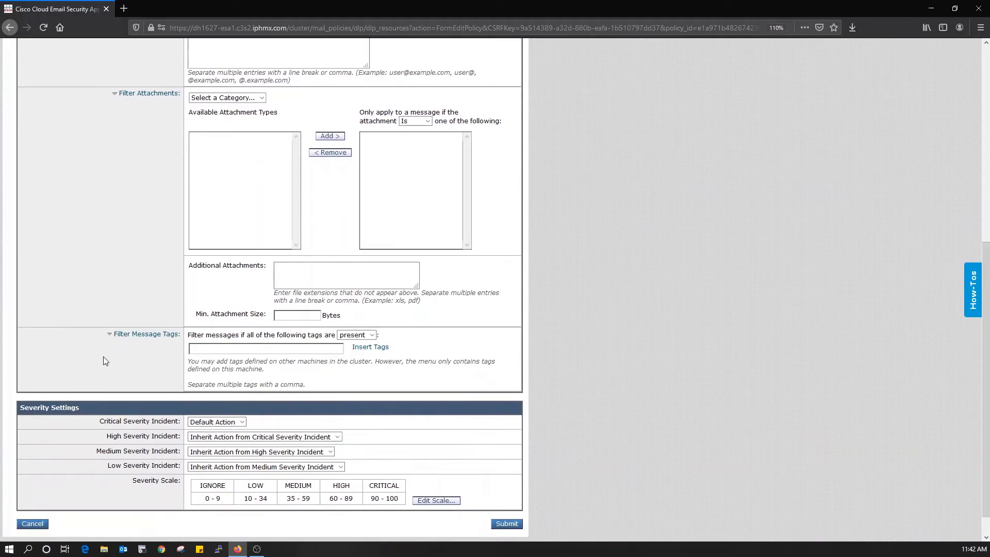
{"action": "scroll", "coordinate": [98, 351], "scroll_direction": "down", "scroll_amount": 1}
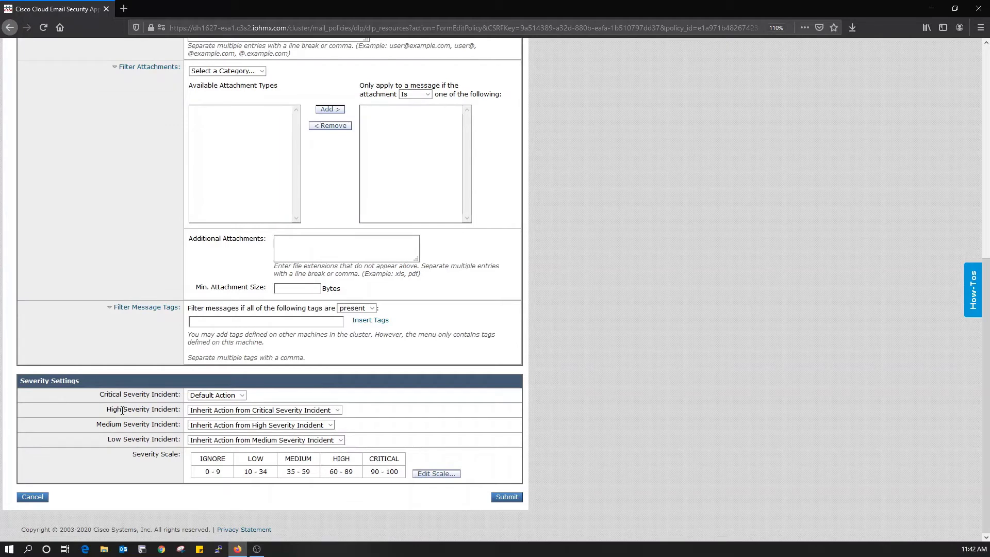
{"action": "left_click_drag", "start_coordinate": [98, 396], "coordinate": [154, 411]}
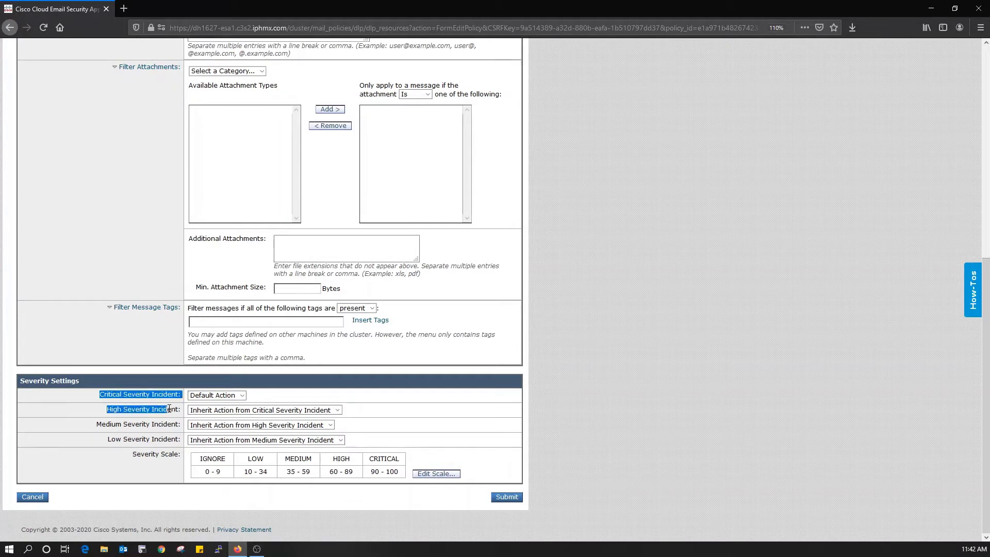
{"action": "left_click", "coordinate": [160, 424]}
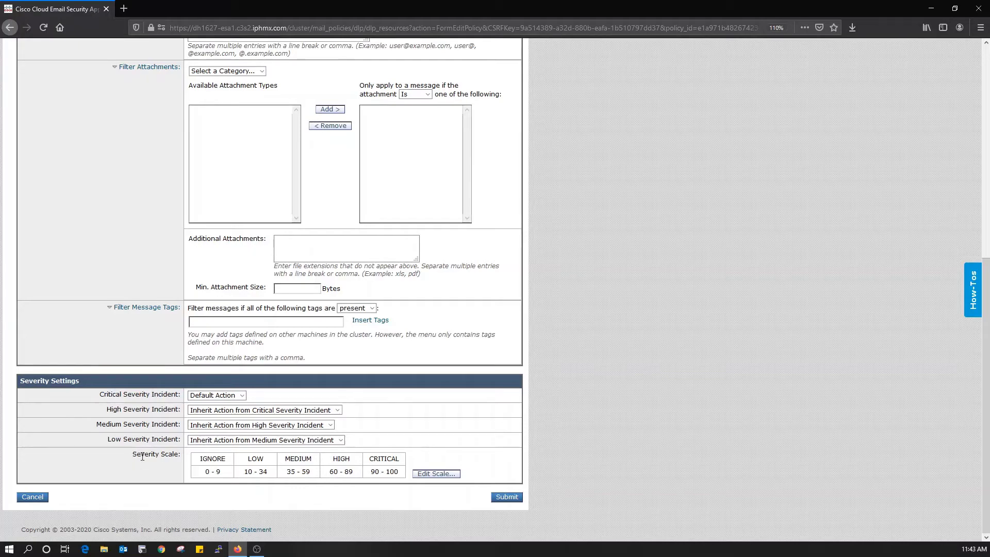
{"action": "left_click_drag", "start_coordinate": [132, 454], "coordinate": [174, 456]}
{"action": "scroll", "coordinate": [518, 324], "scroll_direction": "up", "scroll_amount": 4}
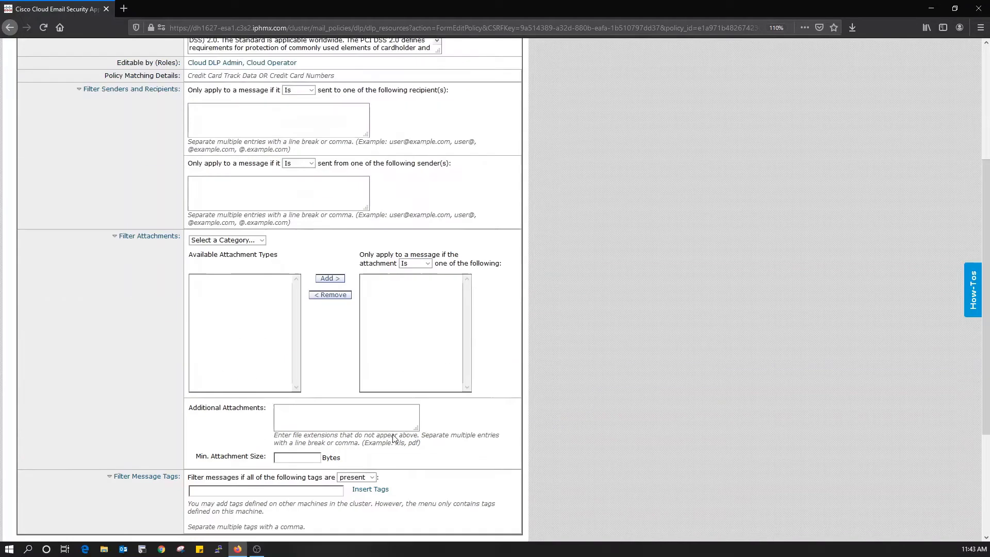
{"action": "scroll", "coordinate": [518, 323], "scroll_direction": "down", "scroll_amount": 4}
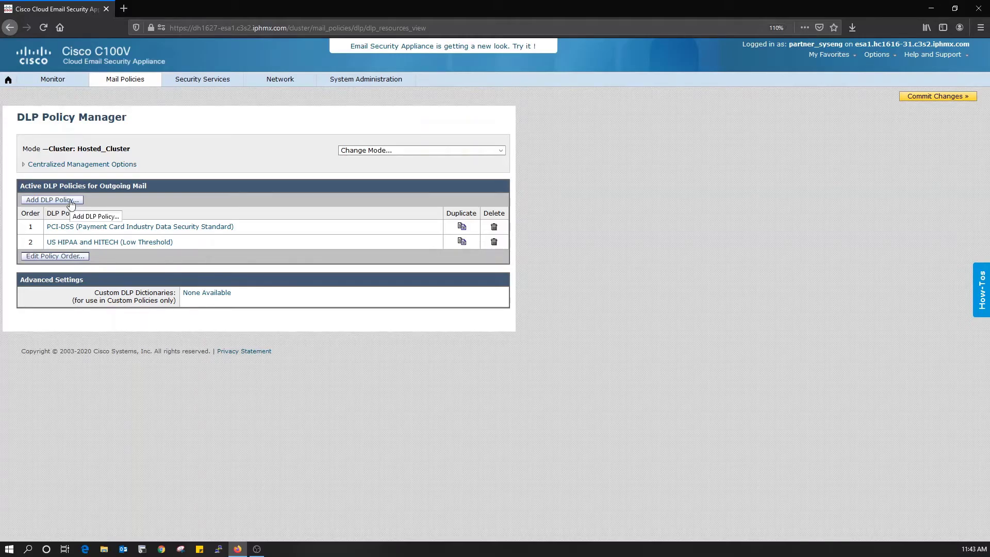
Step: Start a new DLP policy and expand Regulatory Compliance, highlighting PCI-DSS and US HIPAA and HITECH
{"action": "left_click", "coordinate": [70, 201]}
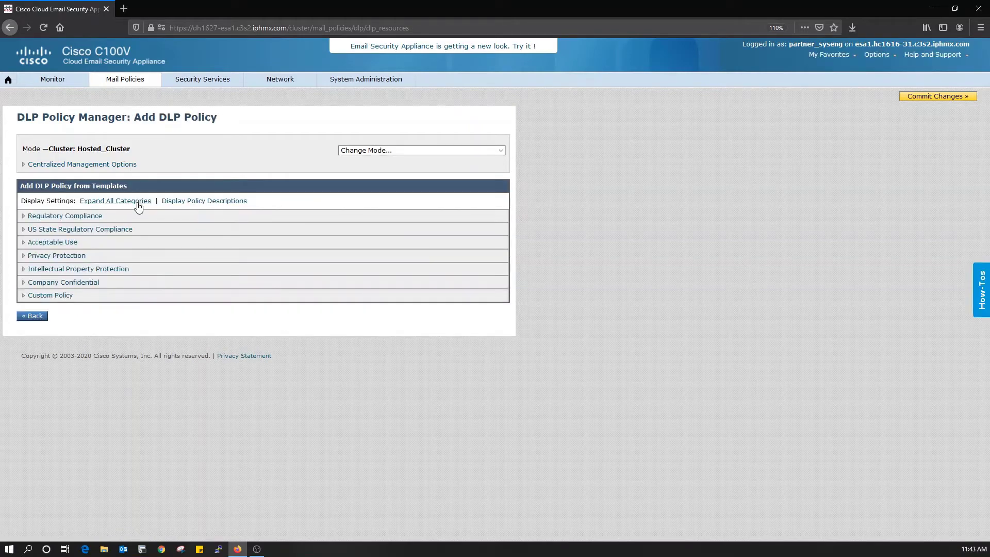
{"action": "left_click", "coordinate": [23, 216]}
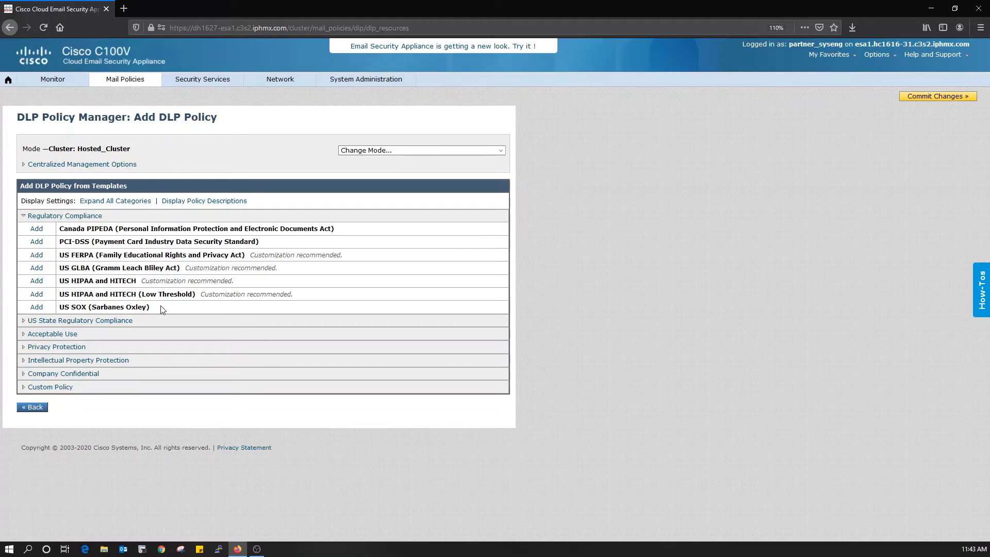
{"action": "triple_click", "coordinate": [84, 241]}
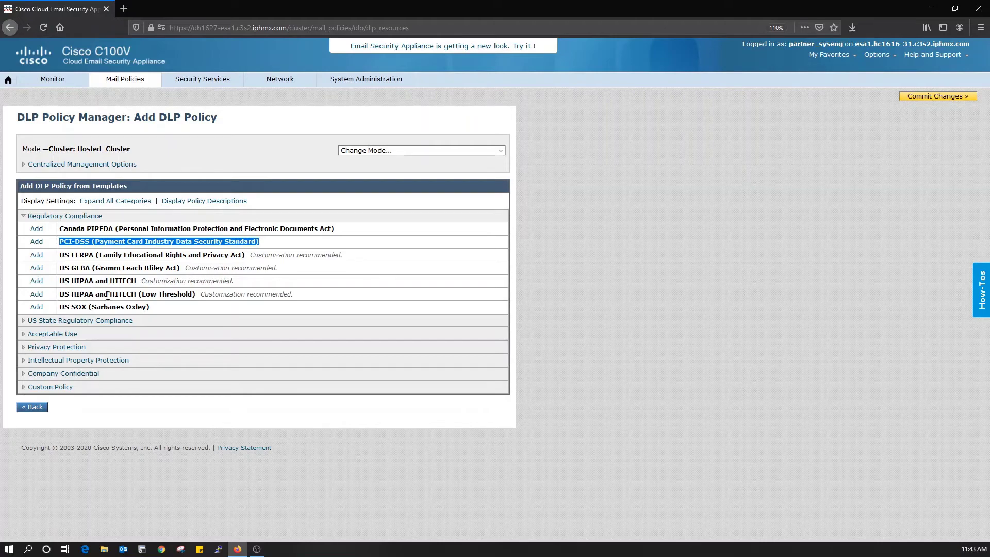
{"action": "triple_click", "coordinate": [144, 293]}
{"action": "triple_click", "coordinate": [134, 279]}
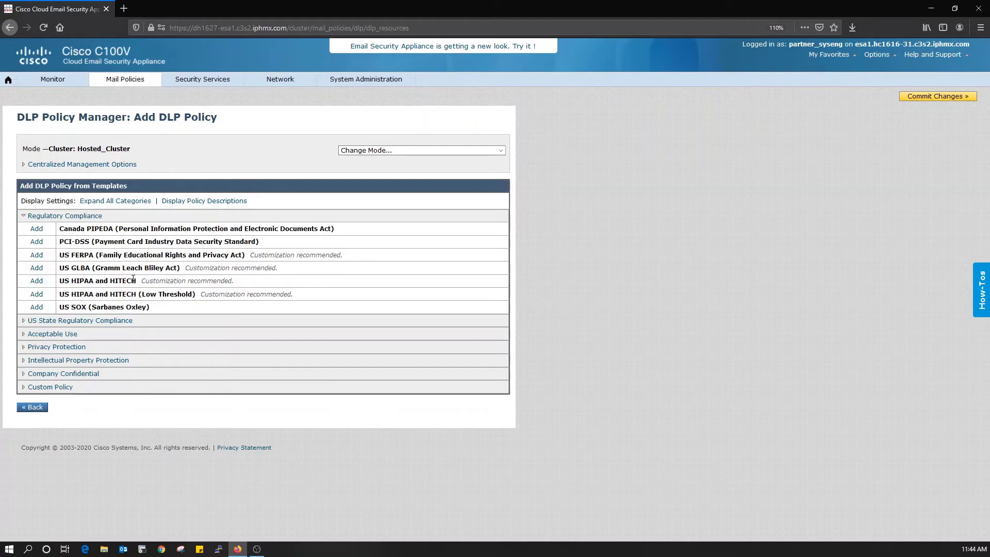
{"action": "double_click", "coordinate": [88, 295]}
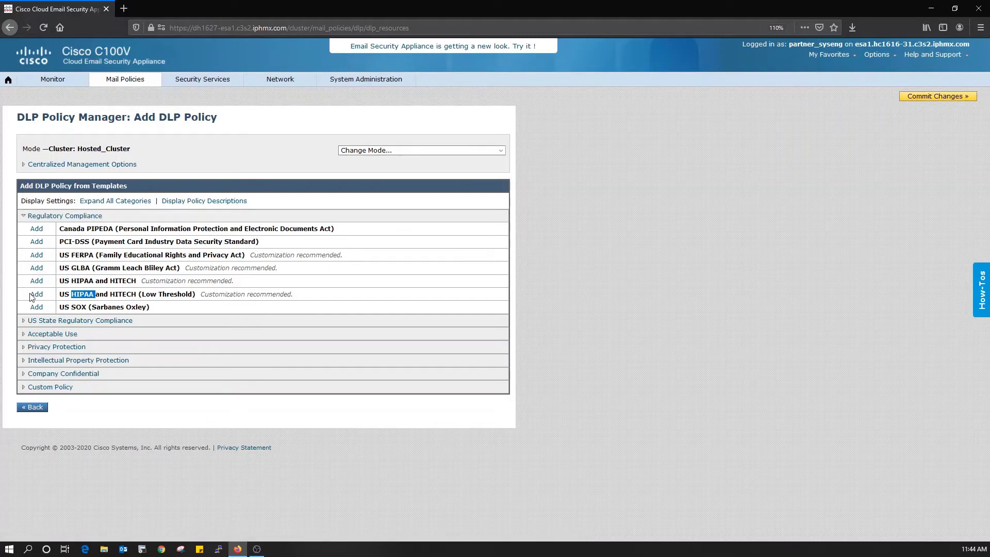
Step: Expand US State Regulatory Compliance and Acceptable Use, then add the File Types (Media Files) template
{"action": "left_click", "coordinate": [24, 323]}
{"action": "scroll", "coordinate": [233, 335], "scroll_direction": "down", "scroll_amount": 10}
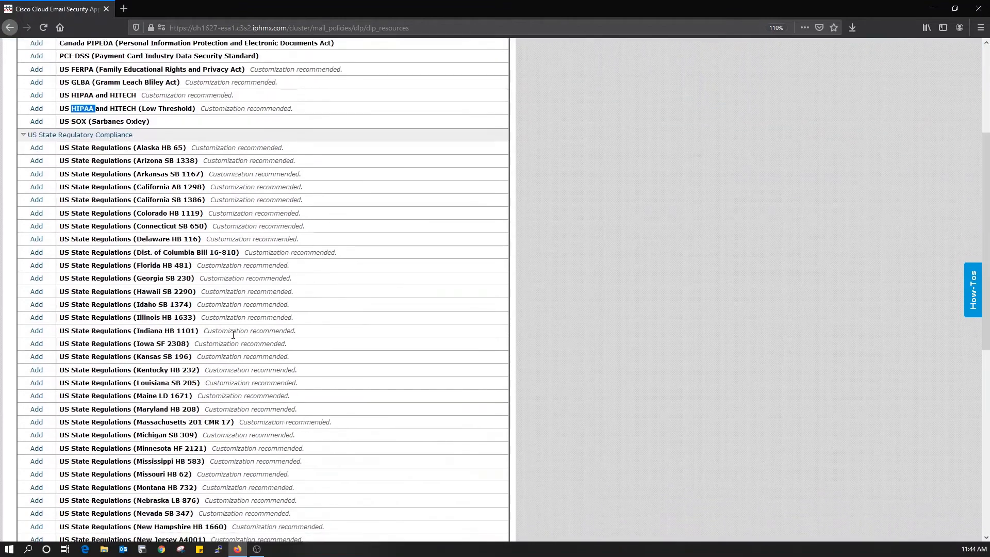
{"action": "scroll", "coordinate": [233, 335], "scroll_direction": "down", "scroll_amount": 6}
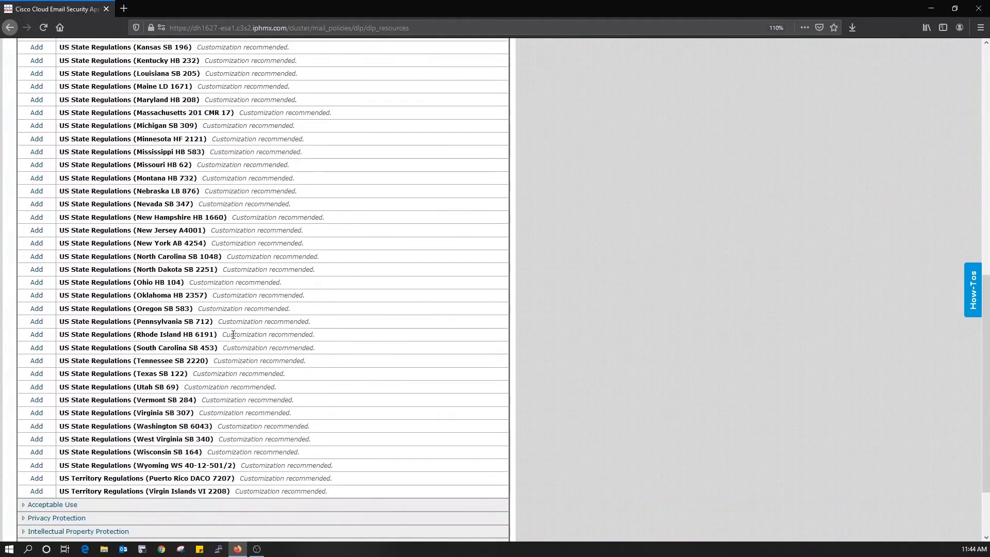
{"action": "scroll", "coordinate": [233, 335], "scroll_direction": "down", "scroll_amount": 3}
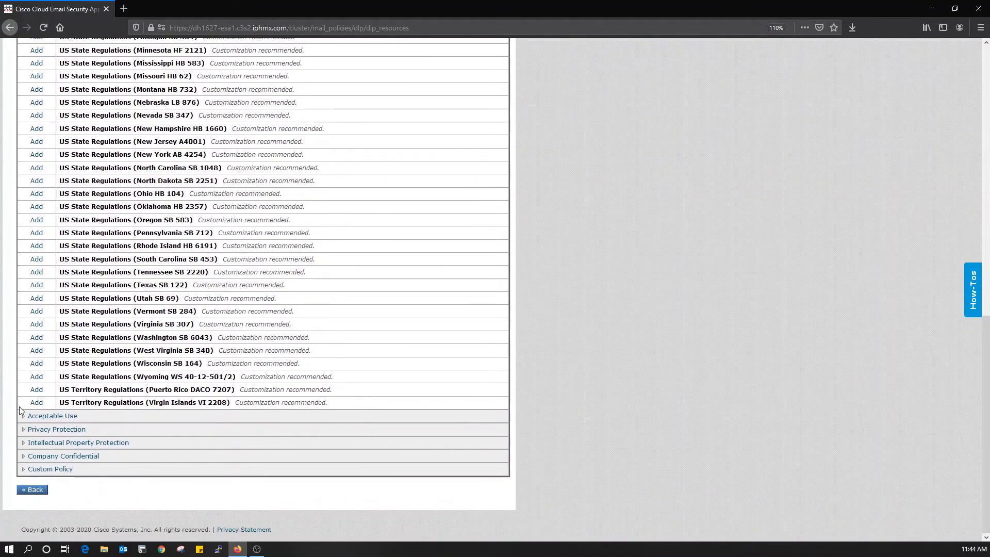
{"action": "left_click", "coordinate": [23, 418]}
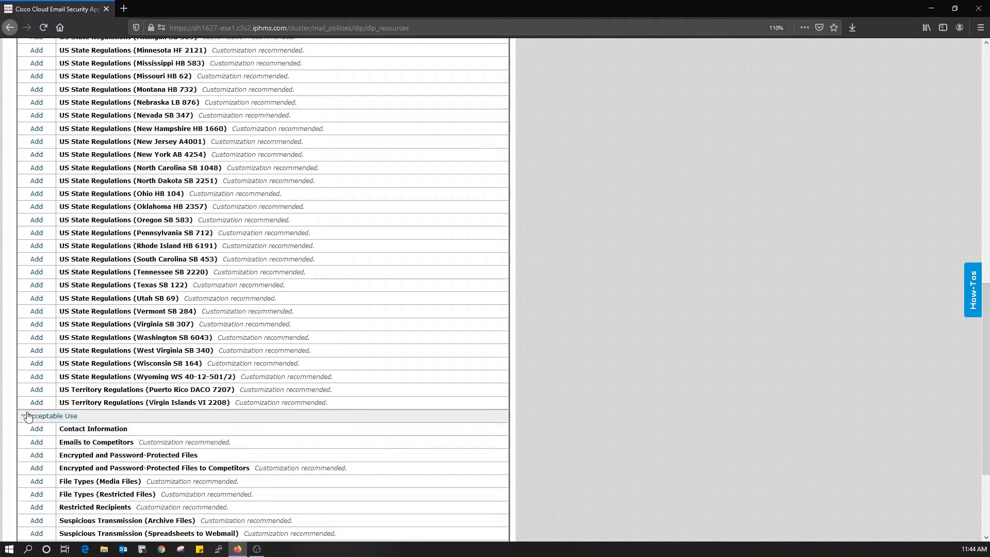
{"action": "scroll", "coordinate": [218, 297], "scroll_direction": "down", "scroll_amount": 5}
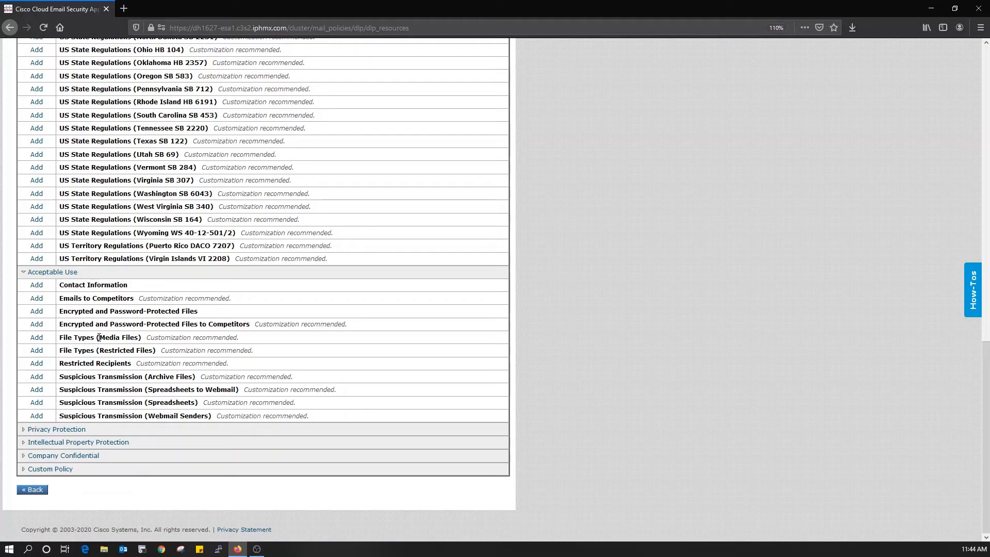
{"action": "left_click", "coordinate": [41, 341]}
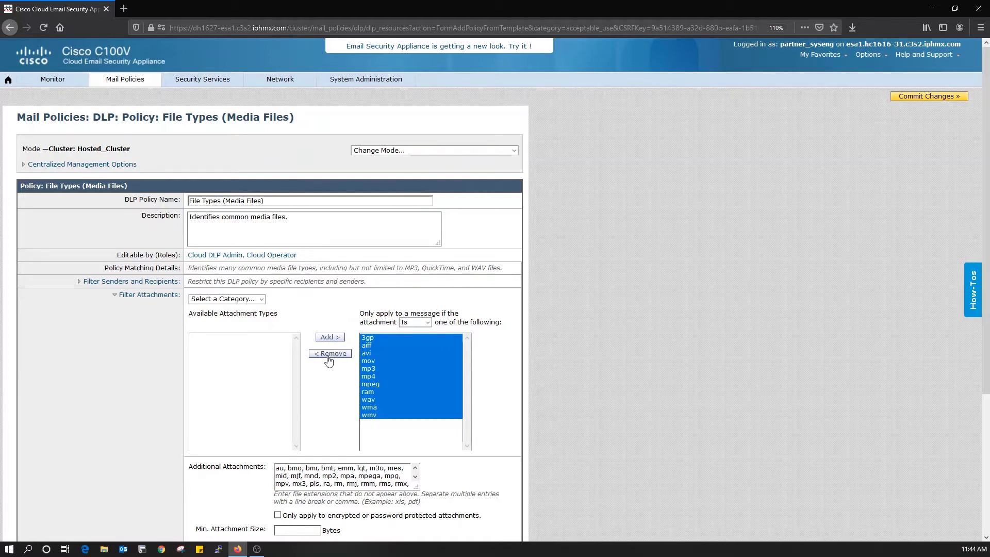
Step: Browse the attachment types, selecting the chosen media types and the ppt, pptx document type
{"action": "left_click", "coordinate": [376, 429]}
{"action": "left_click", "coordinate": [385, 416]}
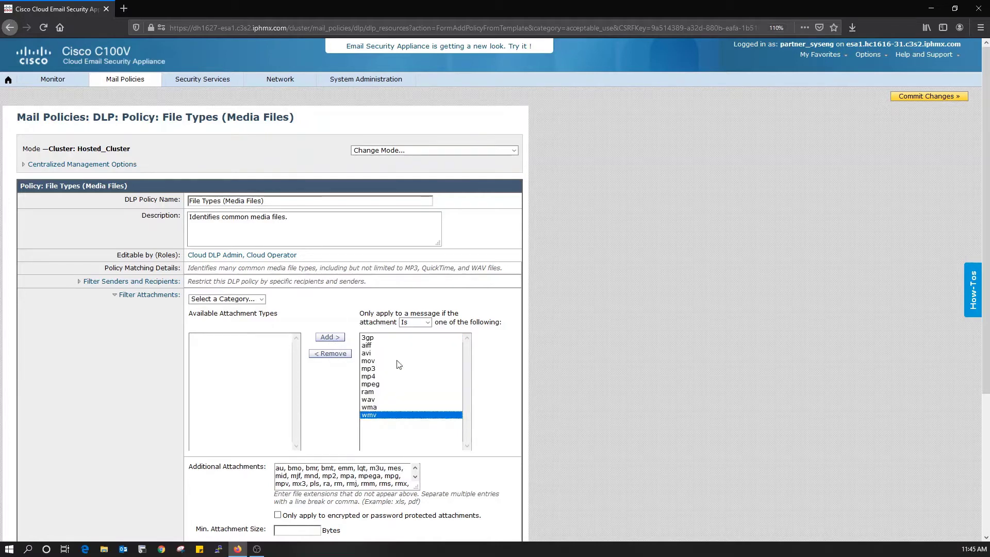
{"action": "left_click", "coordinate": [377, 340], "text": "shift"}
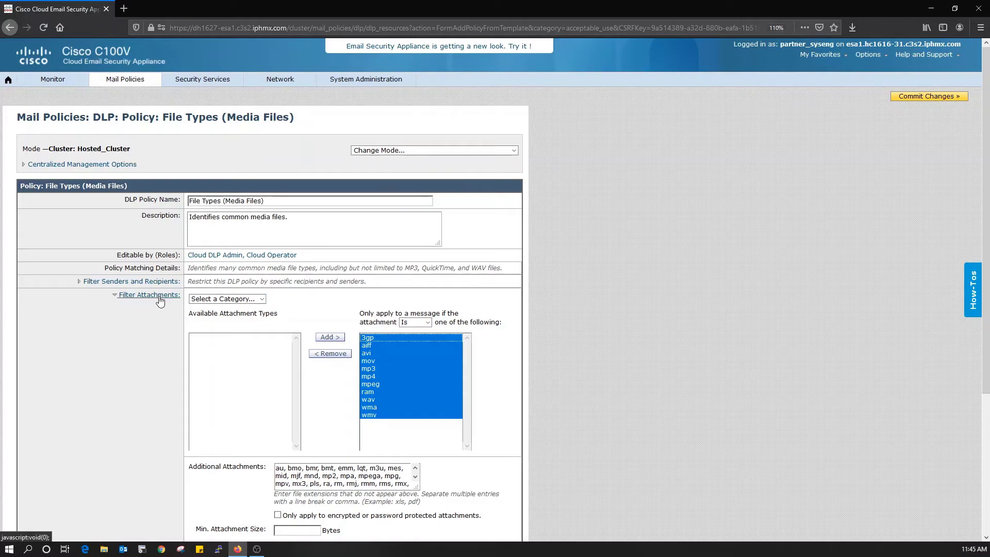
{"action": "left_click", "coordinate": [261, 299]}
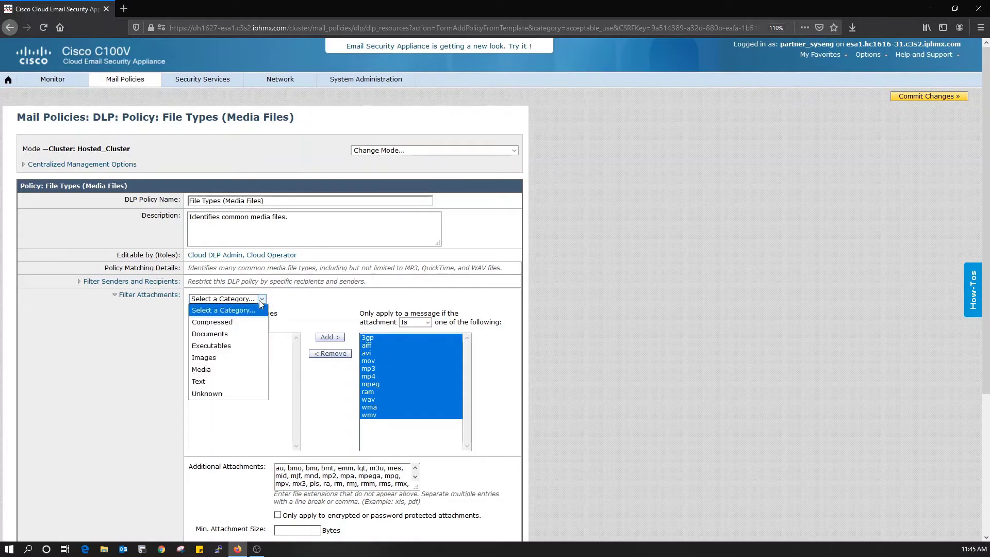
{"action": "left_click", "coordinate": [237, 334]}
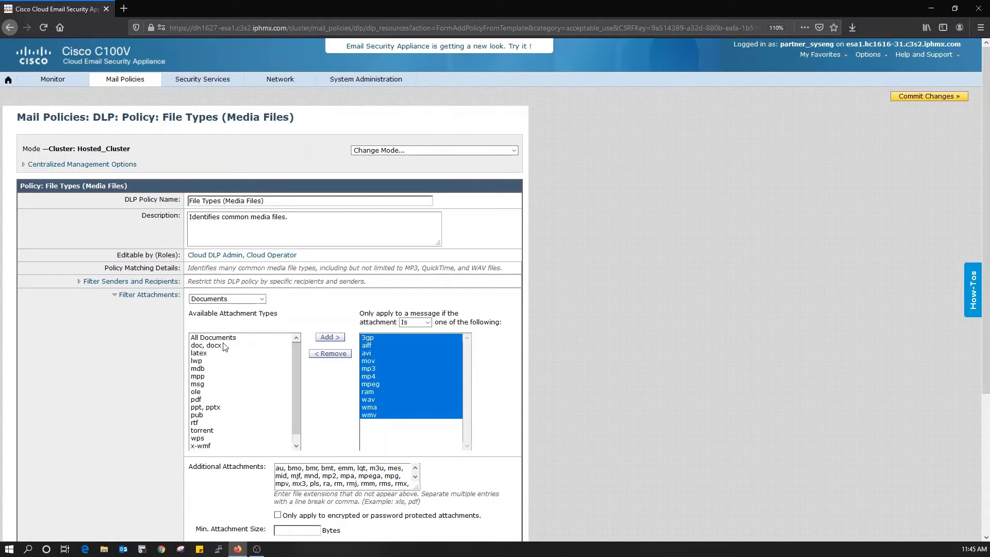
{"action": "left_click", "coordinate": [217, 410]}
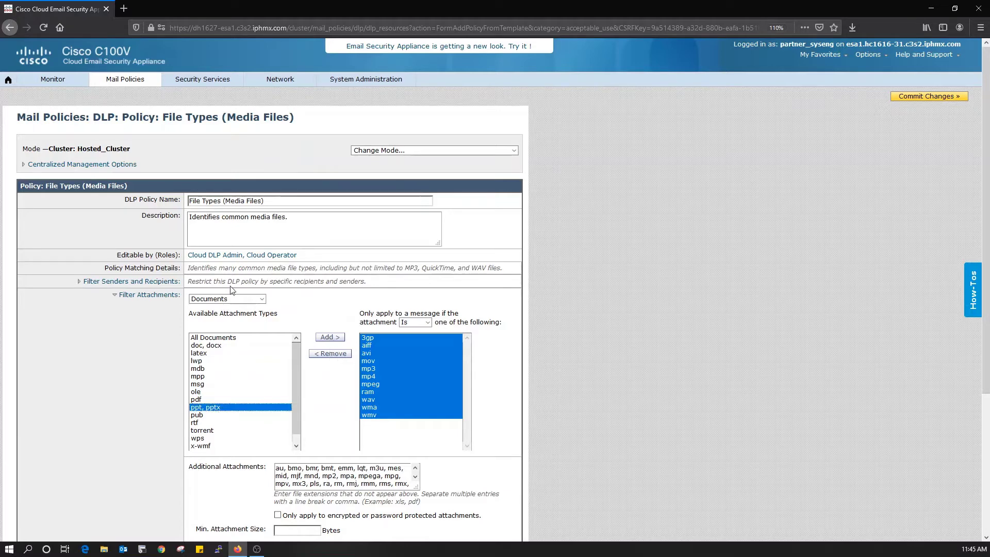
Step: Add All Executables to the matched attachment types and submit the File Types (Media Files) policy
{"action": "left_click", "coordinate": [256, 300]}
{"action": "left_click", "coordinate": [230, 346]}
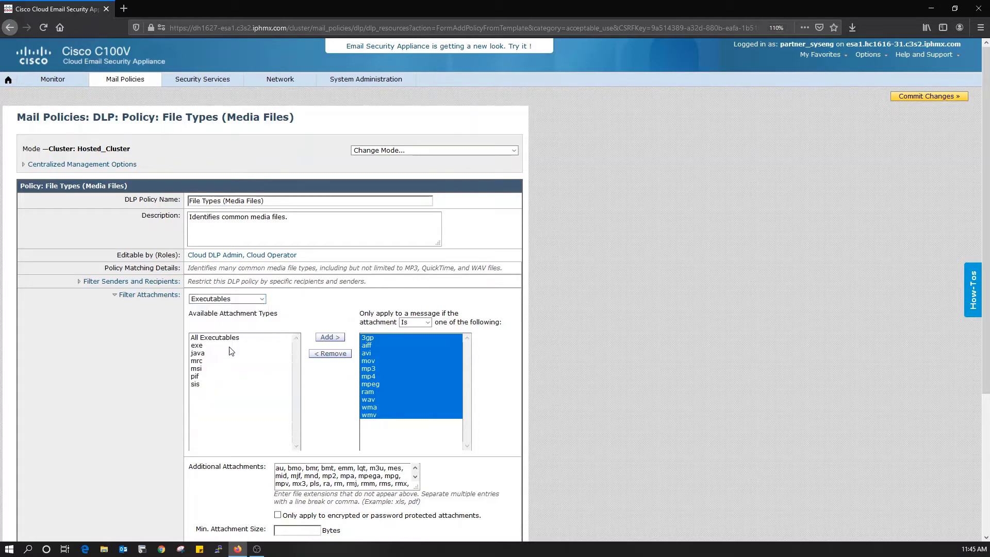
{"action": "left_click", "coordinate": [212, 338]}
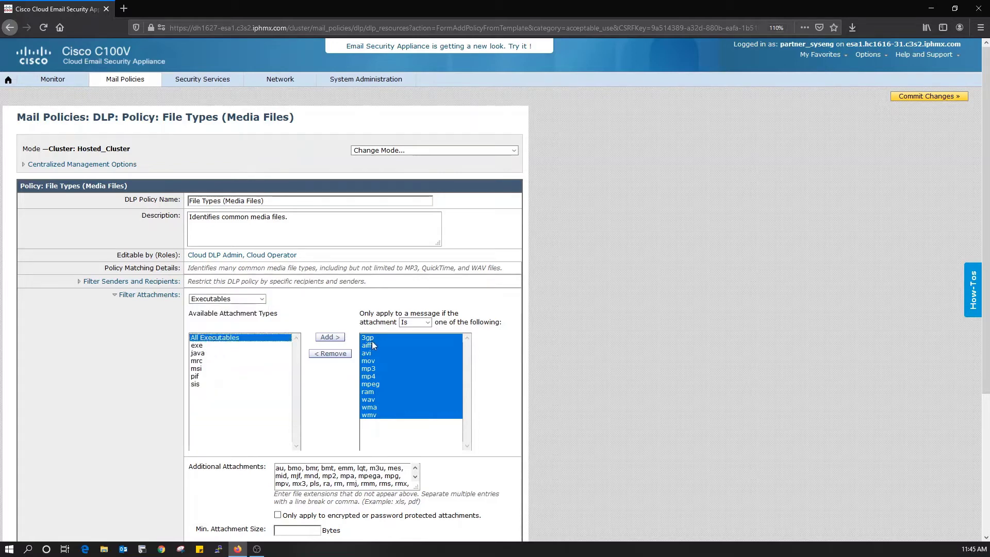
{"action": "left_click", "coordinate": [330, 337]}
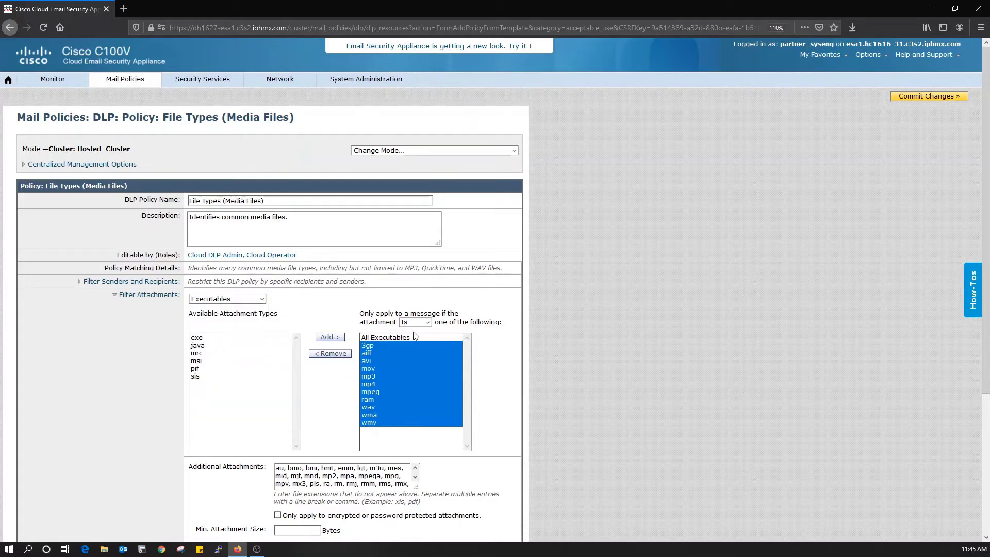
{"action": "scroll", "coordinate": [607, 315], "scroll_direction": "down", "scroll_amount": 3}
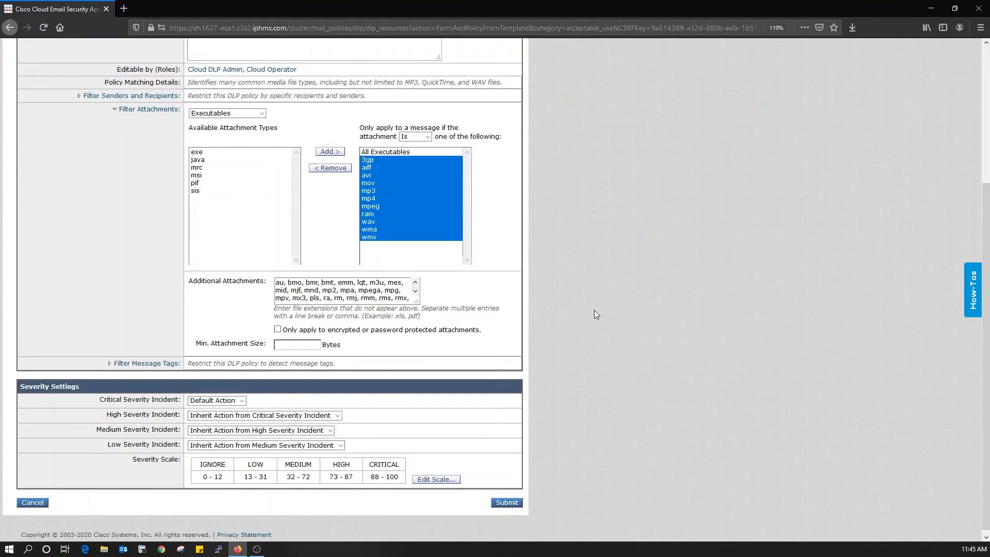
{"action": "scroll", "coordinate": [594, 311], "scroll_direction": "up", "scroll_amount": 1}
{"action": "scroll", "coordinate": [595, 313], "scroll_direction": "up", "scroll_amount": 2}
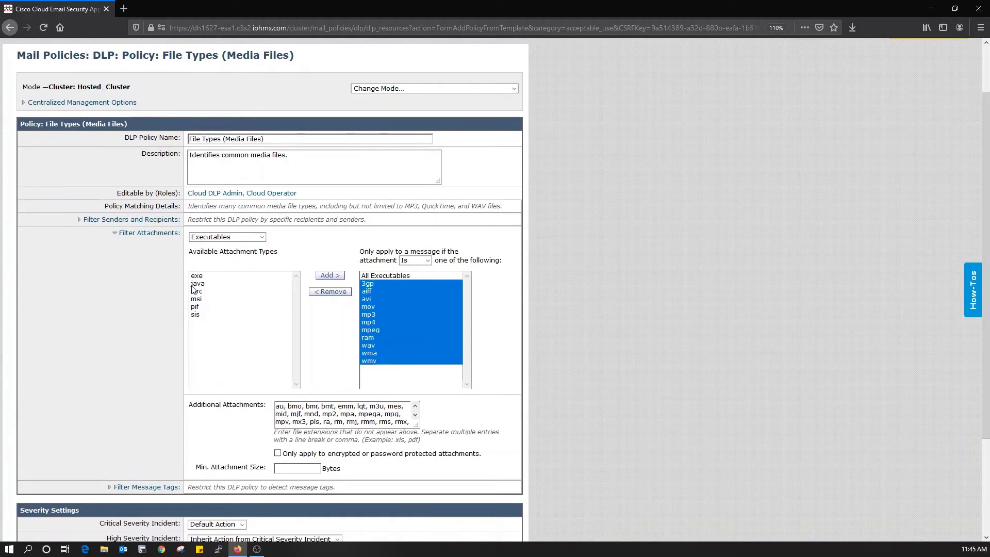
{"action": "scroll", "coordinate": [194, 290], "scroll_direction": "down", "scroll_amount": 3}
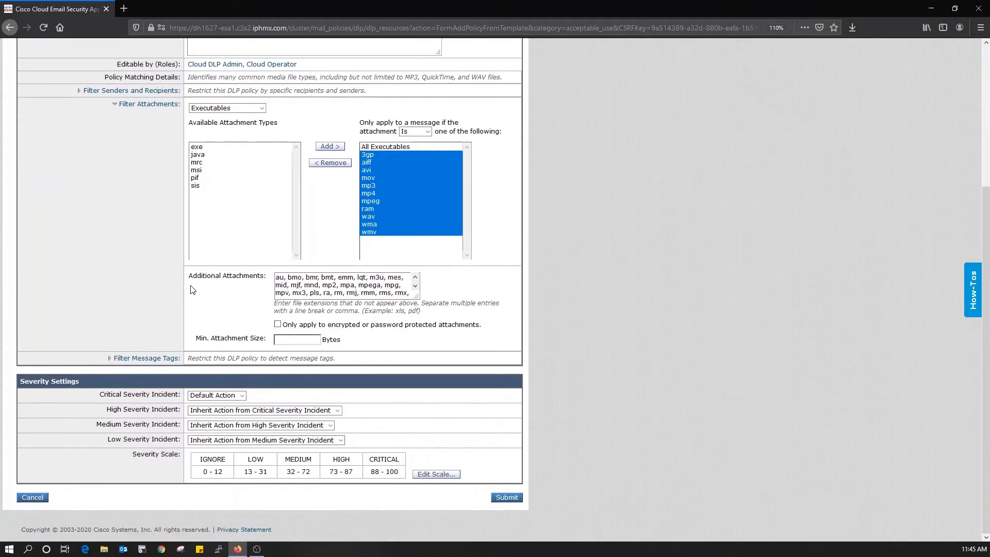
{"action": "left_click", "coordinate": [502, 497]}
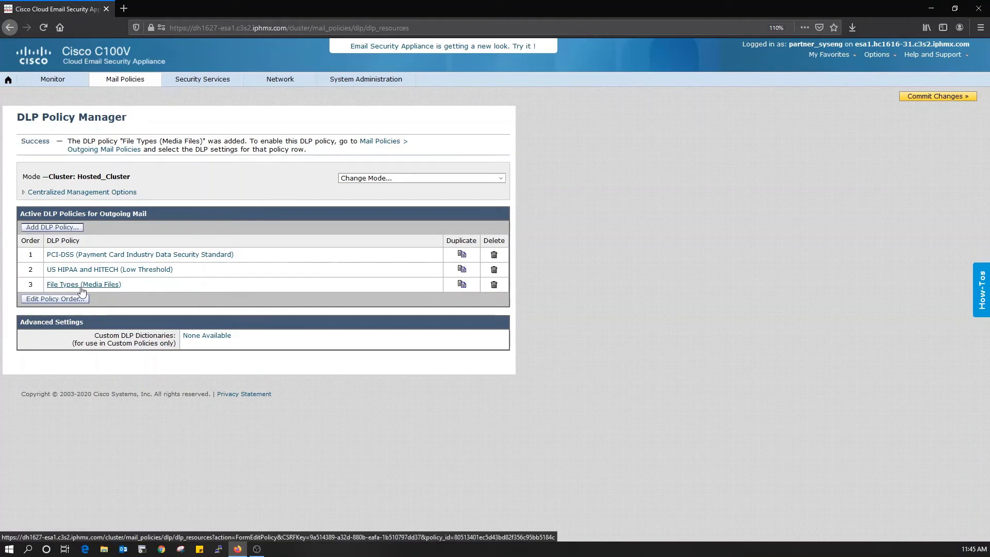
Step: Enable File Types (Media Files) in the Default outgoing policy's DLP settings and submit
{"action": "left_click", "coordinate": [137, 76]}
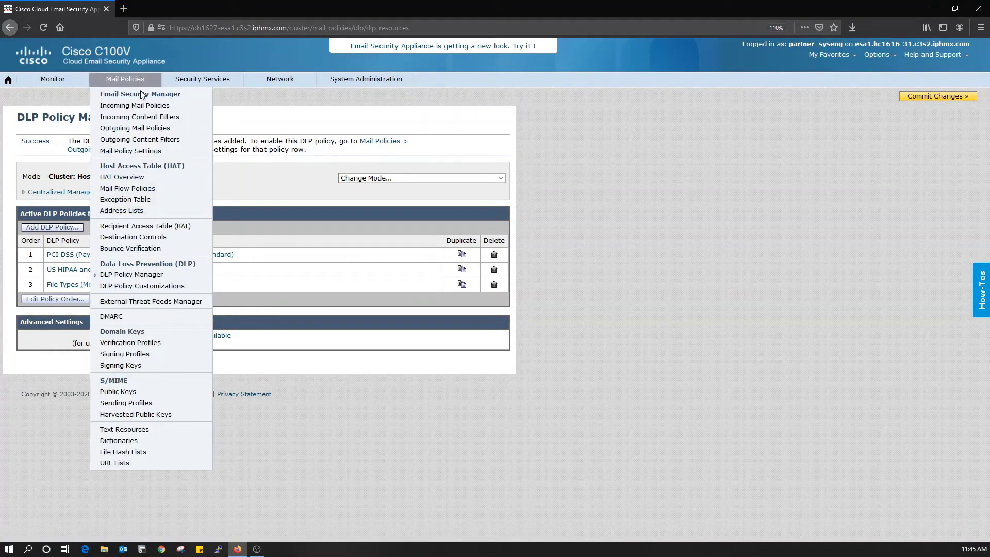
{"action": "left_click", "coordinate": [158, 128]}
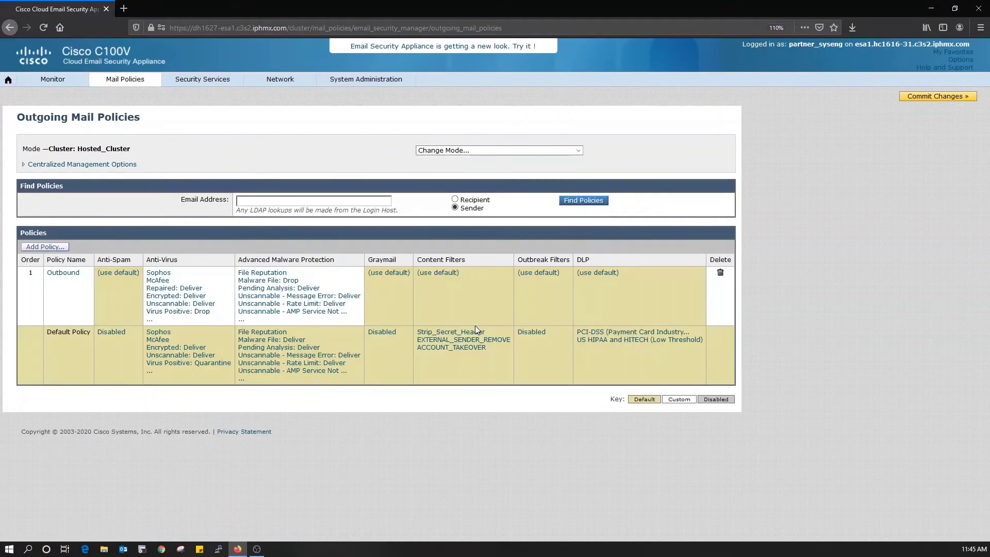
{"action": "left_click", "coordinate": [598, 335]}
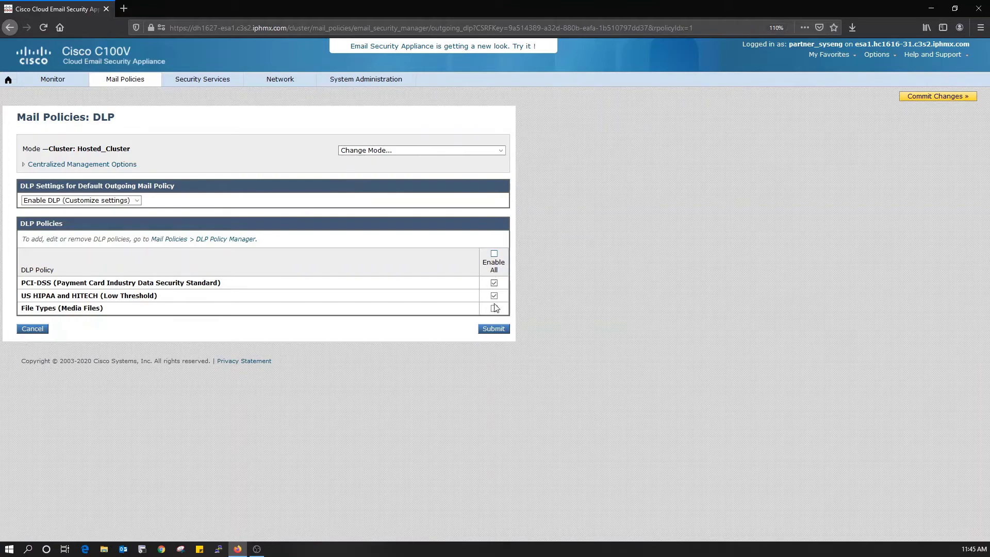
{"action": "left_click", "coordinate": [494, 308]}
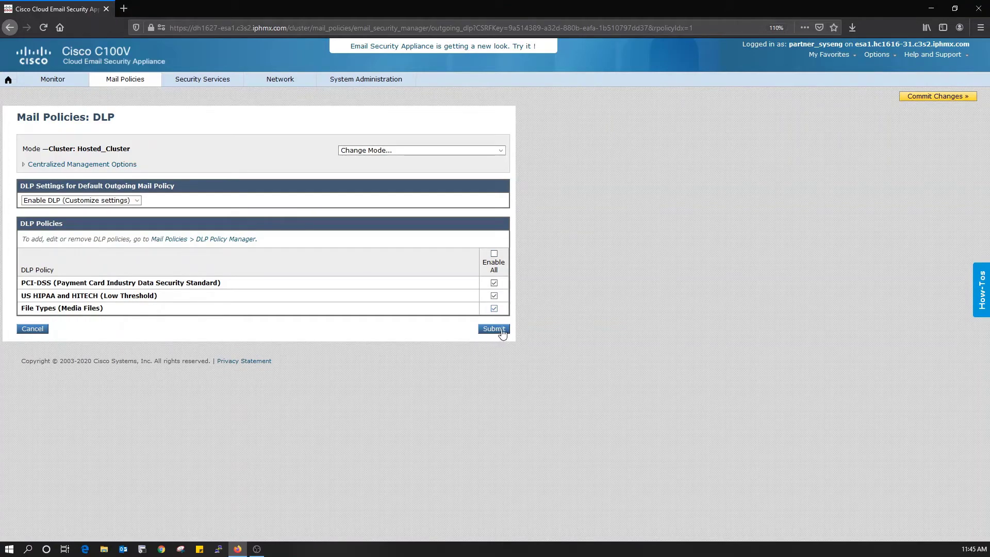
{"action": "left_click", "coordinate": [494, 328]}
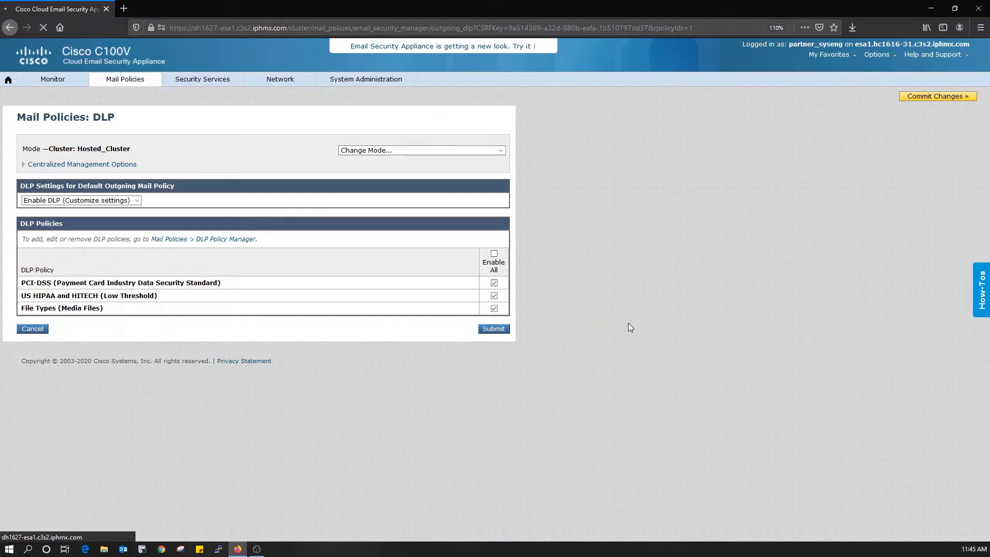
{"action": "left_click", "coordinate": [126, 80]}
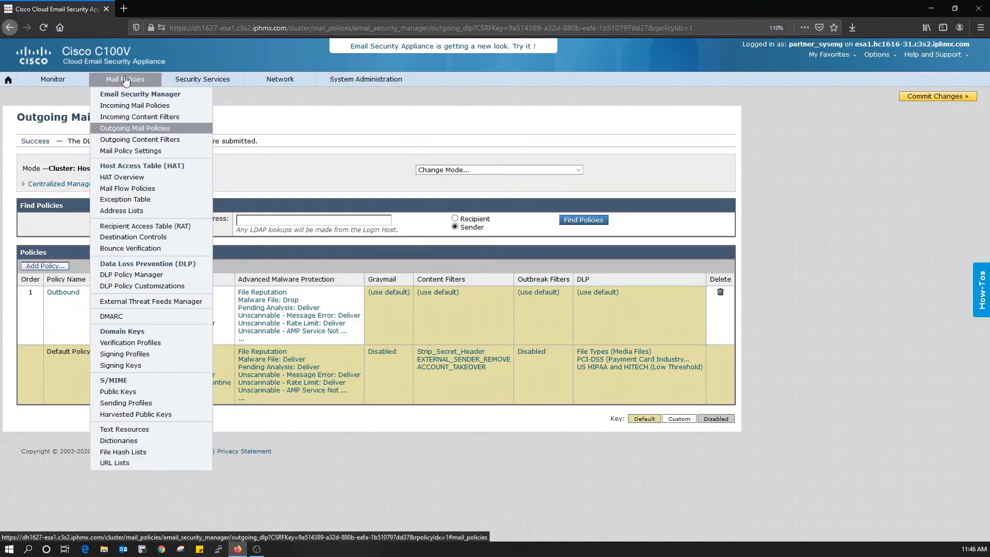
Step: Open Add DLP Policy, expand all template categories, scroll through them, and go back
{"action": "left_click", "coordinate": [165, 279]}
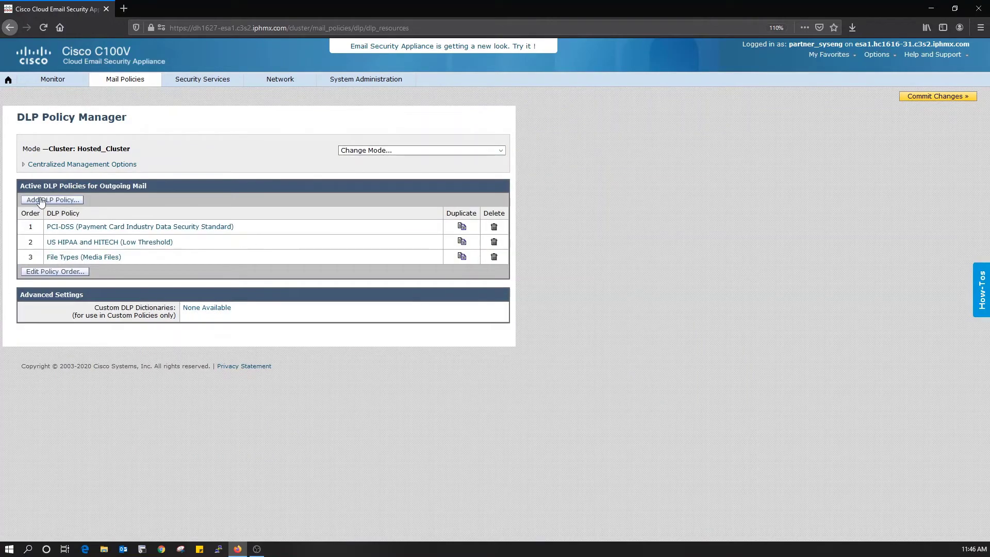
{"action": "left_click", "coordinate": [41, 200]}
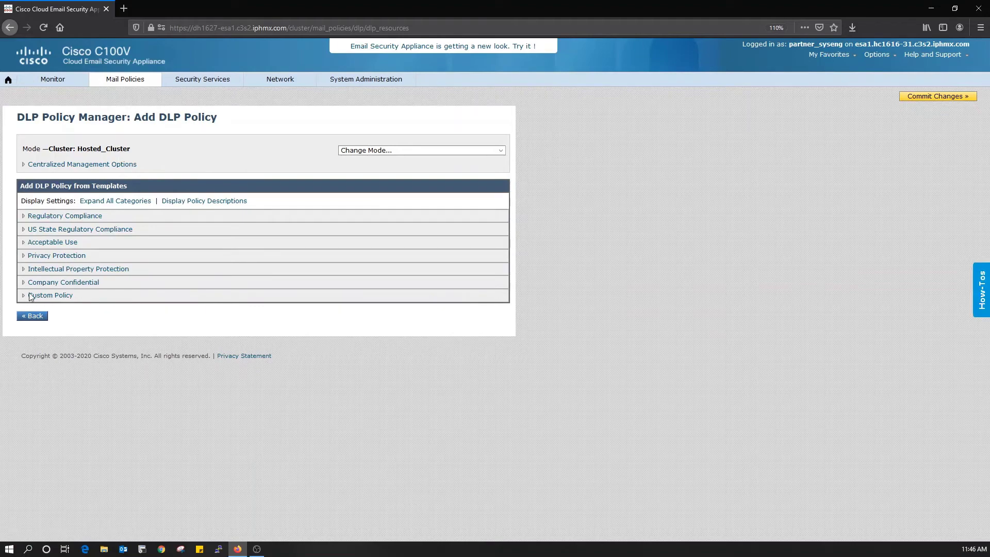
{"action": "left_click", "coordinate": [137, 202]}
{"action": "scroll", "coordinate": [390, 283], "scroll_direction": "down", "scroll_amount": 10}
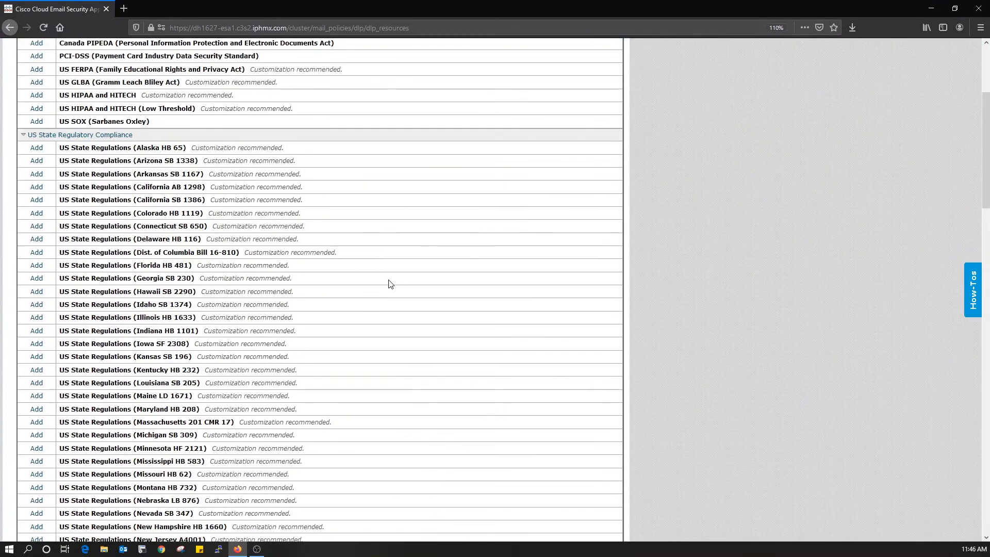
{"action": "scroll", "coordinate": [389, 284], "scroll_direction": "down", "scroll_amount": 8}
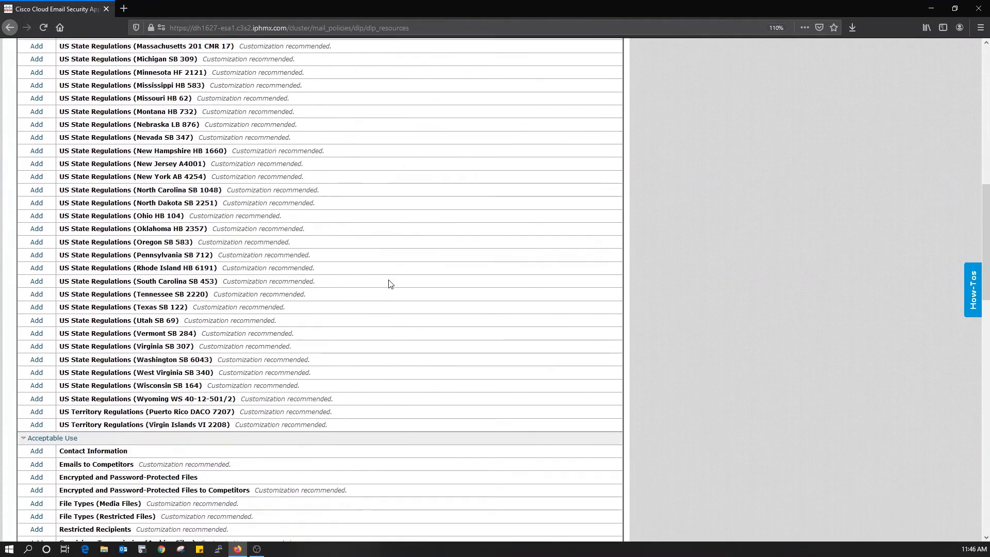
{"action": "scroll", "coordinate": [389, 281], "scroll_direction": "down", "scroll_amount": 6}
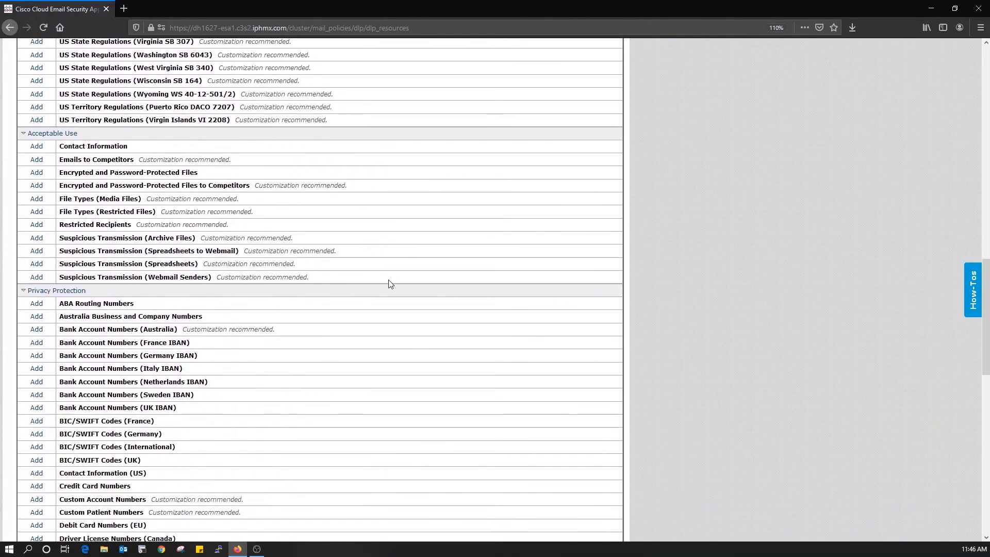
{"action": "scroll", "coordinate": [390, 283], "scroll_direction": "down", "scroll_amount": 2}
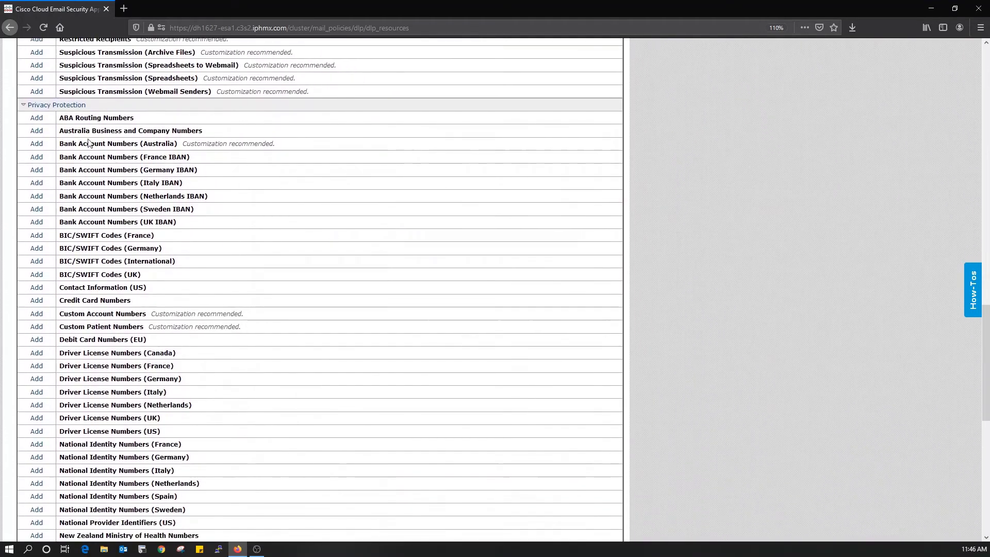
{"action": "scroll", "coordinate": [298, 173], "scroll_direction": "down", "scroll_amount": 4}
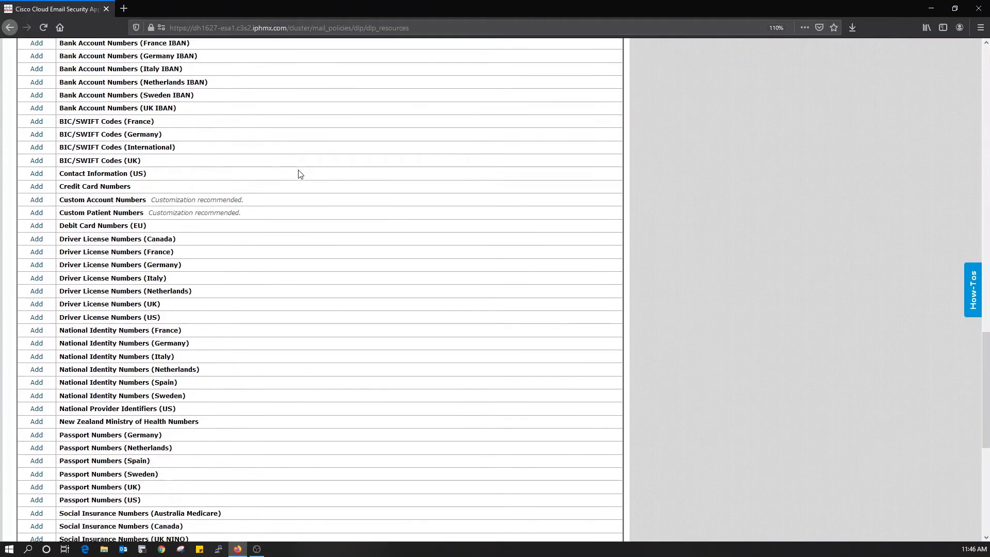
{"action": "scroll", "coordinate": [298, 173], "scroll_direction": "down", "scroll_amount": 4}
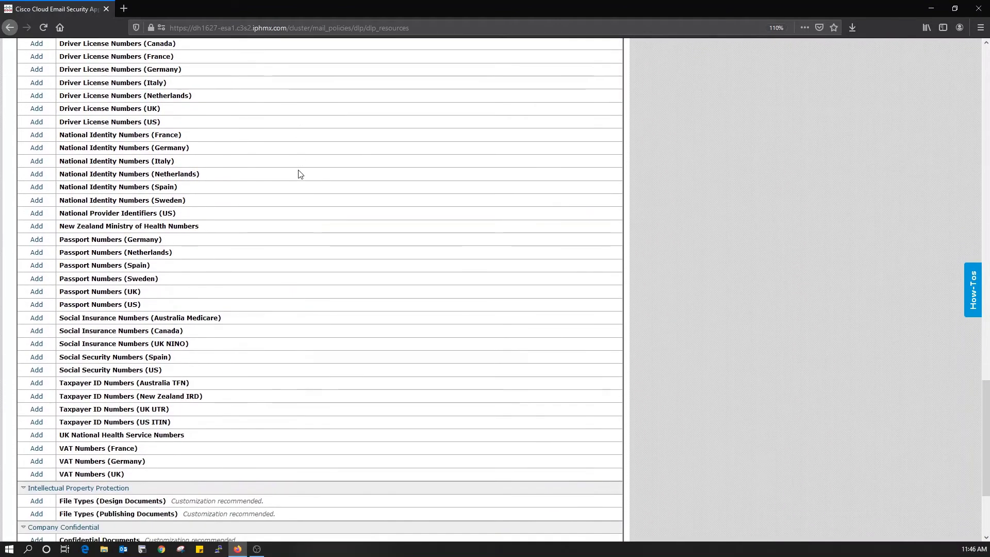
{"action": "scroll", "coordinate": [298, 173], "scroll_direction": "down", "scroll_amount": 3}
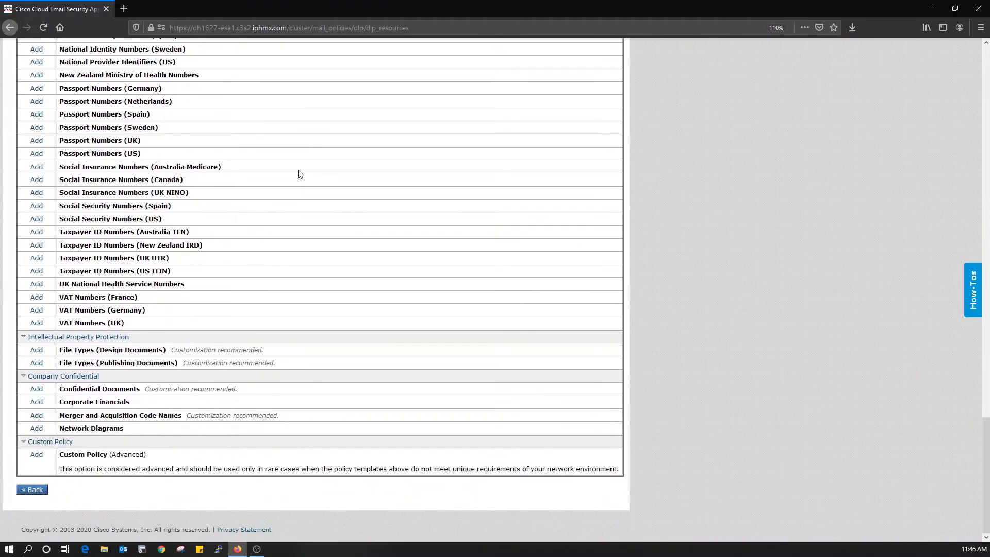
{"action": "left_click", "coordinate": [41, 493]}
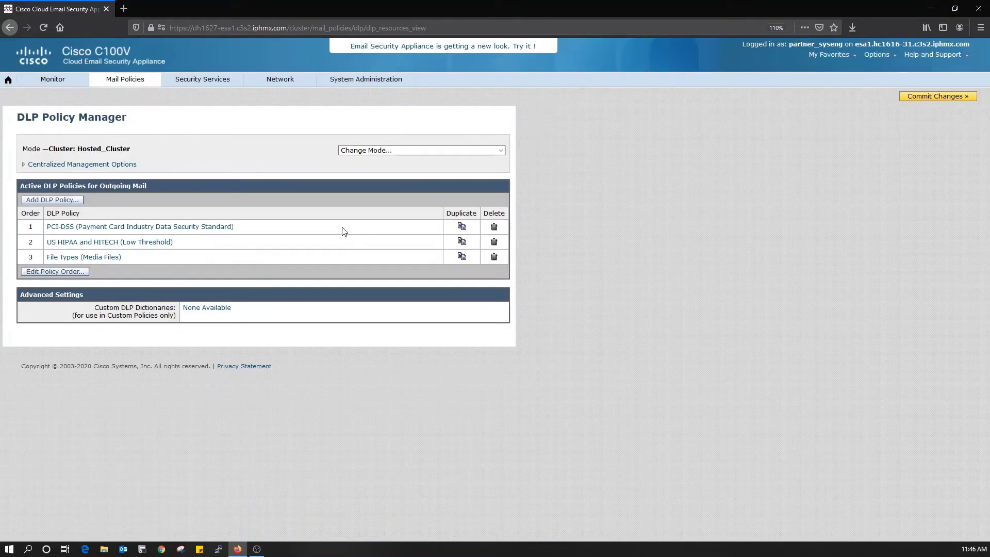
Step: Go to DLP Policy Customizations and edit the Default Action message action
{"action": "mouse_move", "coordinate": [143, 84]}
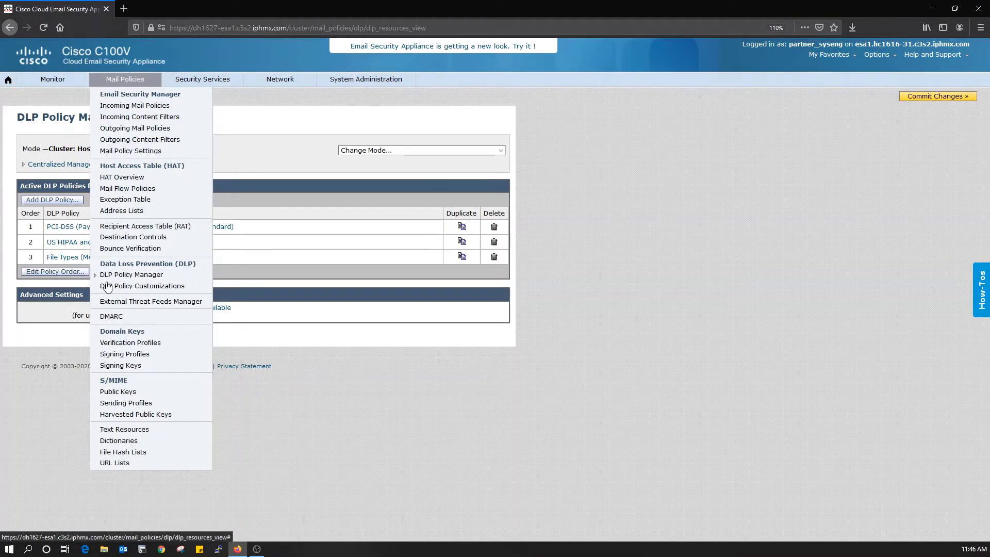
{"action": "left_click", "coordinate": [140, 286]}
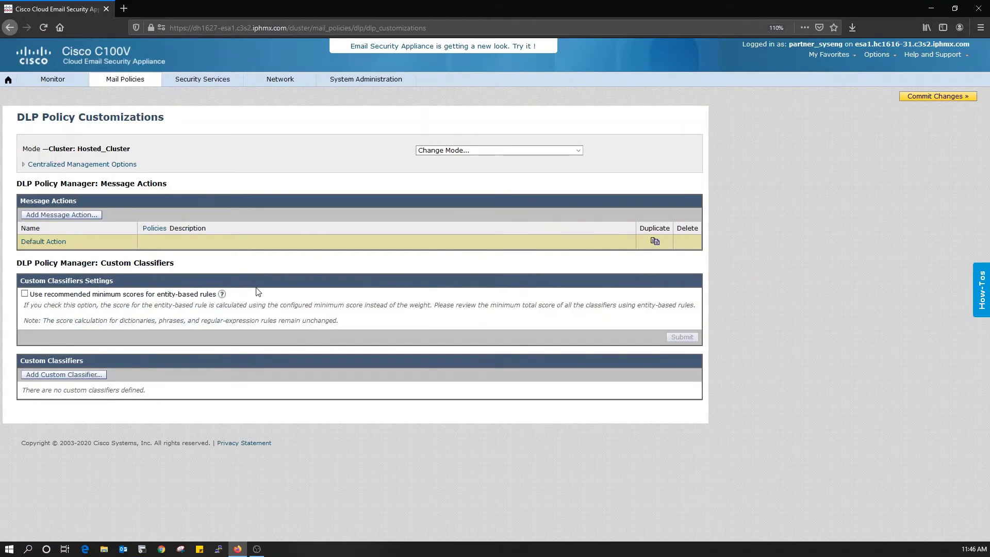
{"action": "left_click", "coordinate": [41, 246]}
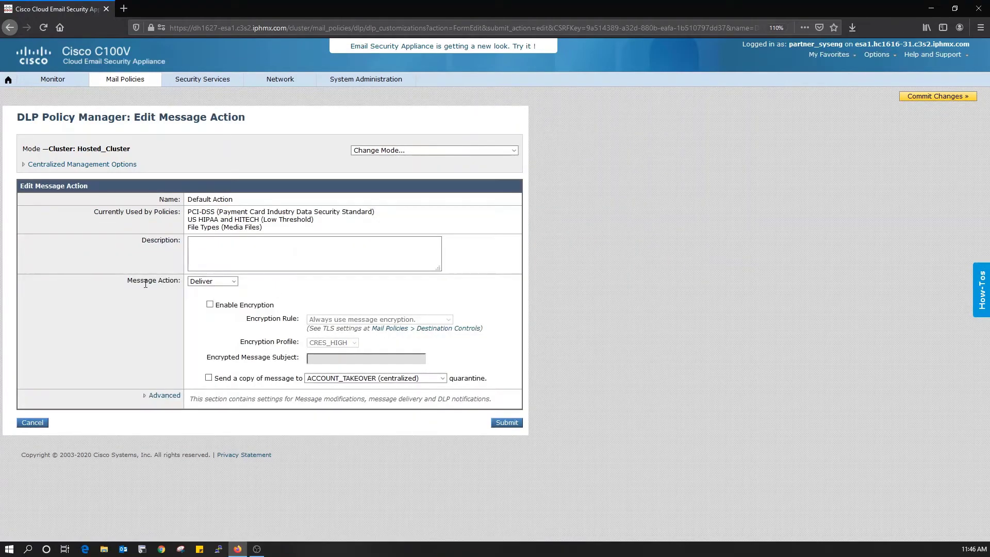
Step: Try Enable Encryption and the Quarantine action on Default Action, then cancel without saving
{"action": "left_click", "coordinate": [223, 282]}
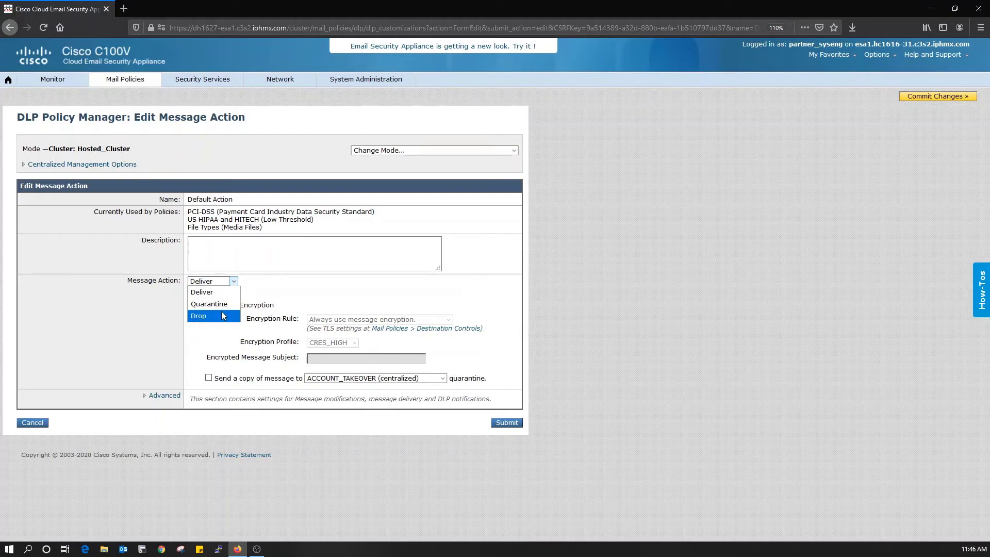
{"action": "left_click", "coordinate": [289, 303]}
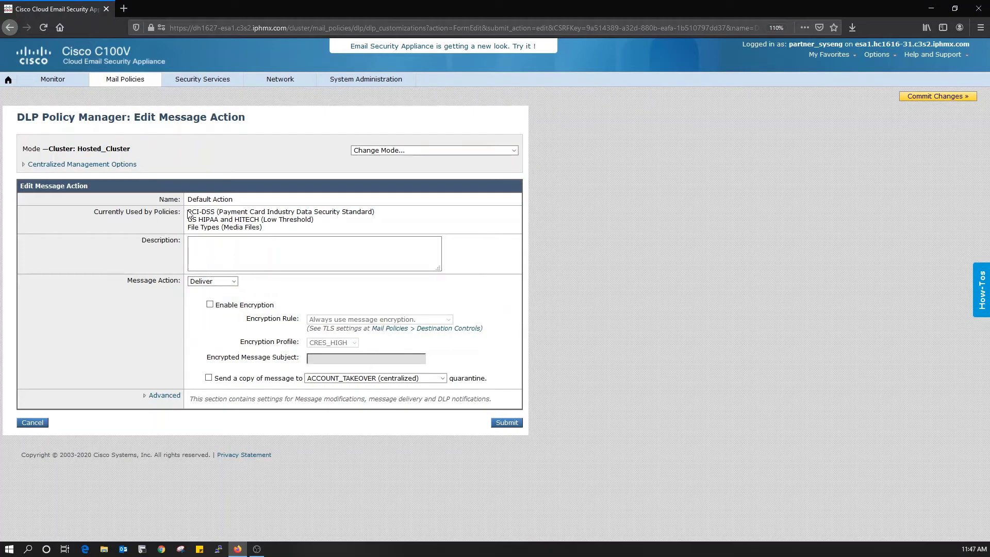
{"action": "left_click_drag", "start_coordinate": [187, 211], "coordinate": [382, 213]}
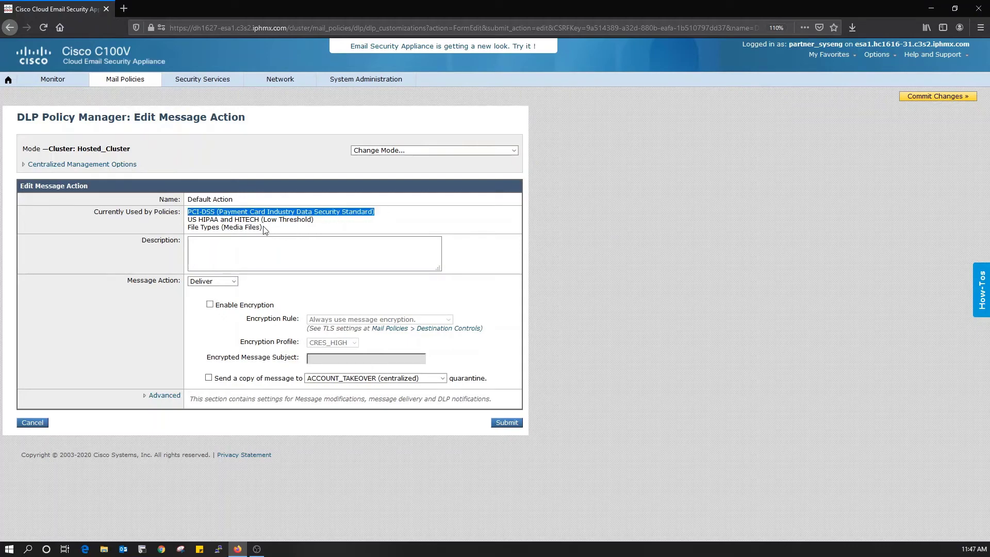
{"action": "left_click_drag", "start_coordinate": [264, 227], "coordinate": [186, 230]}
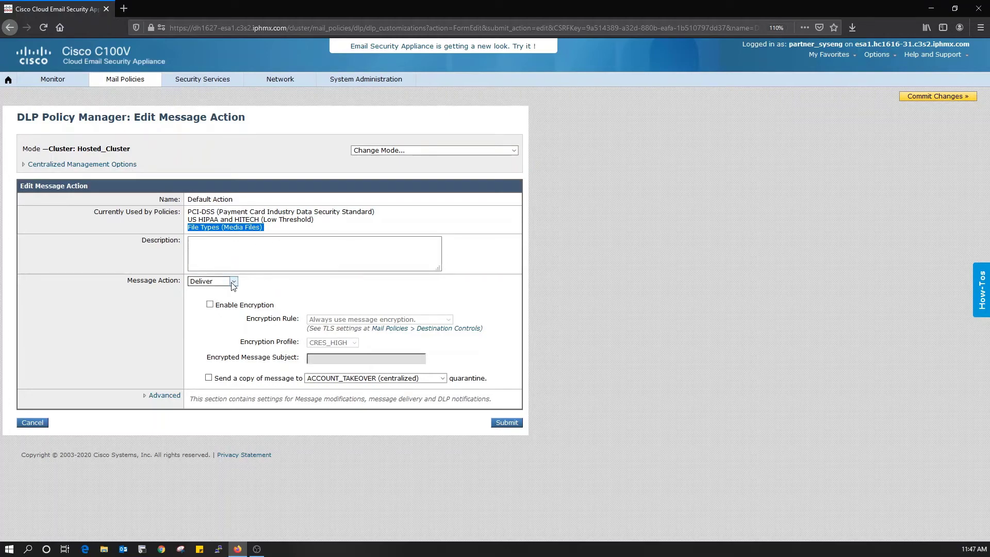
{"action": "left_click", "coordinate": [210, 304]}
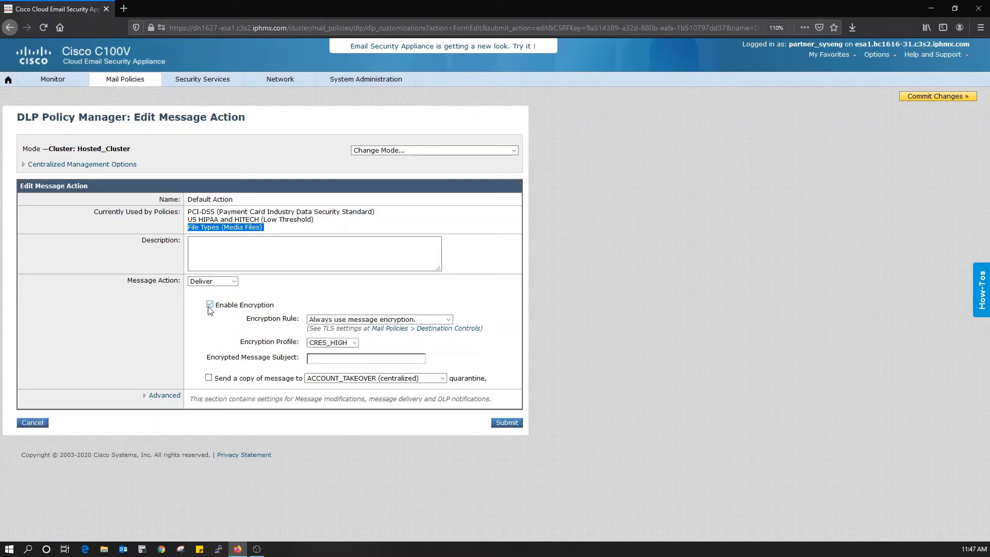
{"action": "left_click", "coordinate": [230, 281]}
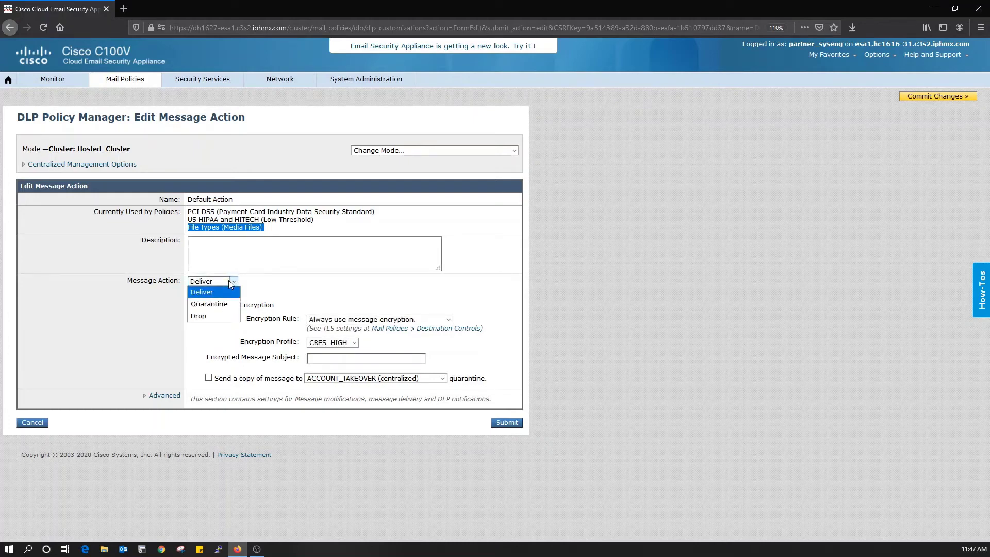
{"action": "left_click", "coordinate": [233, 304]}
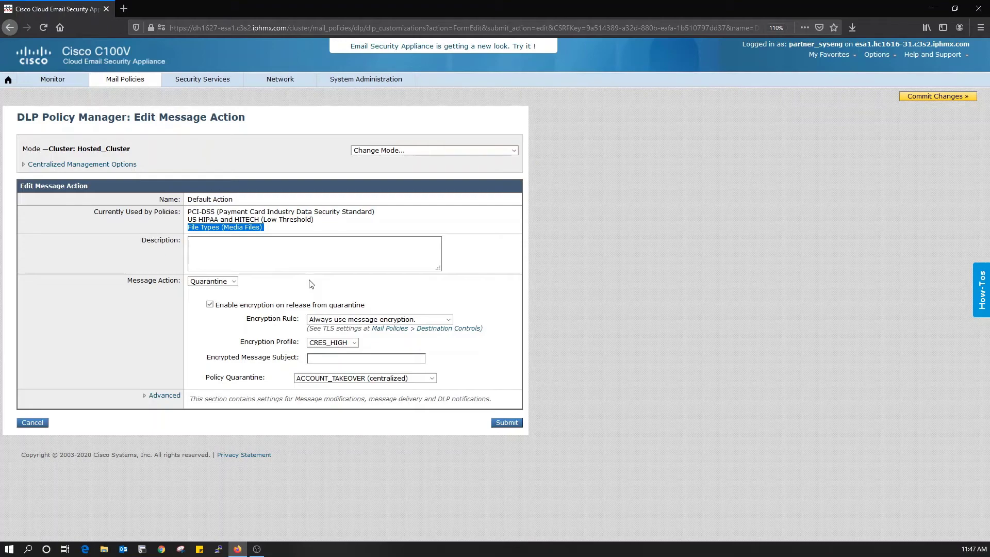
{"action": "left_click", "coordinate": [33, 422]}
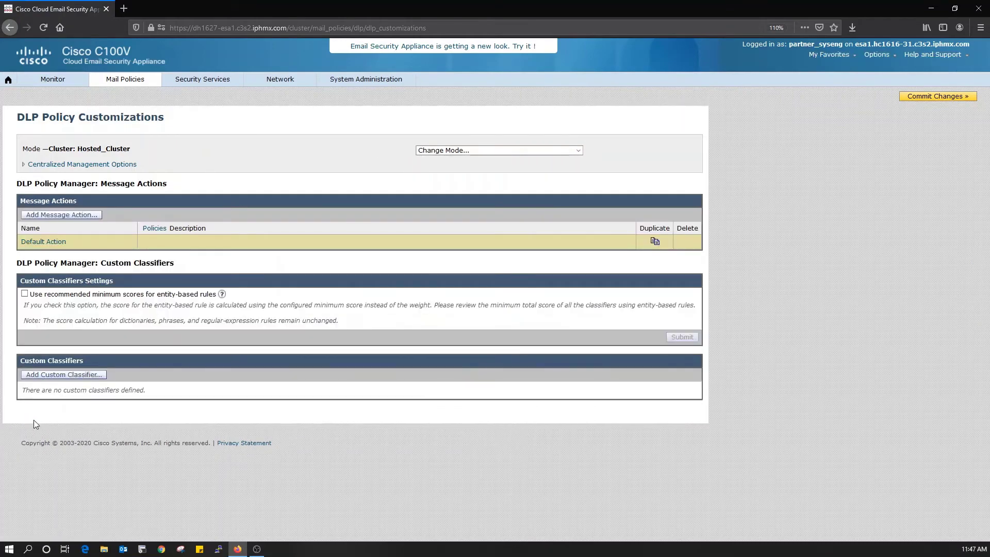
Step: Add a DLP message action named Block that drops messages
{"action": "left_click", "coordinate": [73, 217]}
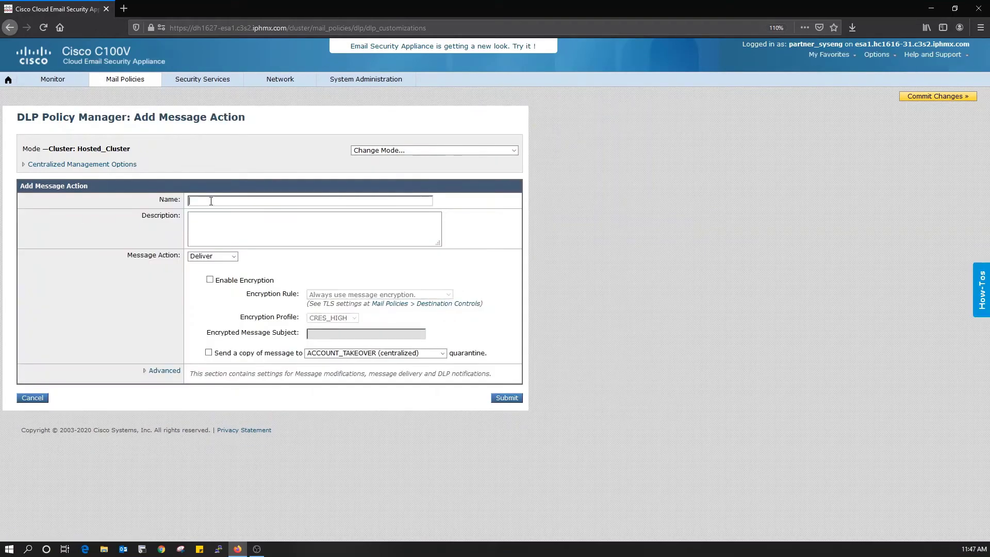
{"action": "type", "text": "Block"}
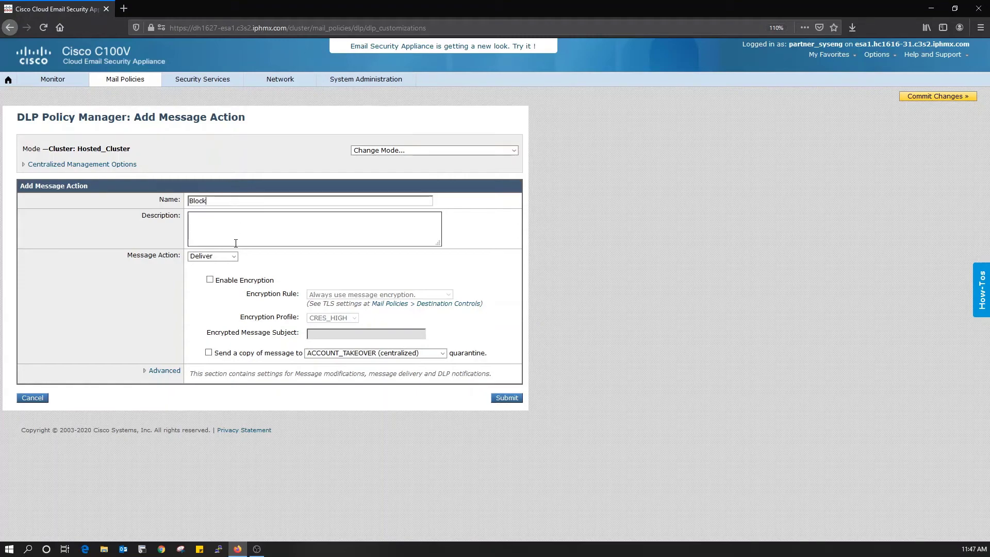
{"action": "left_click", "coordinate": [227, 255]}
{"action": "left_click", "coordinate": [216, 294]}
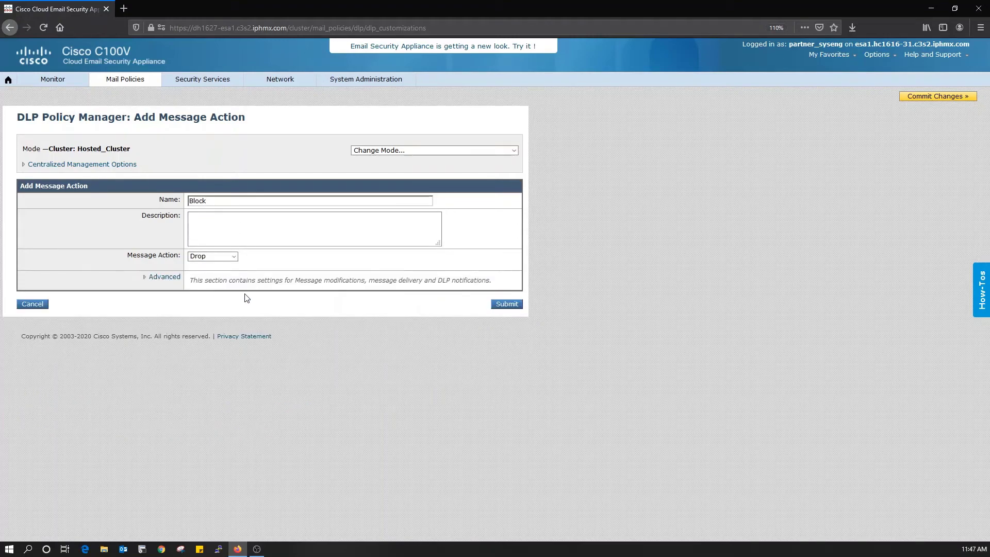
{"action": "left_click", "coordinate": [507, 304]}
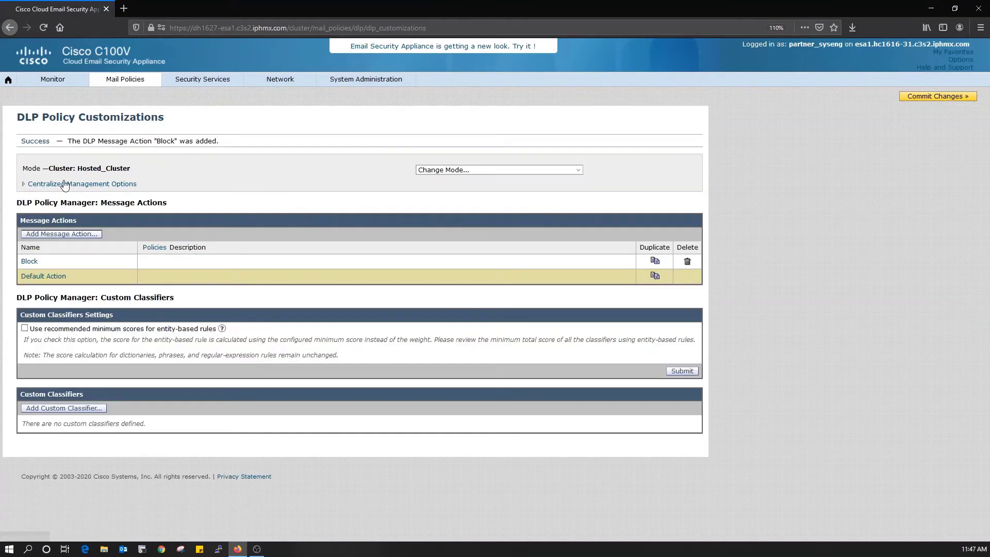
{"action": "left_click", "coordinate": [58, 234]}
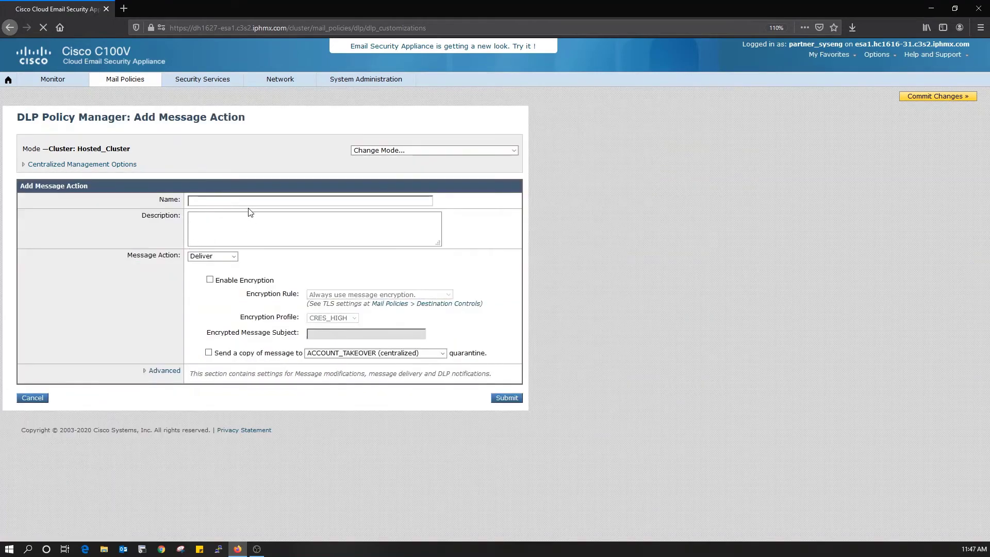
Step: Create the Encrypted action: always encrypt with CRES_HIGH and copy messages to ACCOUNT_TAKEOVER quarantine
{"action": "left_click", "coordinate": [233, 201]}
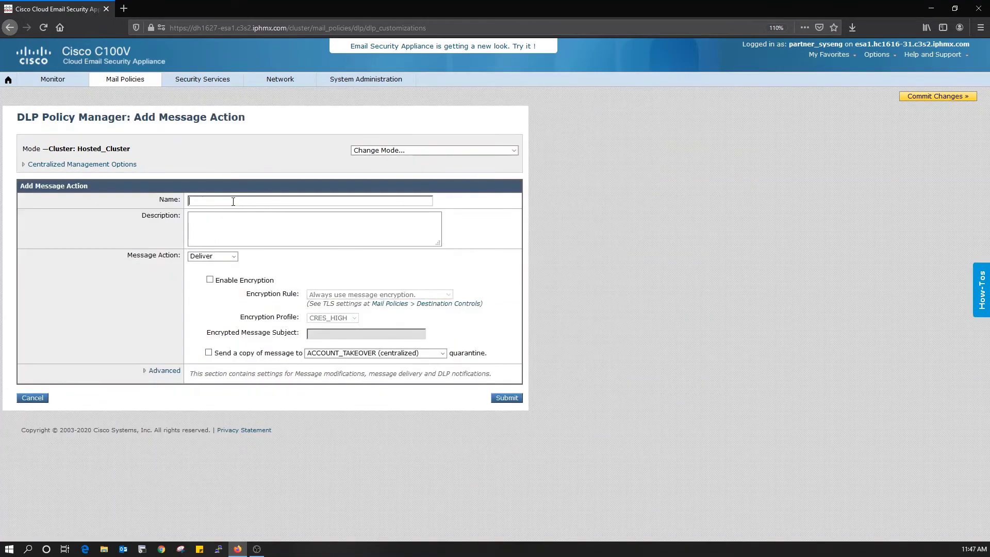
{"action": "type", "text": "Encrypted"}
{"action": "left_click", "coordinate": [209, 280]}
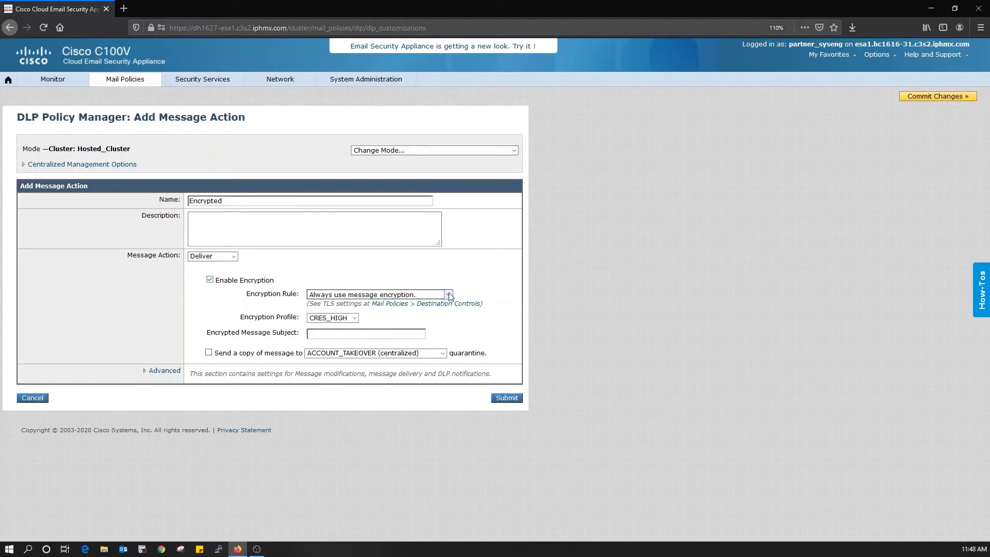
{"action": "left_click", "coordinate": [448, 294]}
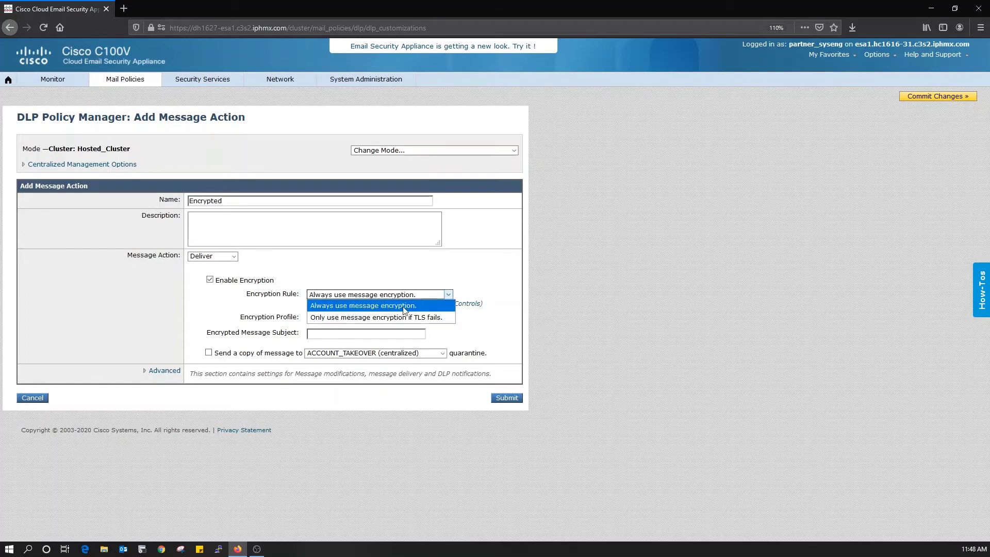
{"action": "left_click", "coordinate": [432, 307]}
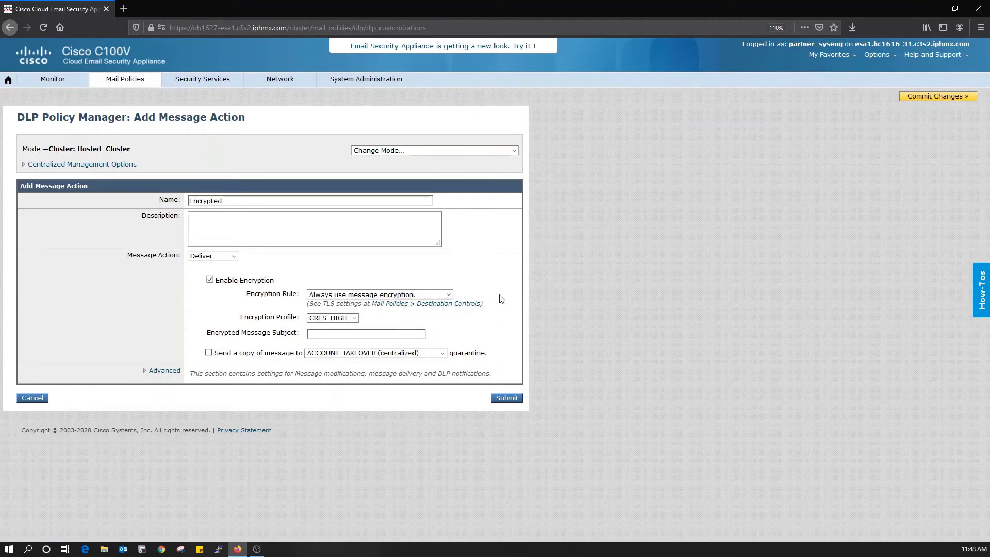
{"action": "left_click", "coordinate": [351, 318]}
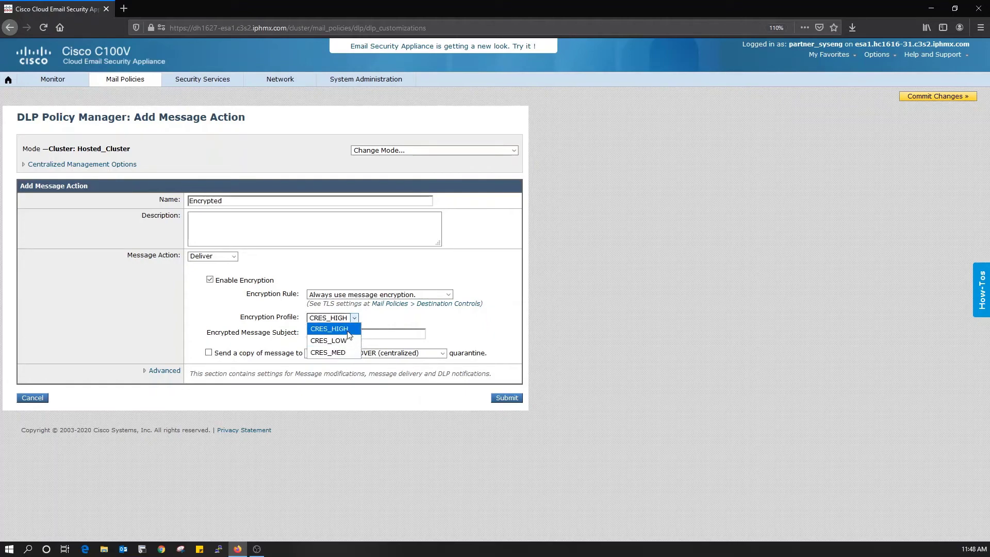
{"action": "left_click", "coordinate": [381, 321]}
{"action": "left_click", "coordinate": [209, 353]}
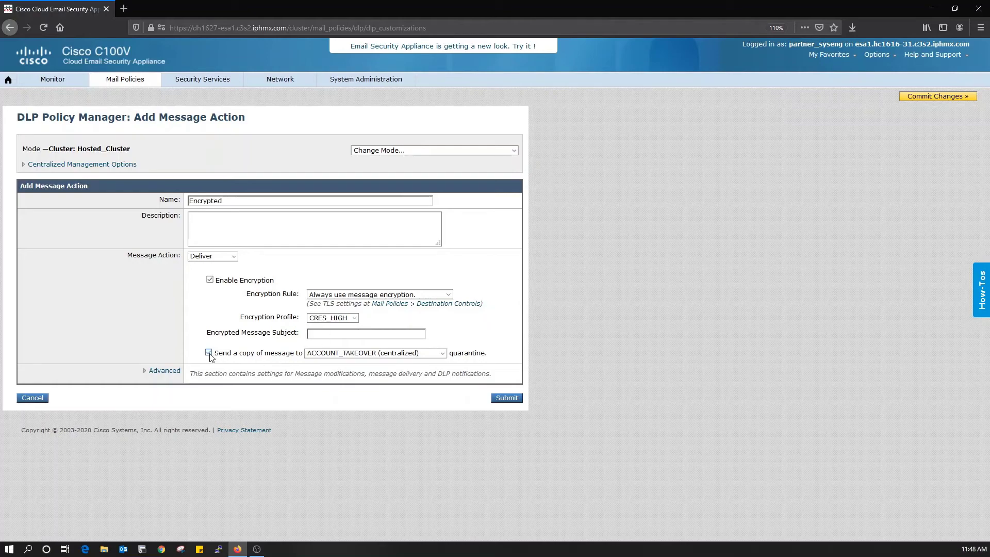
{"action": "left_click", "coordinate": [363, 353]}
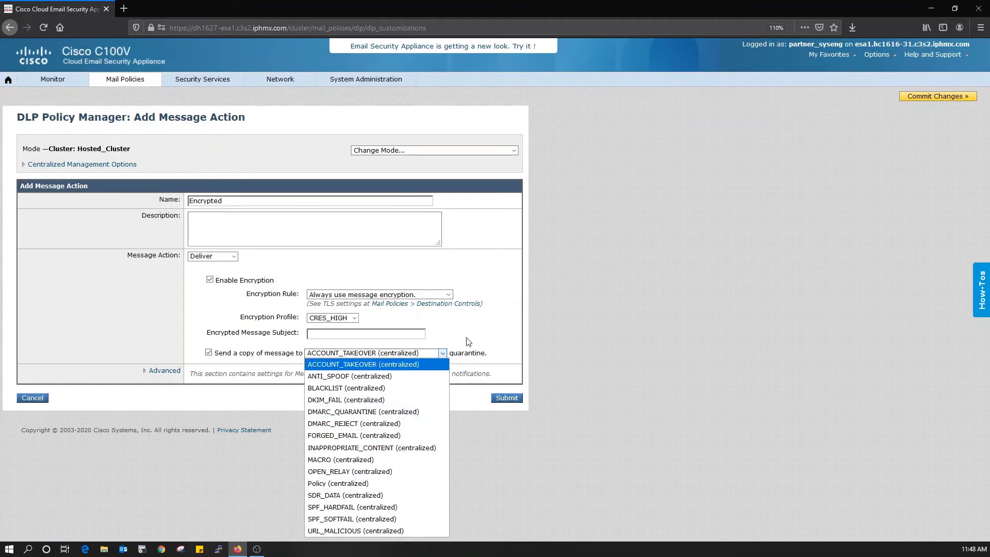
{"action": "left_click", "coordinate": [479, 335]}
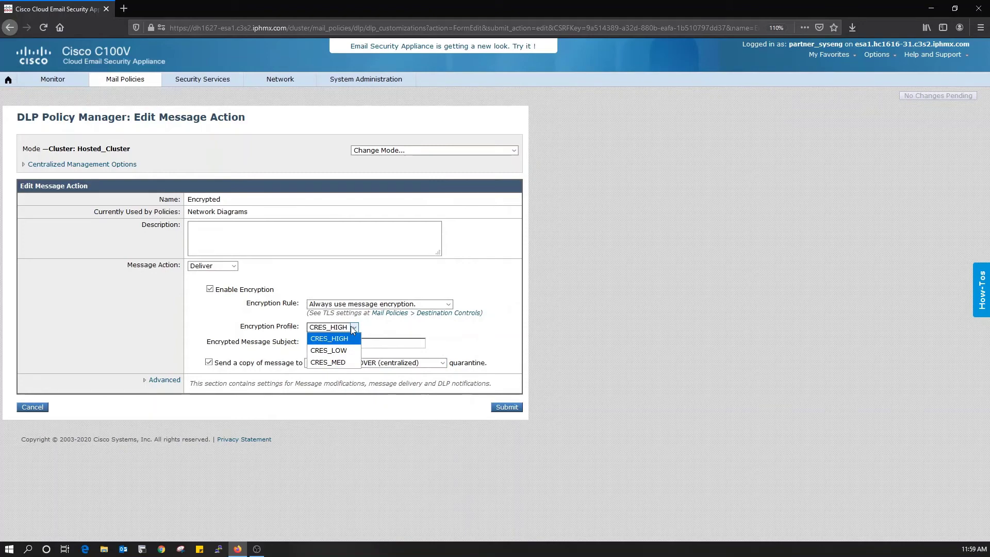
{"action": "left_click", "coordinate": [353, 330]}
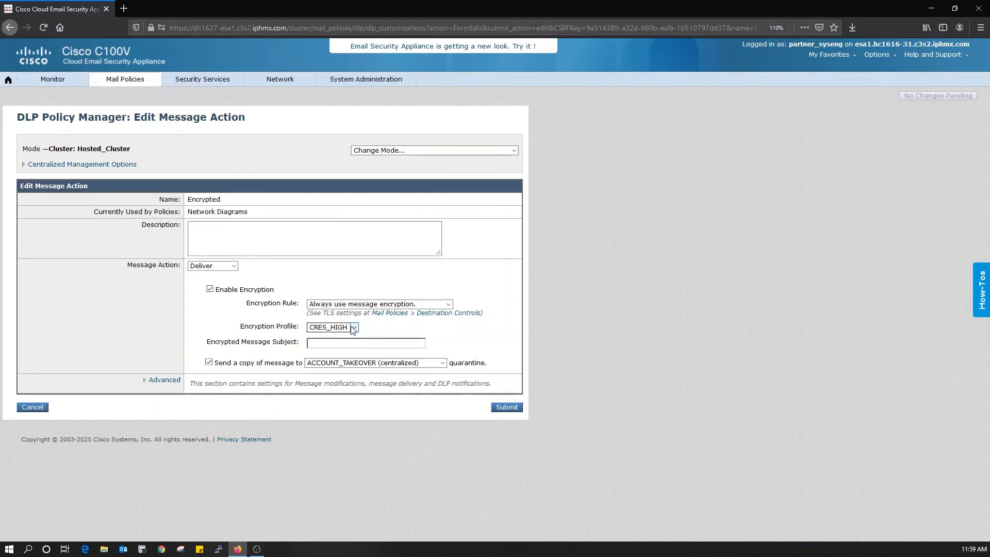
Step: Go to Security Services > Cisco IronPort Email Encryption and open the CRES_HIGH profile
{"action": "left_click", "coordinate": [204, 81]}
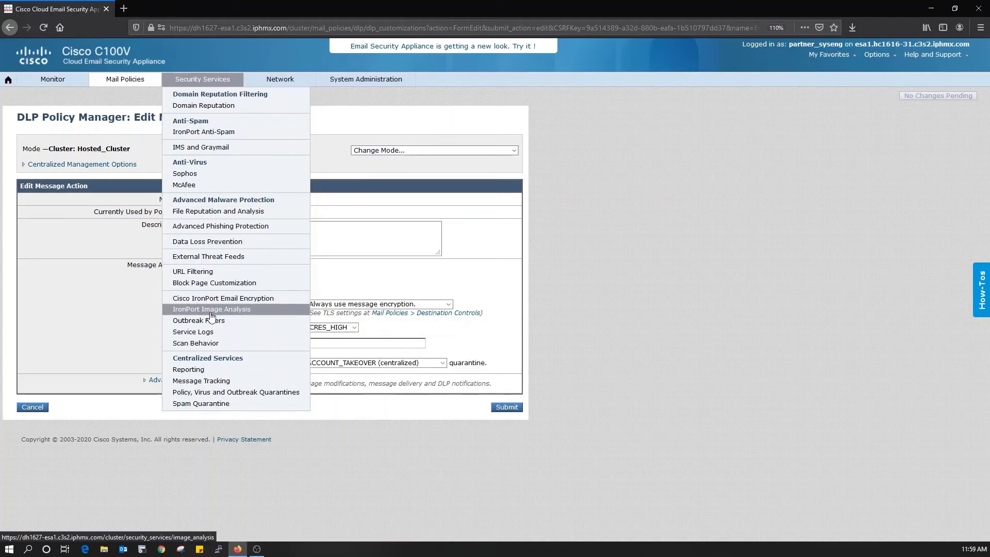
{"action": "left_click", "coordinate": [277, 301]}
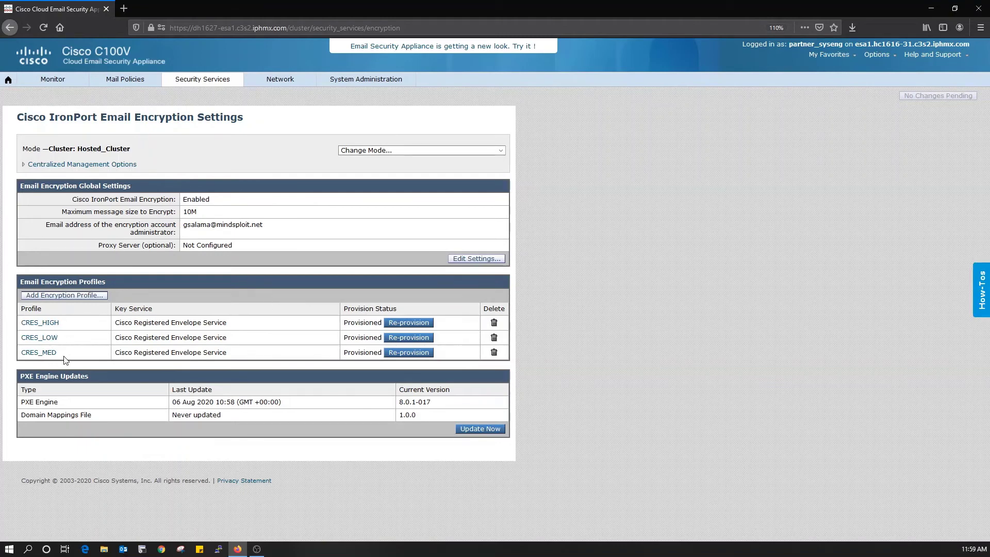
{"action": "left_click", "coordinate": [49, 326]}
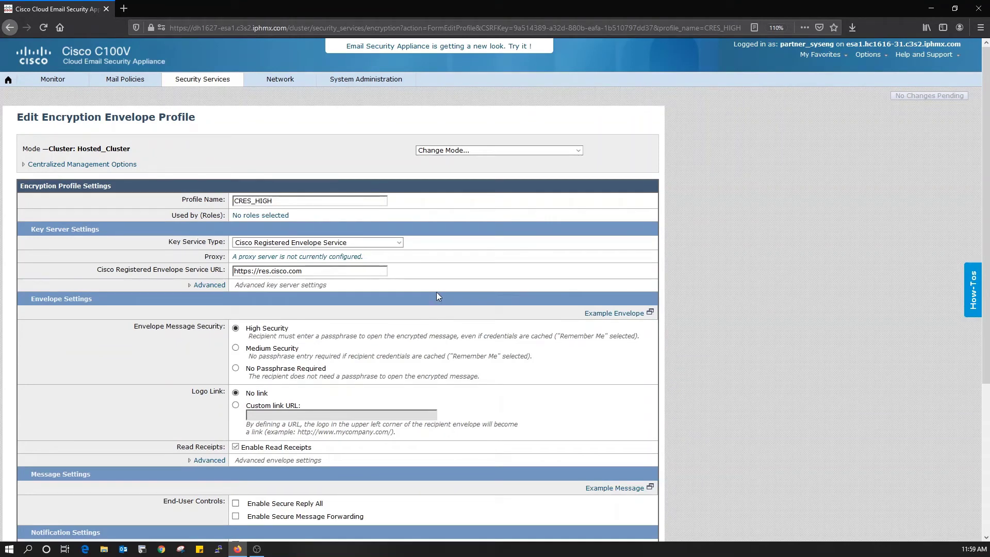
{"action": "left_click", "coordinate": [397, 243]}
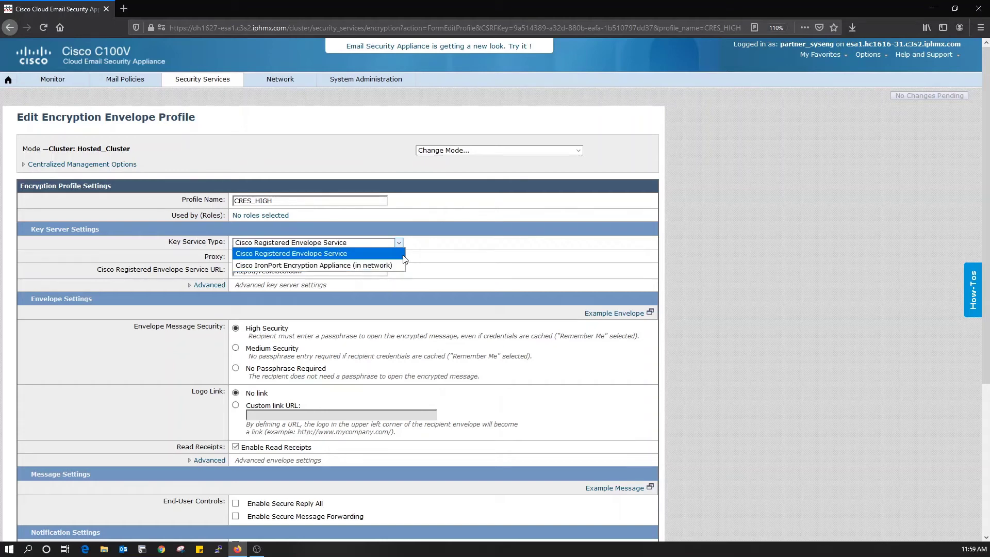
{"action": "left_click", "coordinate": [443, 255]}
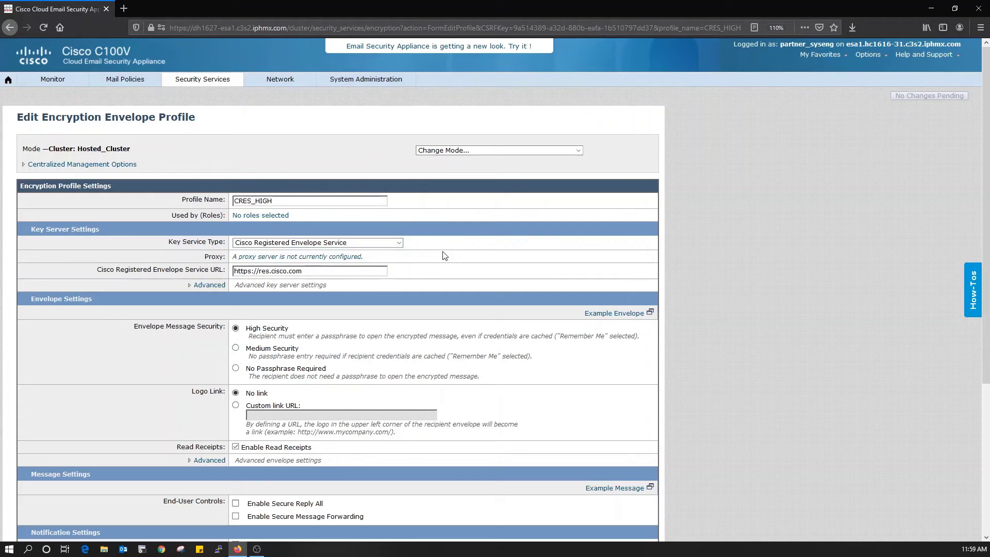
{"action": "triple_click", "coordinate": [321, 270]}
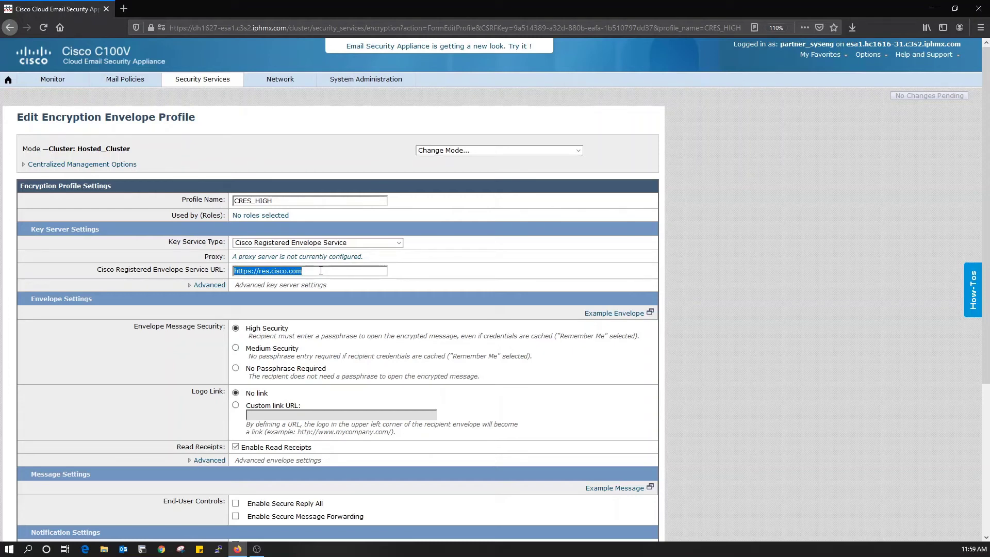
{"action": "left_click", "coordinate": [317, 272]}
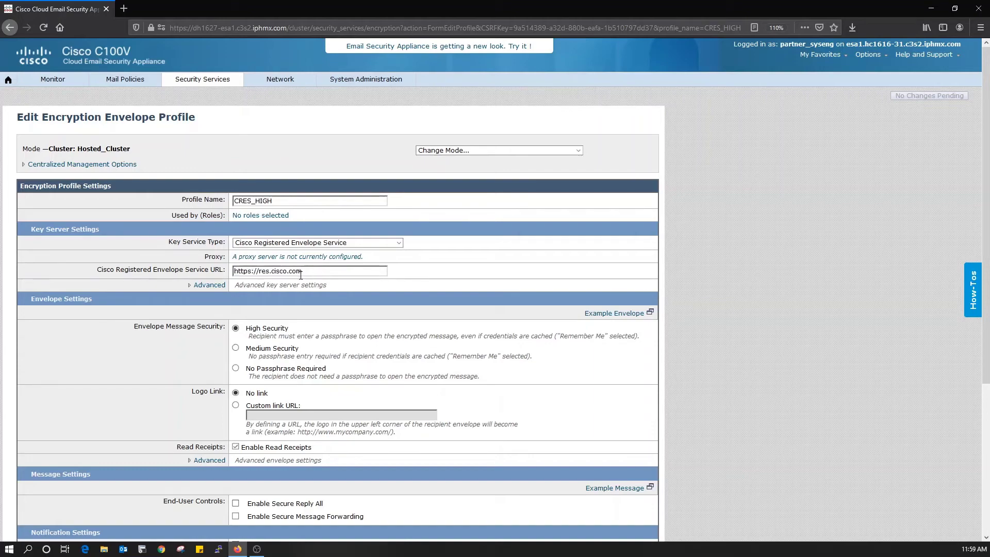
Step: Review CRES_HIGH's advanced key server settings, then cancel without saving any changes
{"action": "left_click", "coordinate": [209, 286]}
{"action": "scroll", "coordinate": [562, 259], "scroll_direction": "down", "scroll_amount": 3}
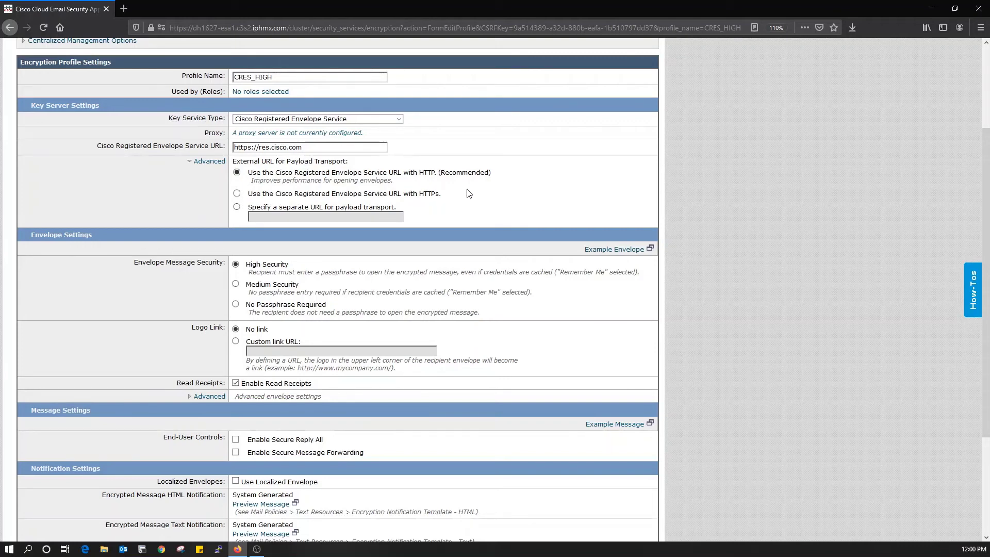
{"action": "scroll", "coordinate": [494, 184], "scroll_direction": "down", "scroll_amount": 1}
{"action": "scroll", "coordinate": [494, 184], "scroll_direction": "down", "scroll_amount": 4}
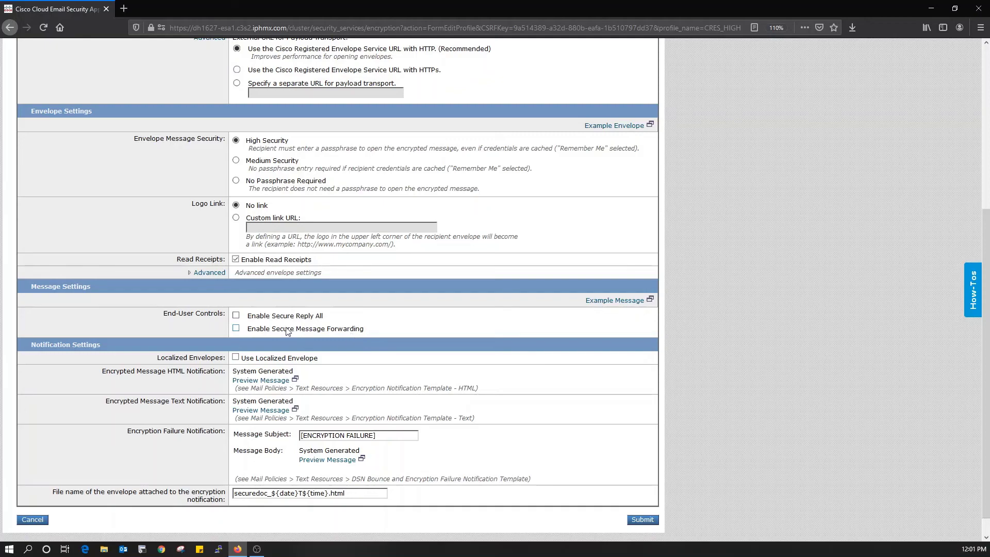
{"action": "scroll", "coordinate": [451, 287], "scroll_direction": "down", "scroll_amount": 1}
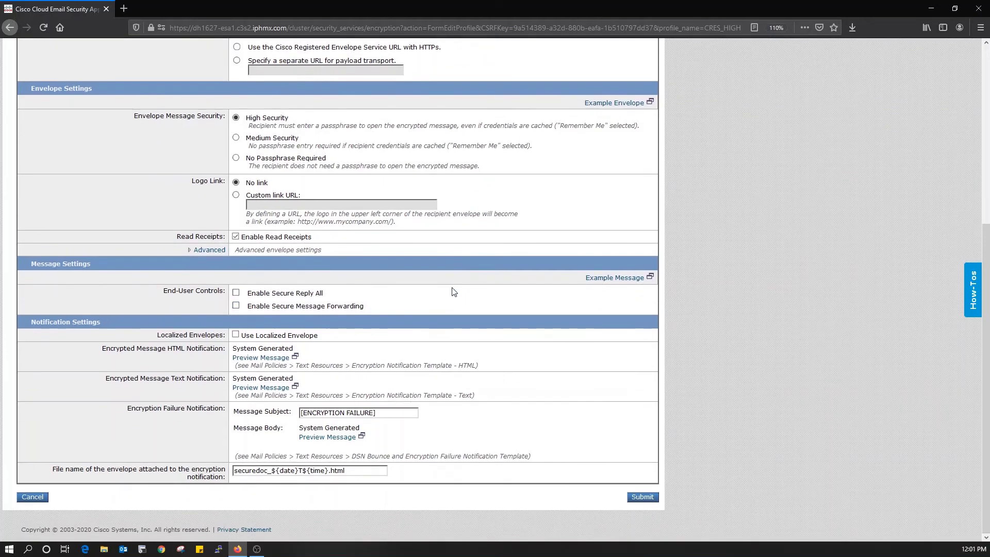
{"action": "scroll", "coordinate": [451, 287], "scroll_direction": "up", "scroll_amount": 5}
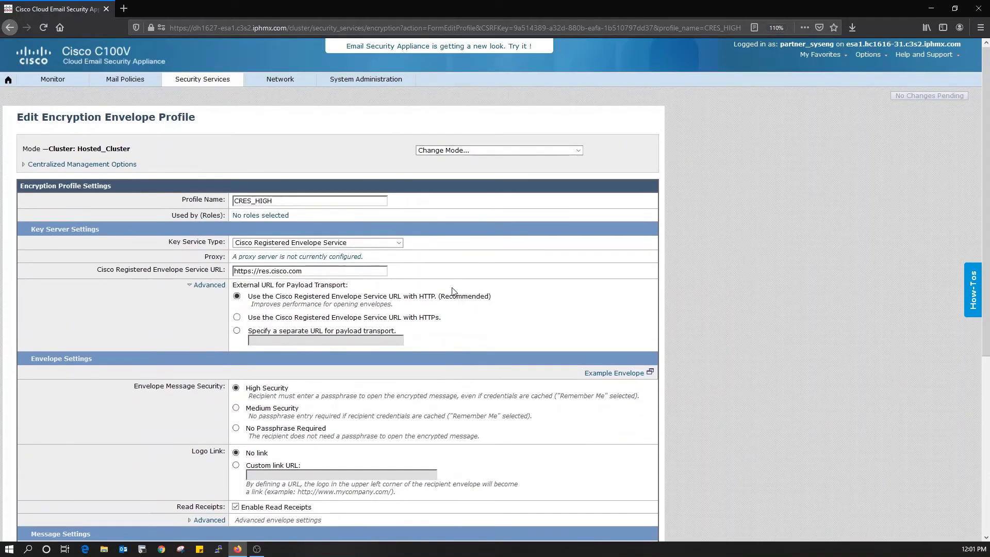
{"action": "scroll", "coordinate": [451, 291], "scroll_direction": "down", "scroll_amount": 5}
{"action": "left_click", "coordinate": [30, 496]}
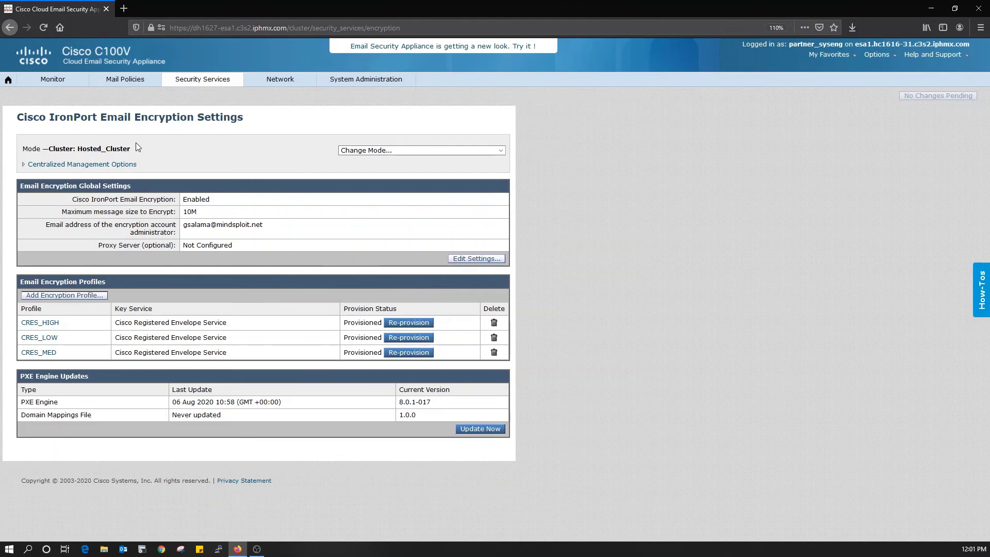
Step: Visit DLP Policy Customizations, then the DLP Policy Manager under Mail Policies
{"action": "mouse_move", "coordinate": [126, 78]}
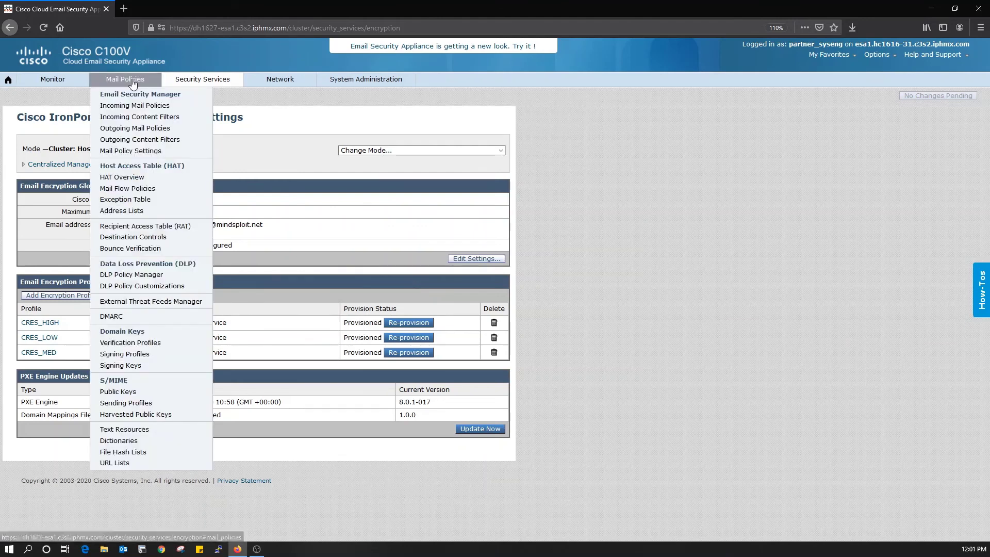
{"action": "left_click", "coordinate": [160, 288]}
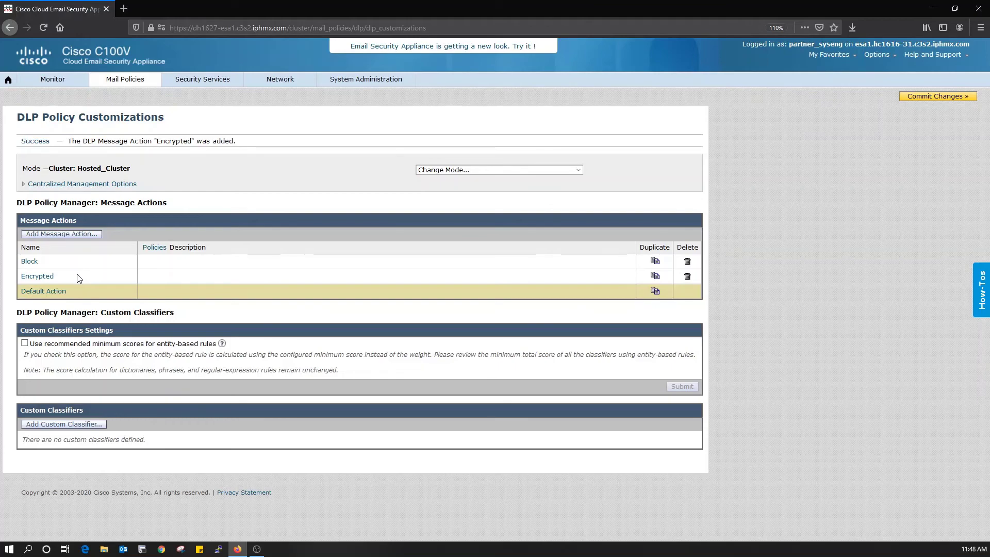
{"action": "left_click", "coordinate": [125, 79]}
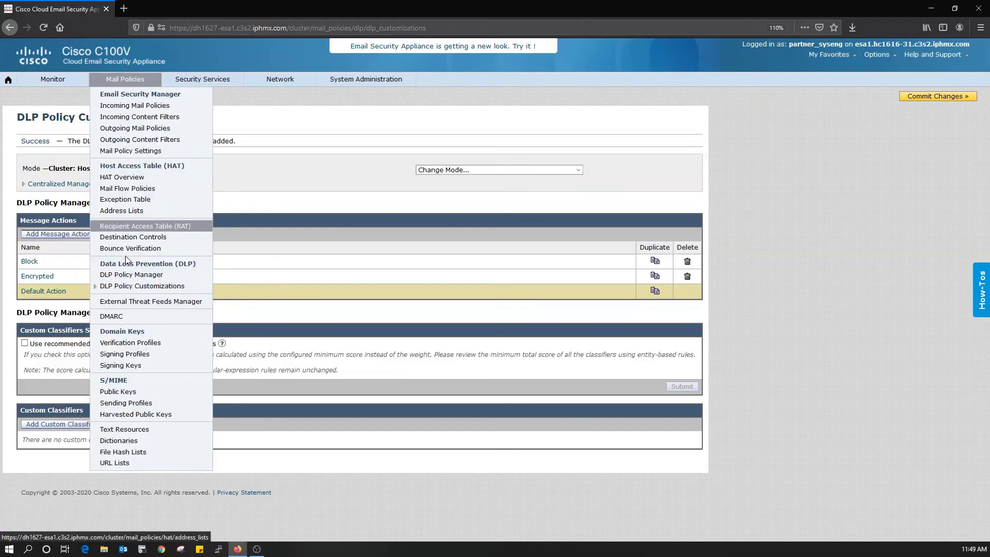
{"action": "left_click", "coordinate": [130, 277]}
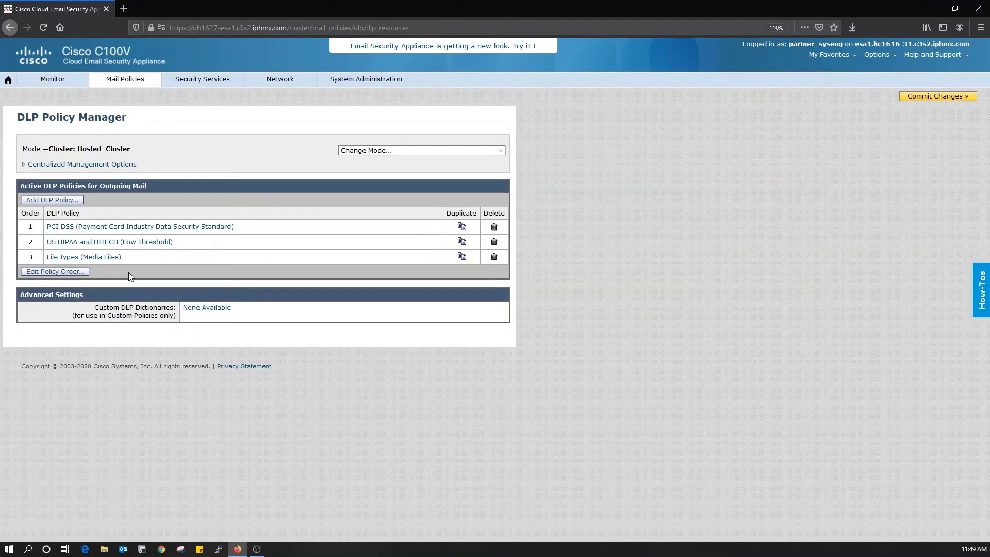
Step: Set File Types (Media Files) critical-severity incidents to Block, keep High on Inherit, and submit
{"action": "left_click", "coordinate": [104, 263]}
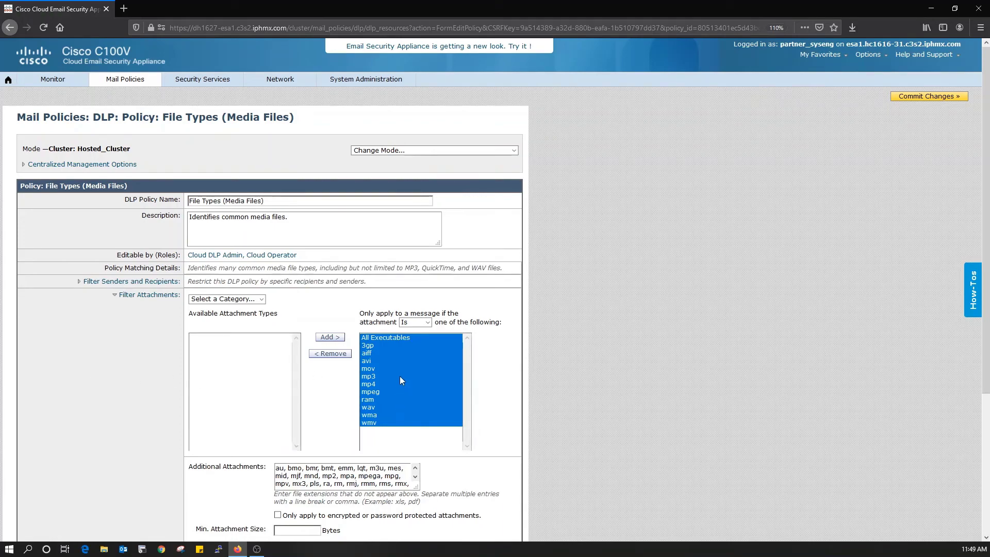
{"action": "scroll", "coordinate": [401, 380], "scroll_direction": "down", "scroll_amount": 4}
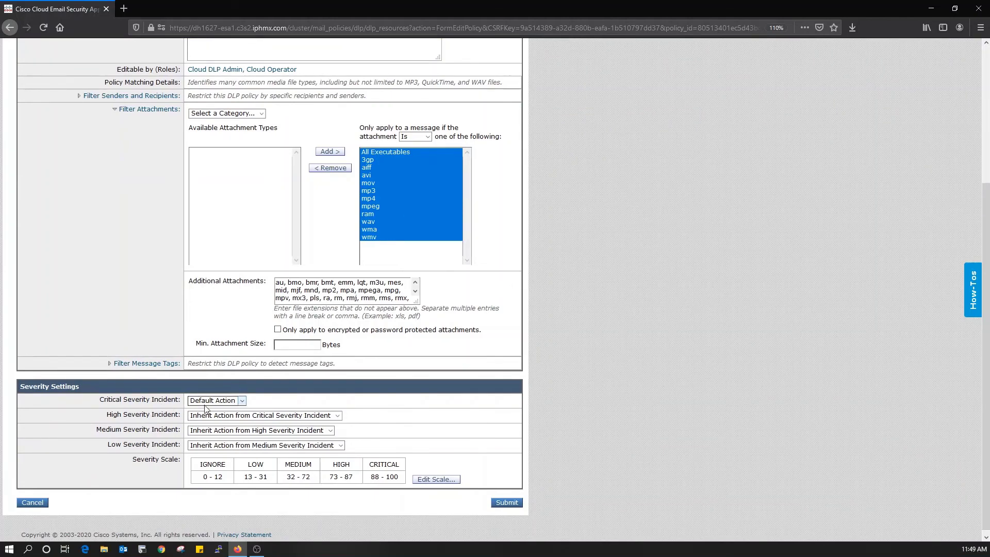
{"action": "left_click", "coordinate": [243, 403]}
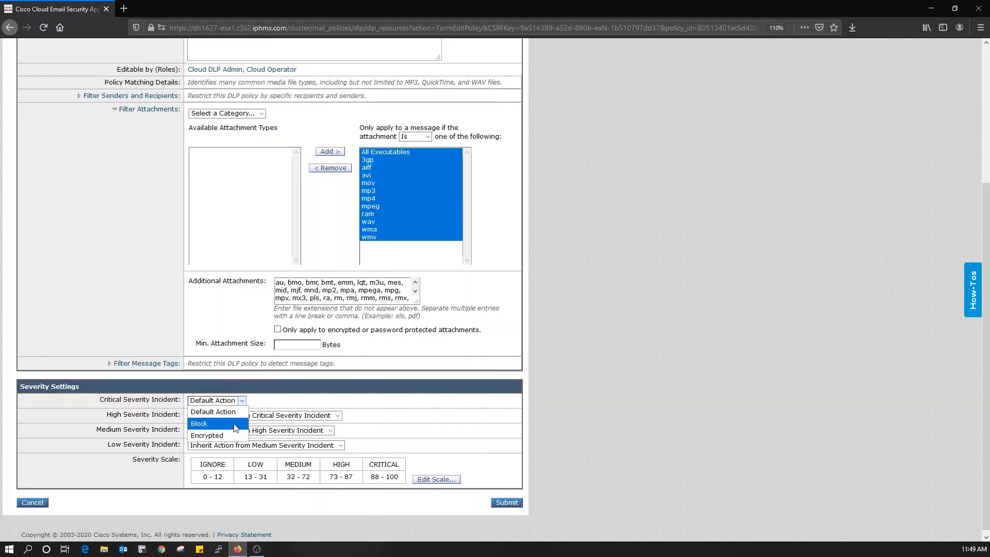
{"action": "left_click", "coordinate": [234, 425]}
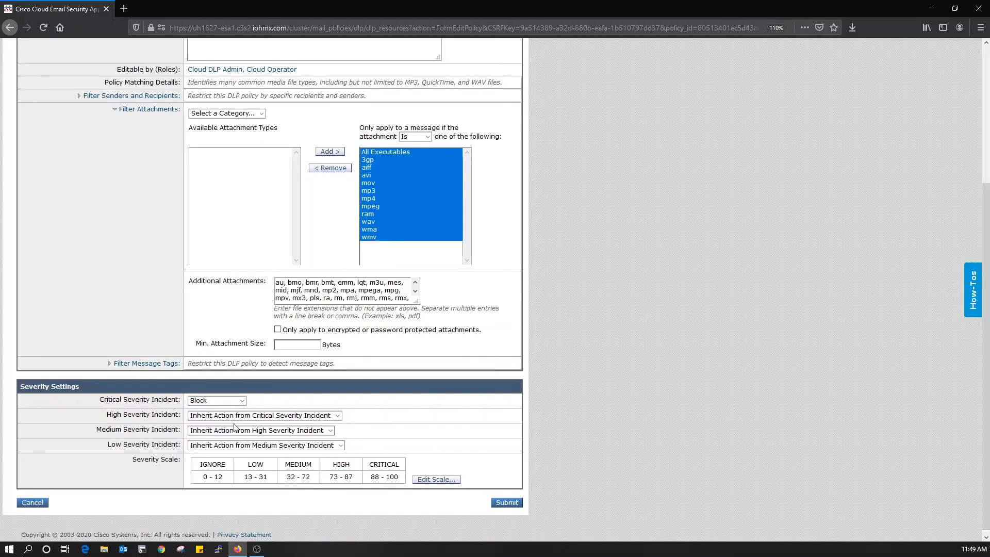
{"action": "scroll", "coordinate": [284, 402], "scroll_direction": "up", "scroll_amount": 6}
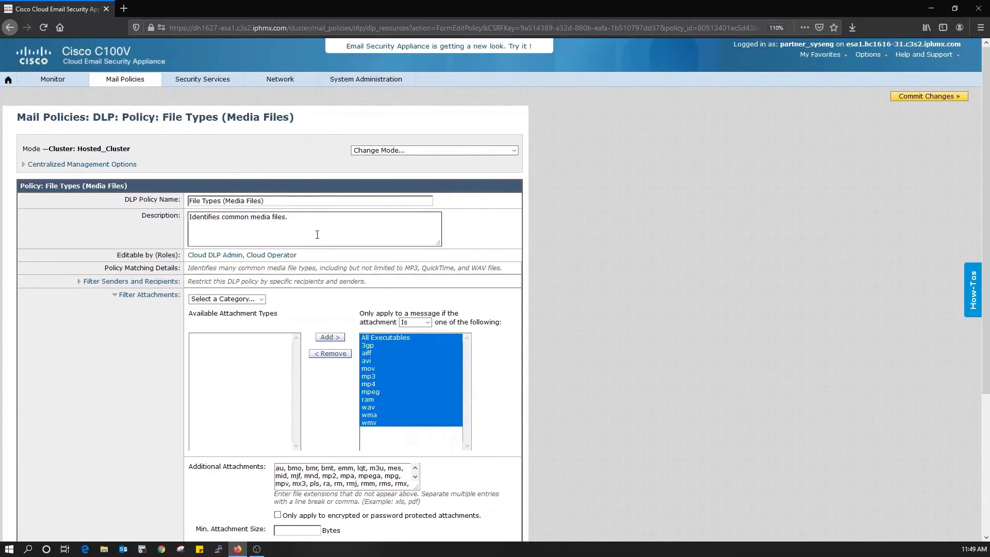
{"action": "scroll", "coordinate": [251, 330], "scroll_direction": "down", "scroll_amount": 5}
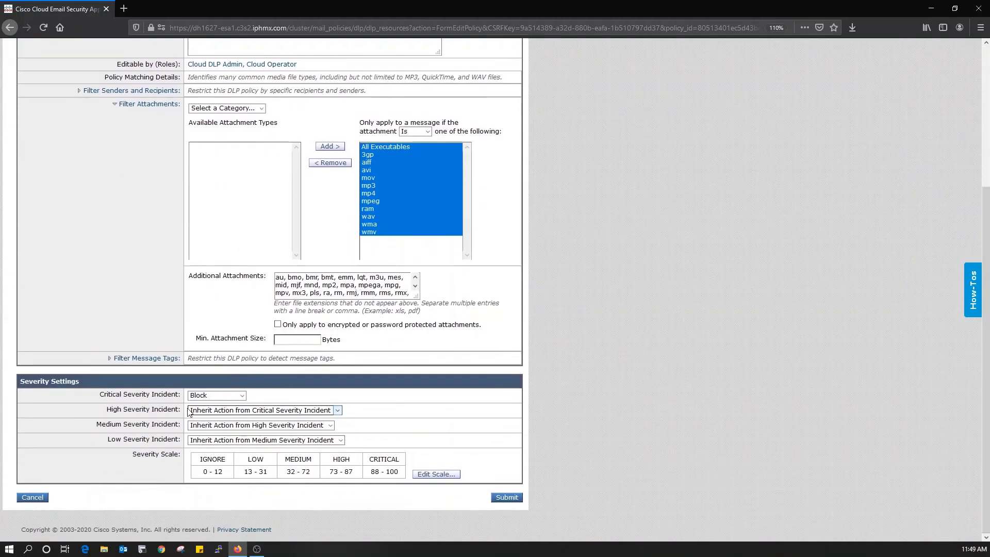
{"action": "left_click", "coordinate": [243, 410]}
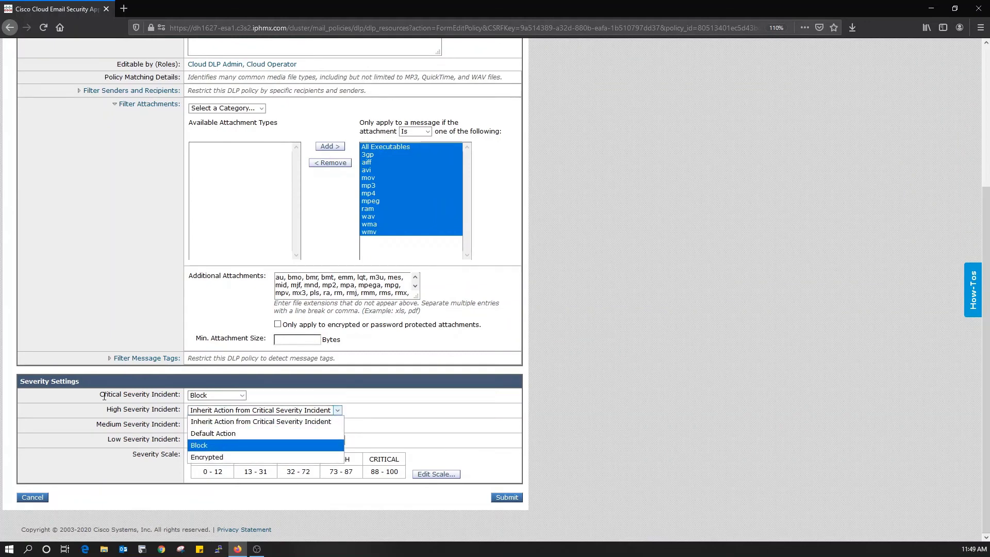
{"action": "left_click", "coordinate": [147, 420]}
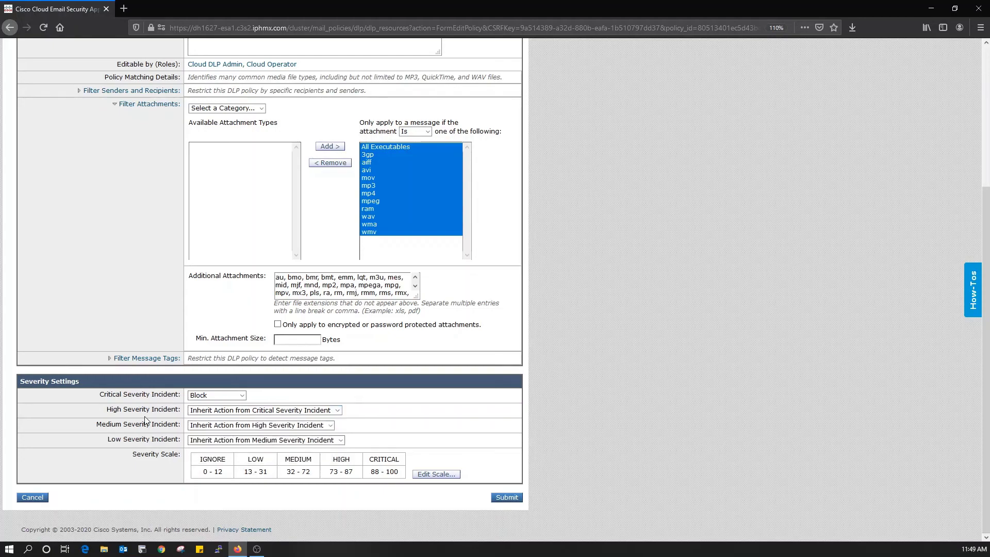
{"action": "left_click", "coordinate": [507, 497]}
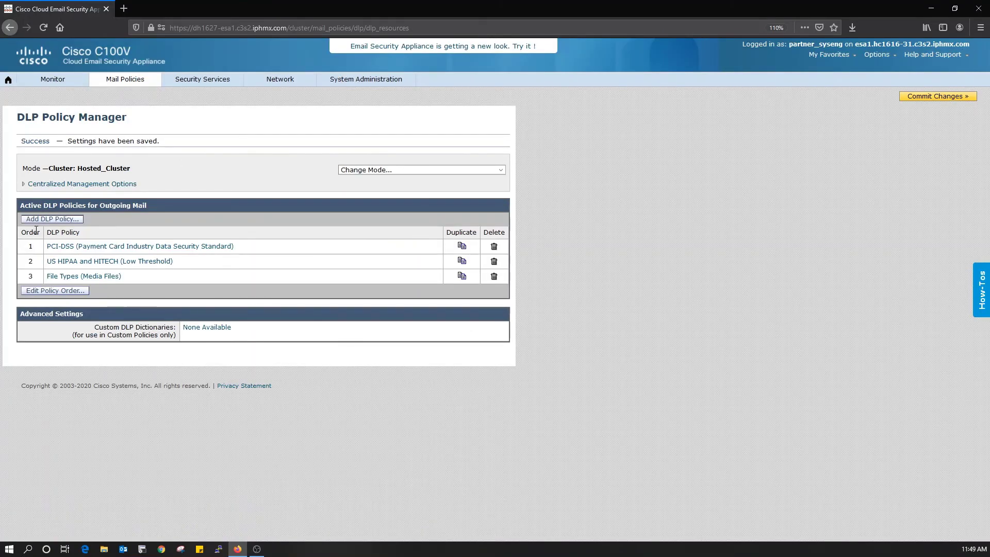
Step: Add the Company Confidential Network Diagrams policy with critical-severity incidents set to Encrypted
{"action": "left_click", "coordinate": [71, 224]}
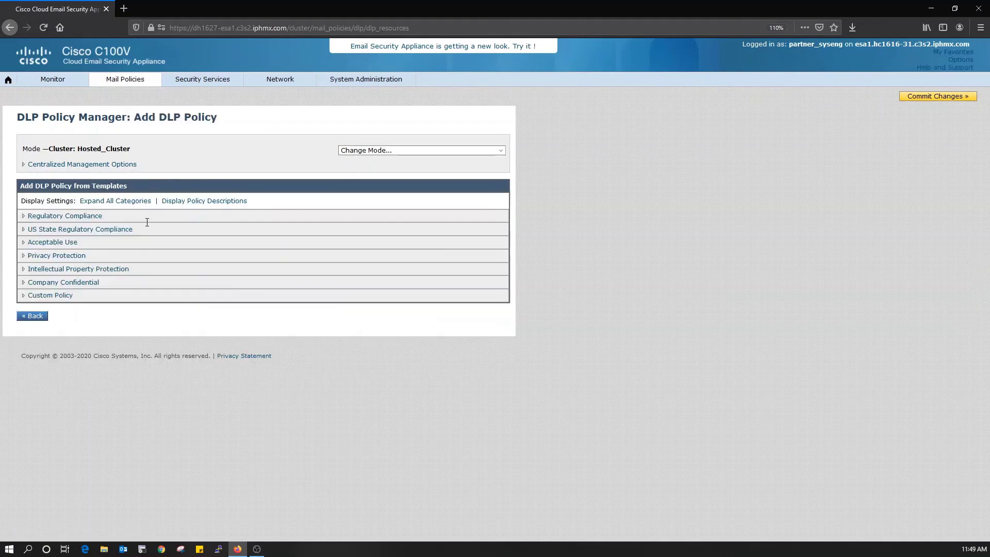
{"action": "left_click", "coordinate": [25, 283]}
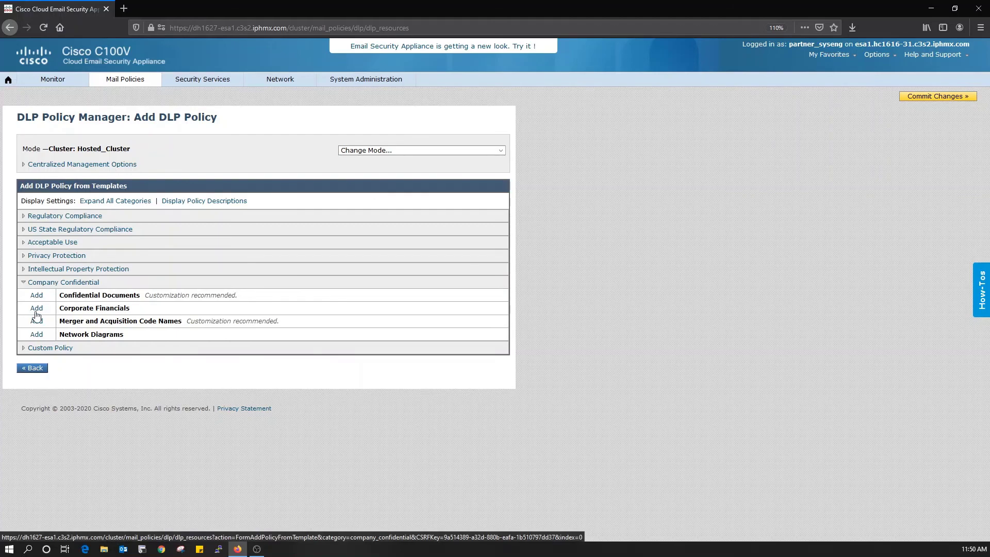
{"action": "left_click", "coordinate": [36, 336]}
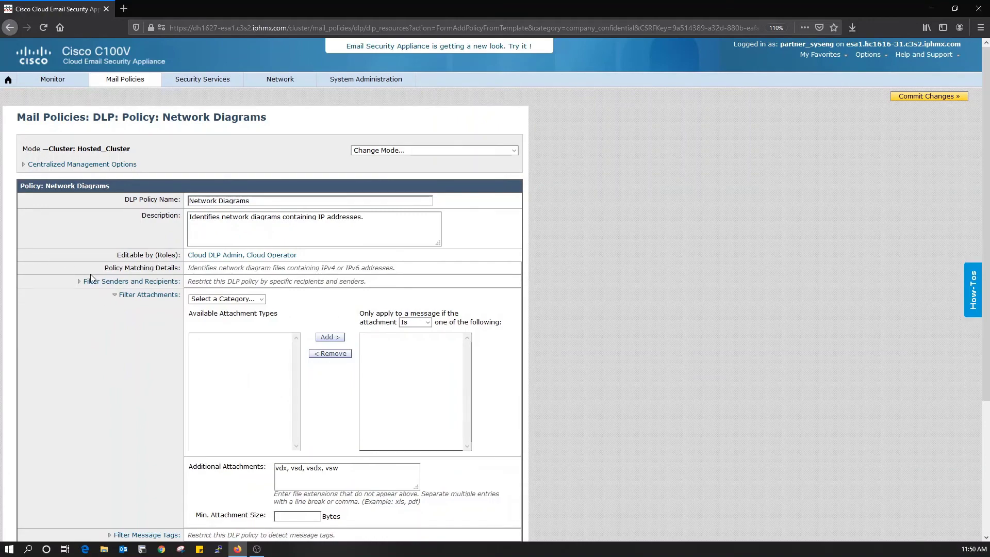
{"action": "scroll", "coordinate": [91, 276], "scroll_direction": "down", "scroll_amount": 3}
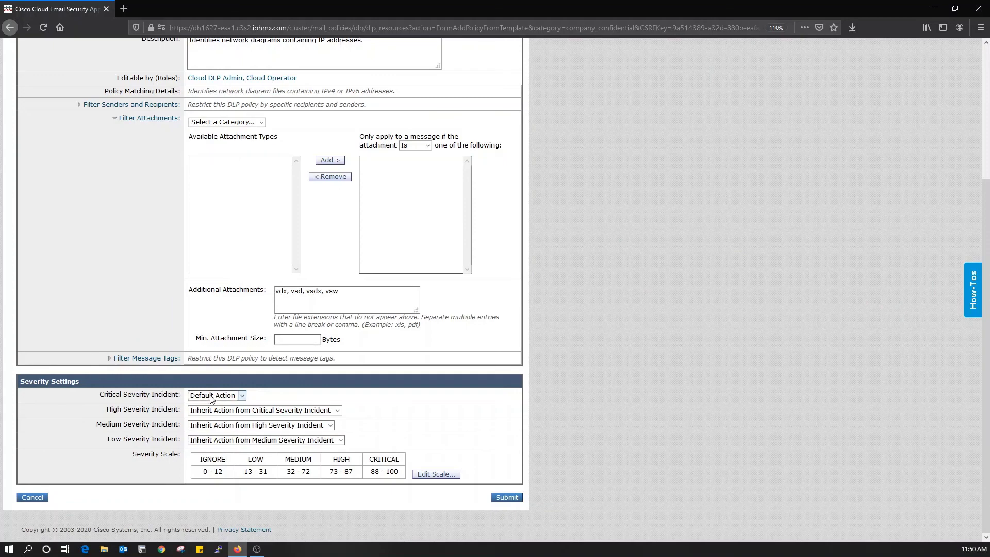
{"action": "left_click", "coordinate": [223, 397]}
{"action": "left_click", "coordinate": [206, 430]}
{"action": "left_click", "coordinate": [516, 499]}
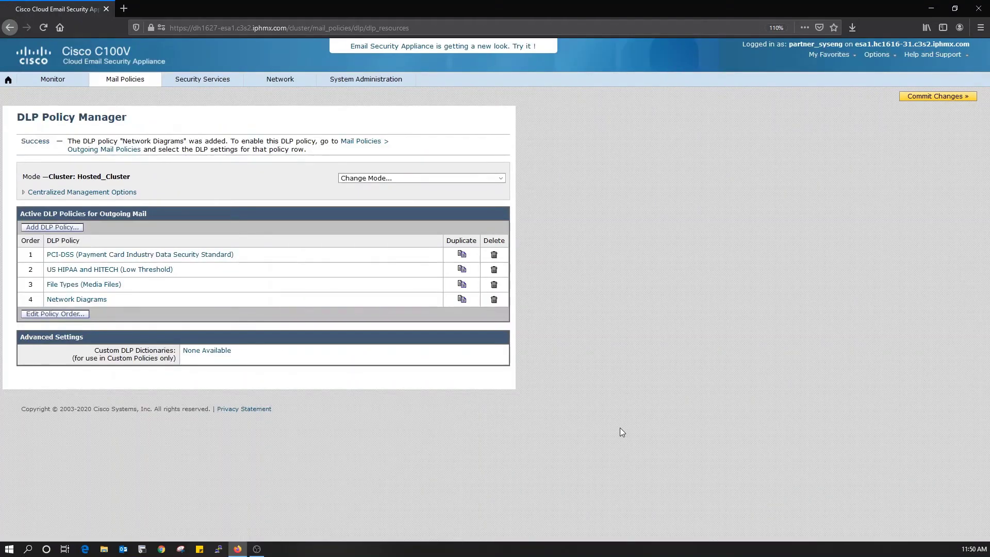
Step: Start a new outgoing mail policy limited to one specific sender's e-mail address
{"action": "mouse_move", "coordinate": [149, 80]}
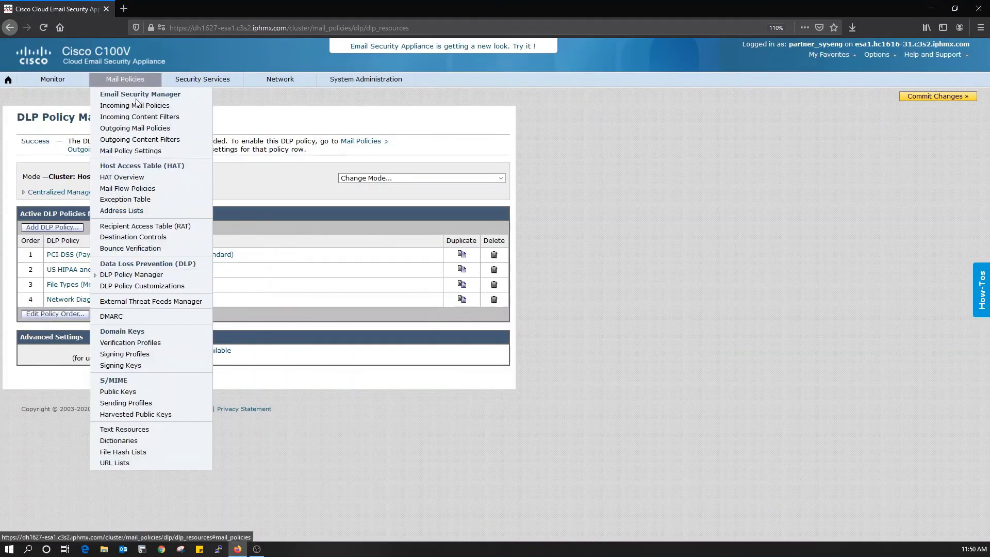
{"action": "left_click", "coordinate": [150, 135]}
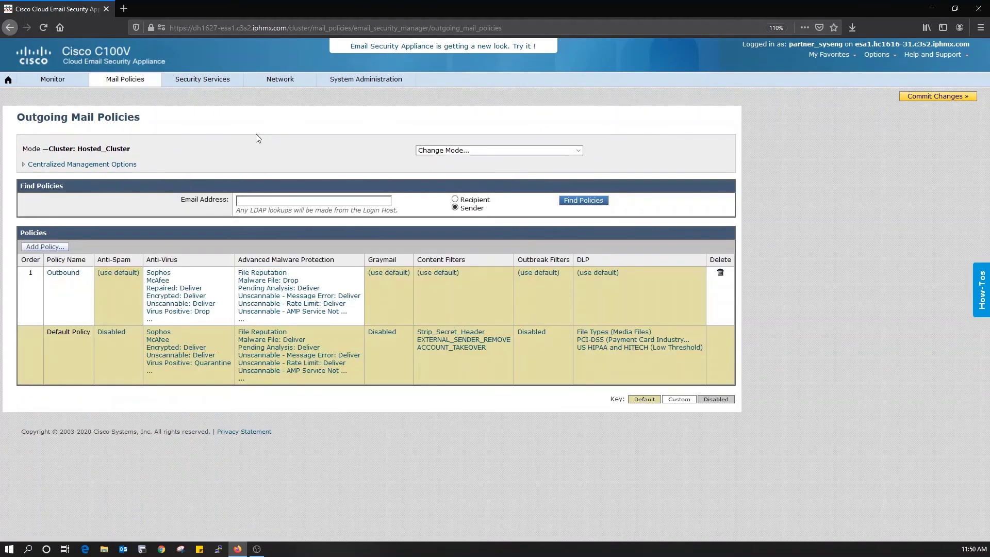
{"action": "left_click", "coordinate": [35, 249]}
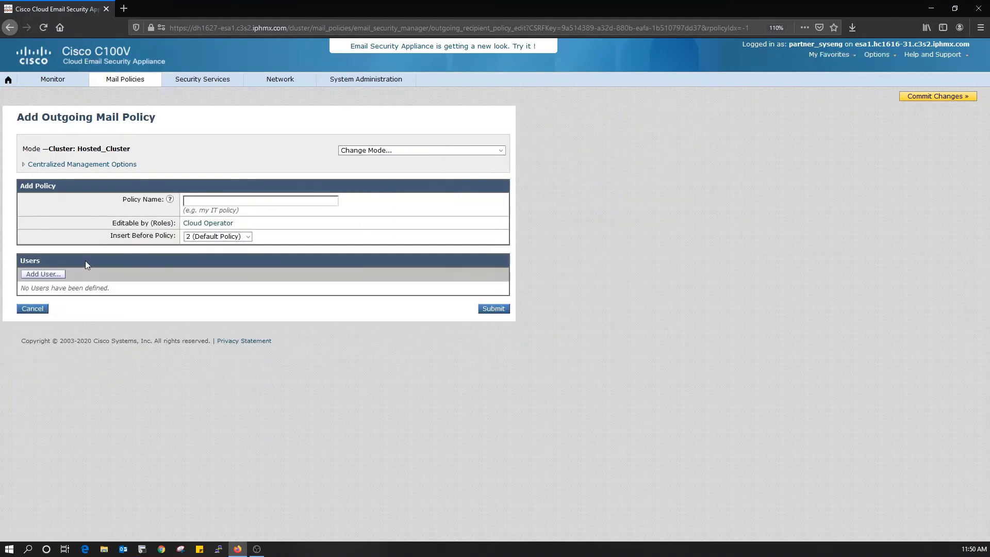
{"action": "left_click", "coordinate": [47, 276]}
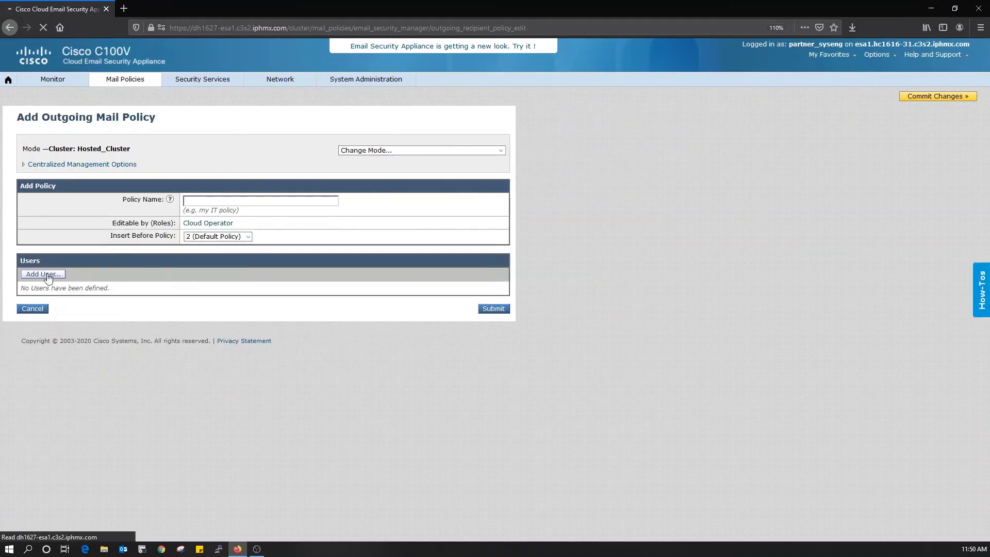
{"action": "left_click", "coordinate": [54, 216]}
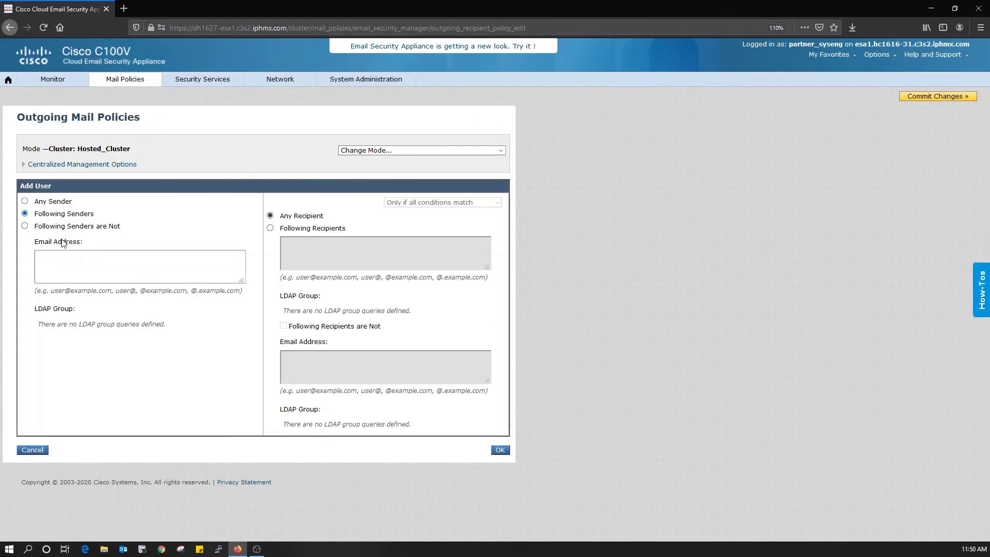
{"action": "left_click", "coordinate": [70, 261]}
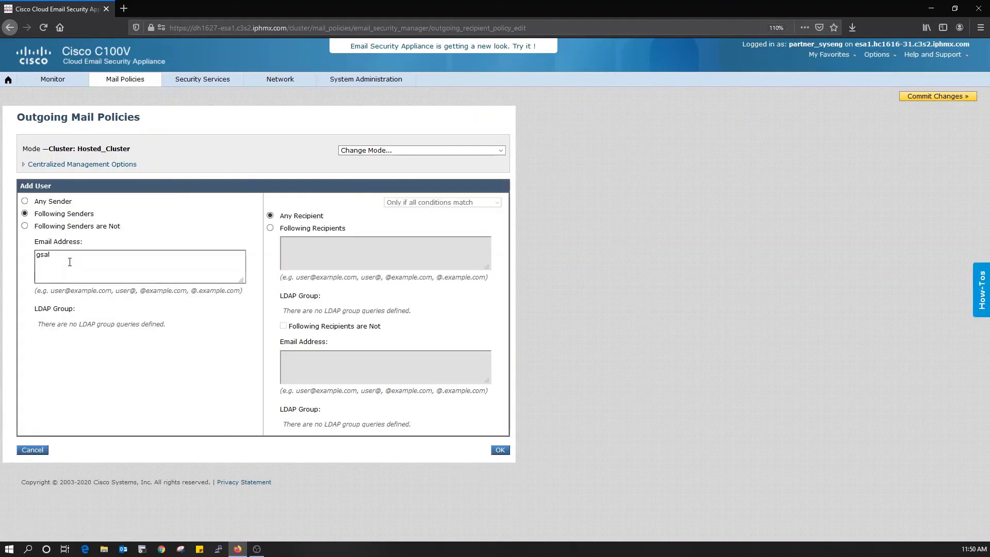
{"action": "left_click", "coordinate": [500, 451]}
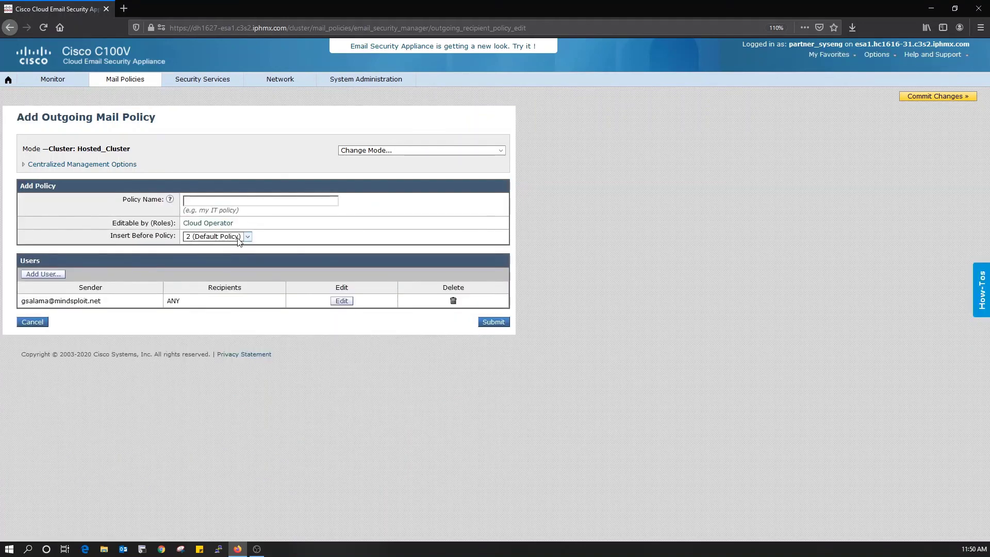
Step: Insert the policy before Outbound, give it a name based on the sender, and submit
{"action": "left_click", "coordinate": [239, 240]}
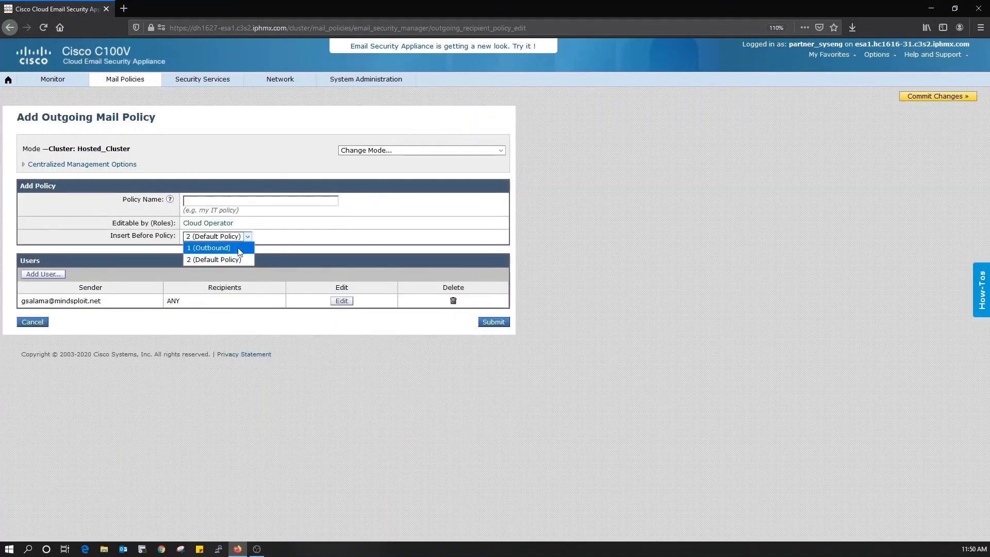
{"action": "left_click", "coordinate": [238, 248]}
{"action": "left_click", "coordinate": [491, 321]}
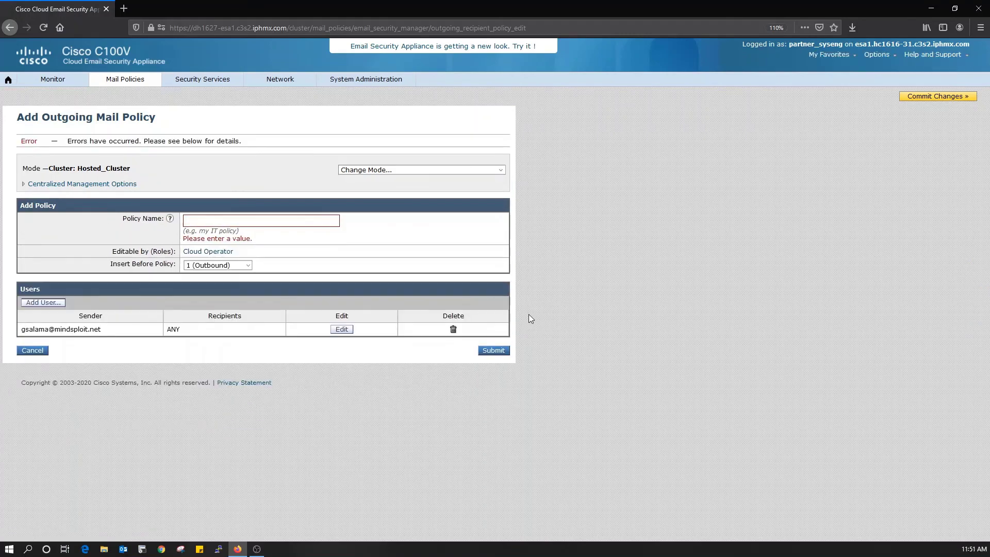
{"action": "left_click", "coordinate": [278, 217]}
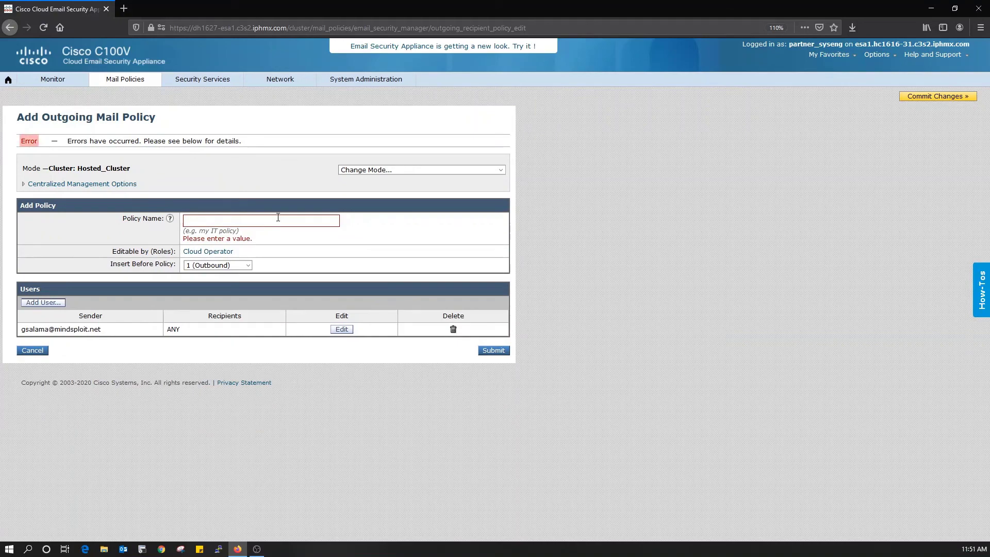
{"action": "left_click", "coordinate": [506, 353]}
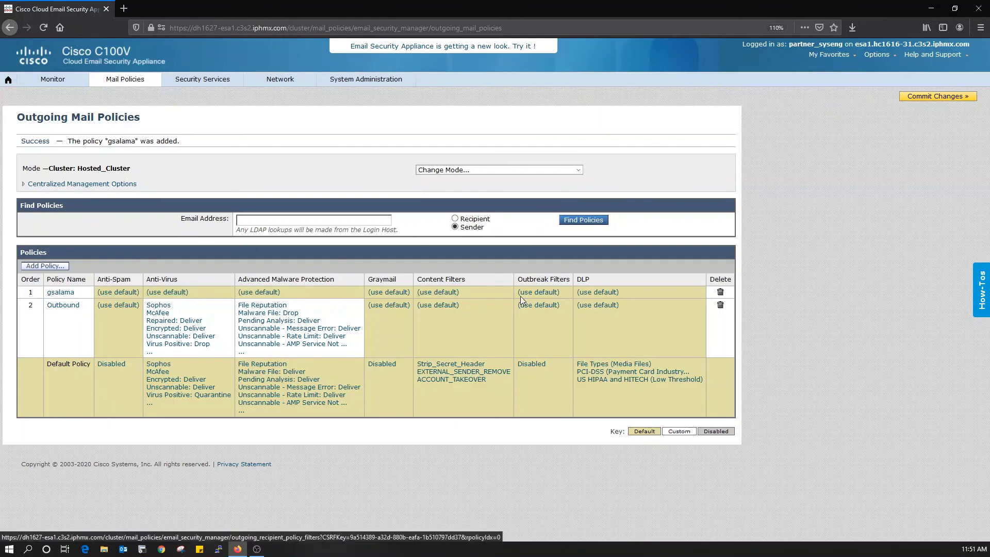
Step: Customize the policy's DLP to only Media Files and Network Diagrams, then open Commit Changes
{"action": "left_click", "coordinate": [593, 292]}
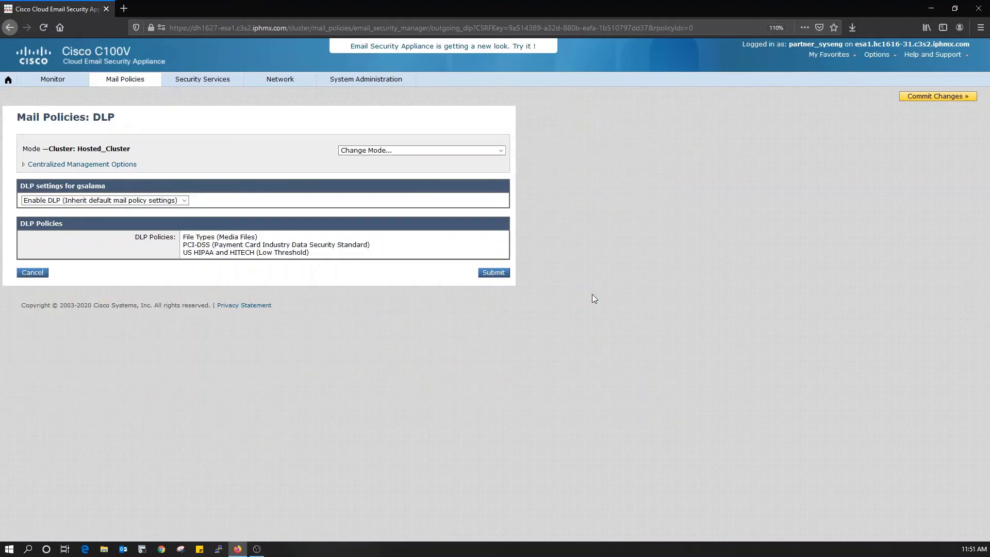
{"action": "left_click", "coordinate": [181, 201]}
{"action": "left_click", "coordinate": [78, 223]}
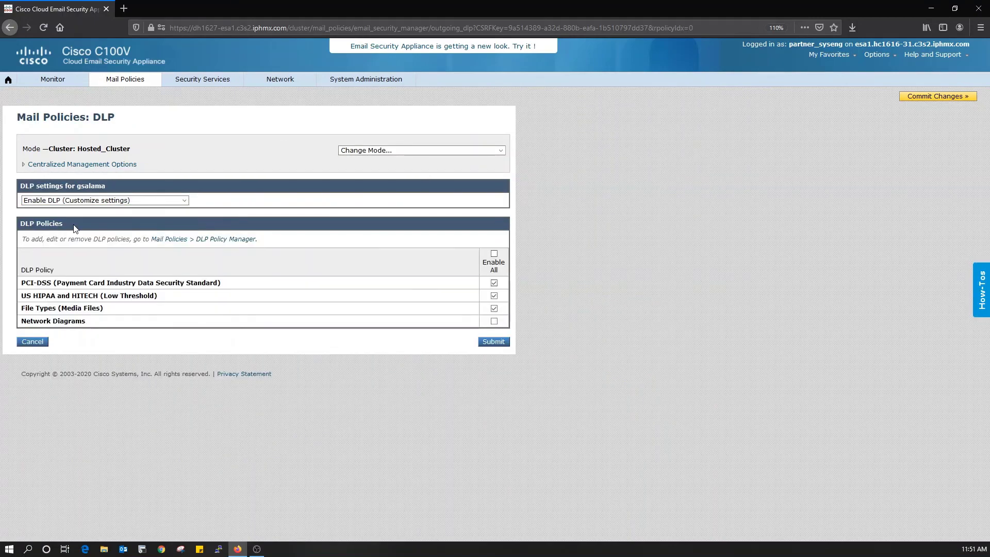
{"action": "left_click", "coordinate": [494, 321]}
{"action": "left_click", "coordinate": [494, 283]}
{"action": "left_click", "coordinate": [494, 295]}
{"action": "left_click", "coordinate": [503, 344]}
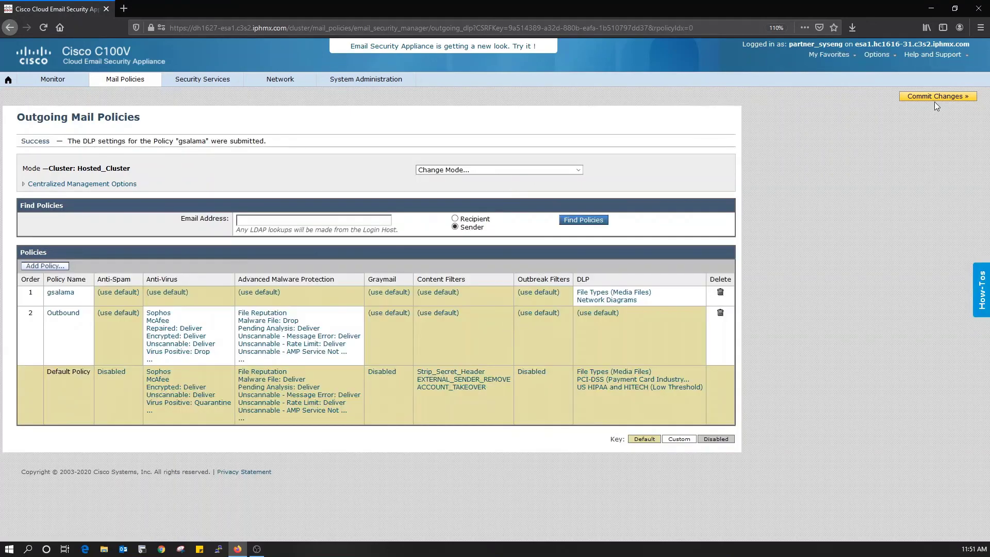
{"action": "left_click", "coordinate": [934, 98]}
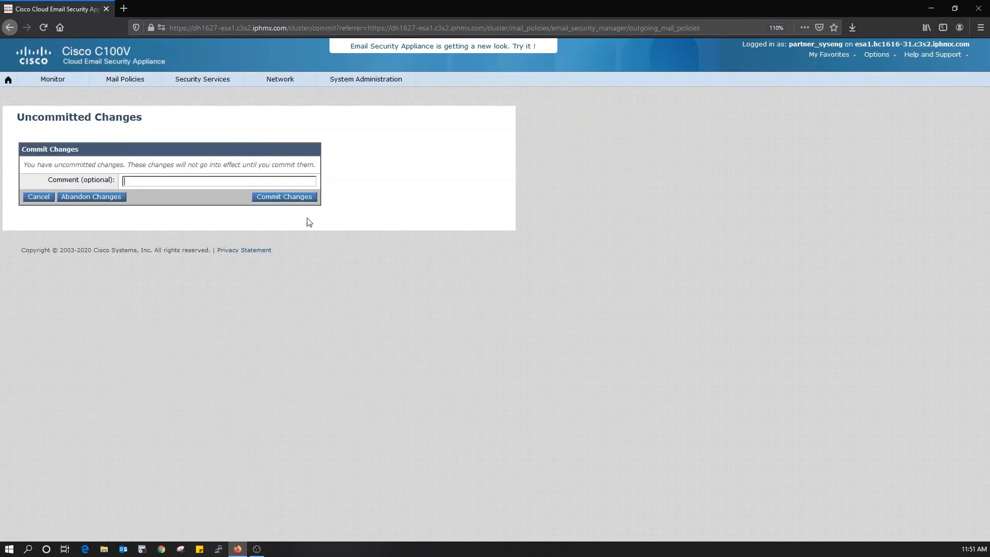
{"action": "left_click", "coordinate": [305, 198]}
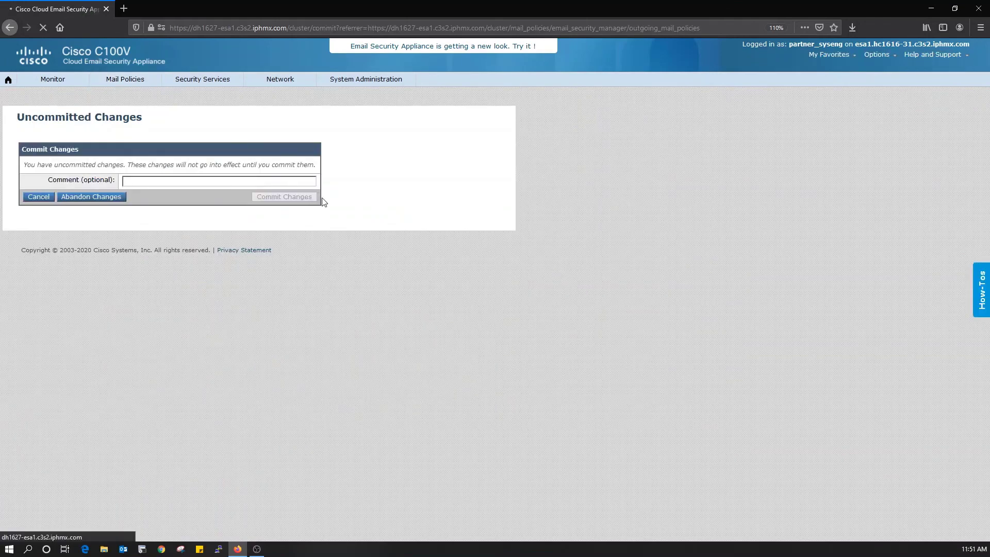